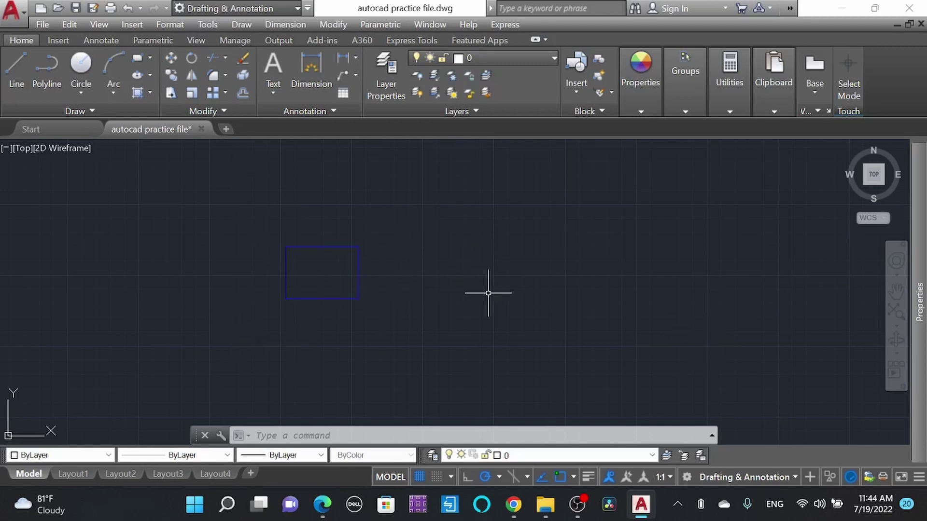
# Draw a horizontal line above the blue rectangle, extending past the rectangle's right edge.
pyautogui.click(20, 93)
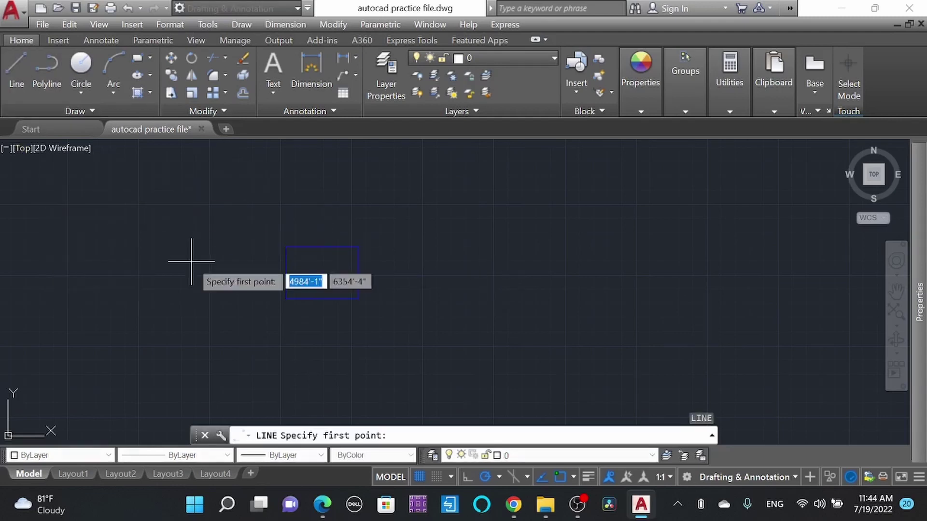
pyautogui.click(315, 205)
pyautogui.click(460, 205)
pyautogui.press('Escape')
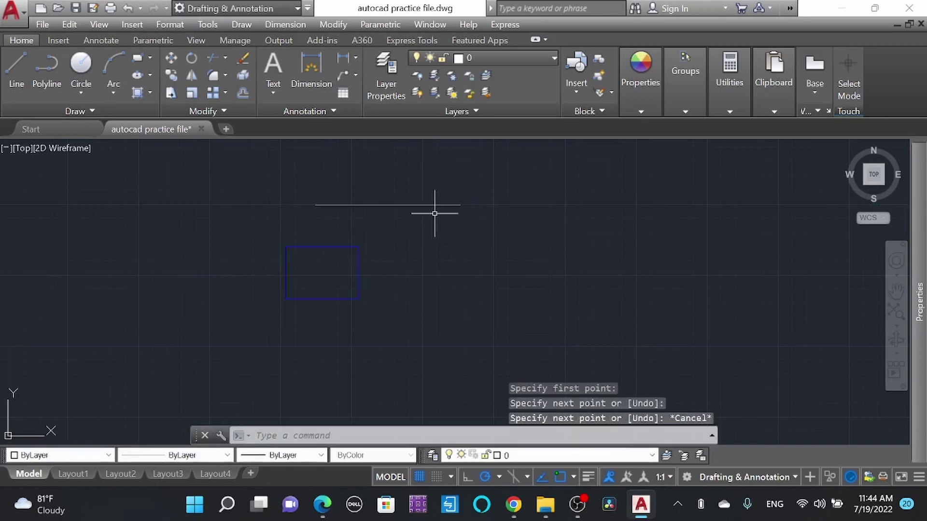
# Draw a five-sided polygon, circumscribed about a circle, to the right of the blue rectangle.
pyautogui.write('pol')
pyautogui.press('Return')
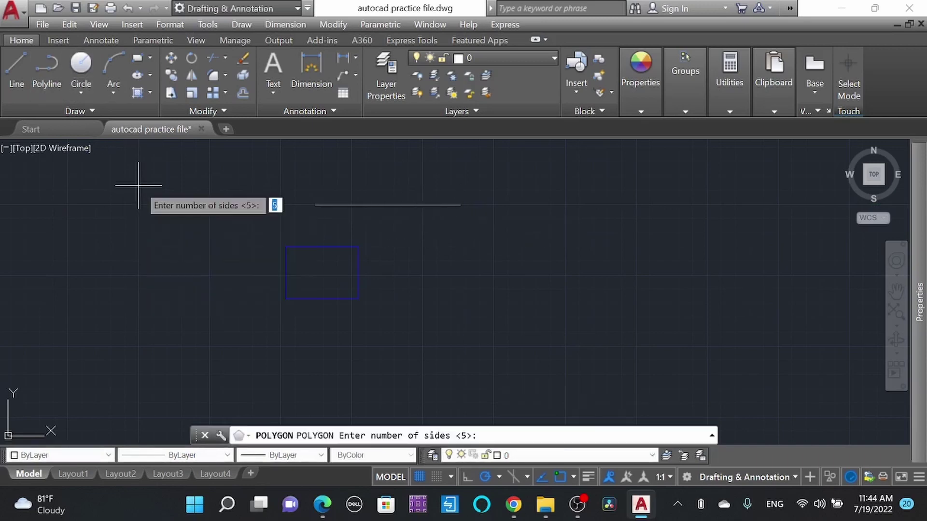
pyautogui.press('Return')
pyautogui.click(443, 292)
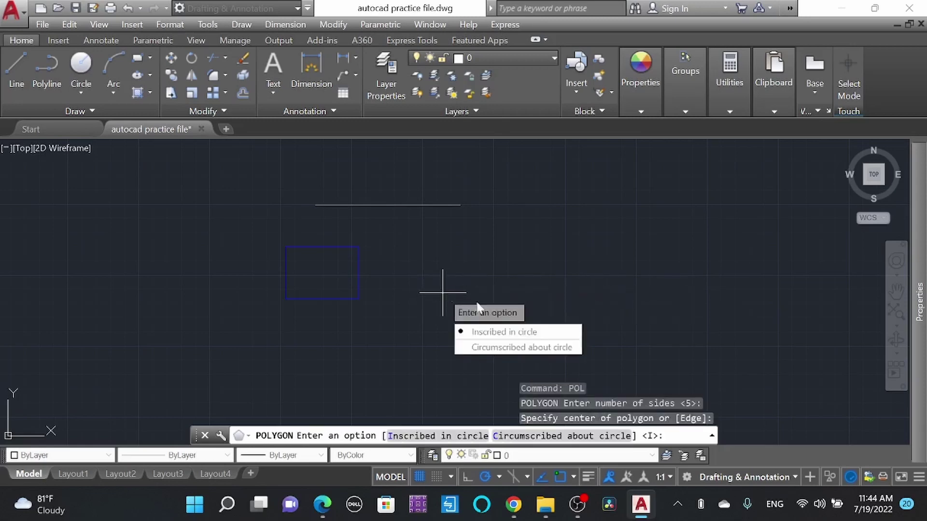
pyautogui.click(493, 347)
pyautogui.click(435, 272)
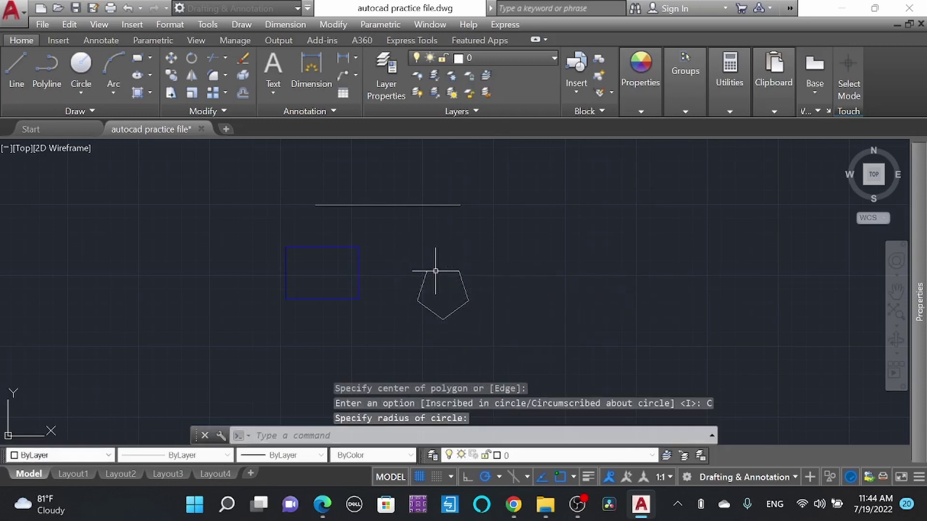
# Draw a circle up and to the right of the pentagon, about the same size as it.
pyautogui.write('c')
pyautogui.press('Return')
pyautogui.click(519, 254)
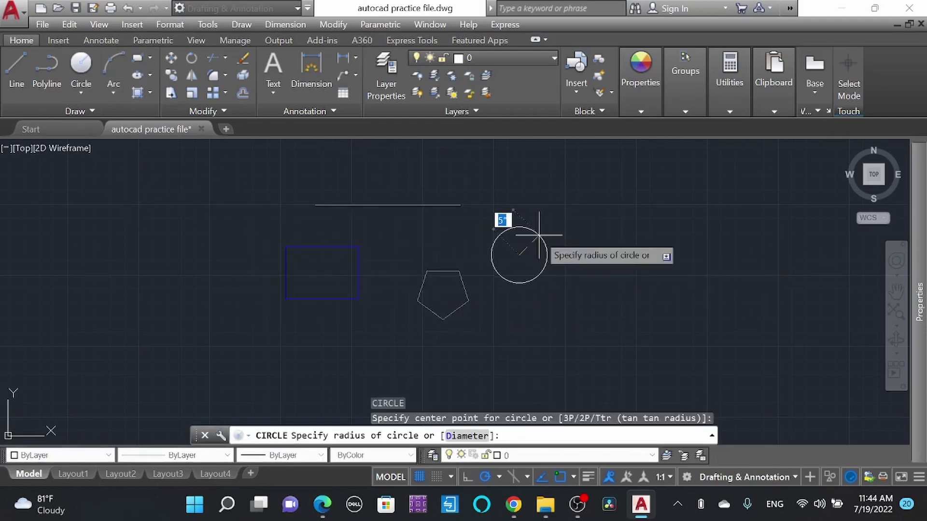
pyautogui.click(539, 236)
# Draw a three-point arc to the right of the circle, bulging toward the upper left.
pyautogui.write('ARC')
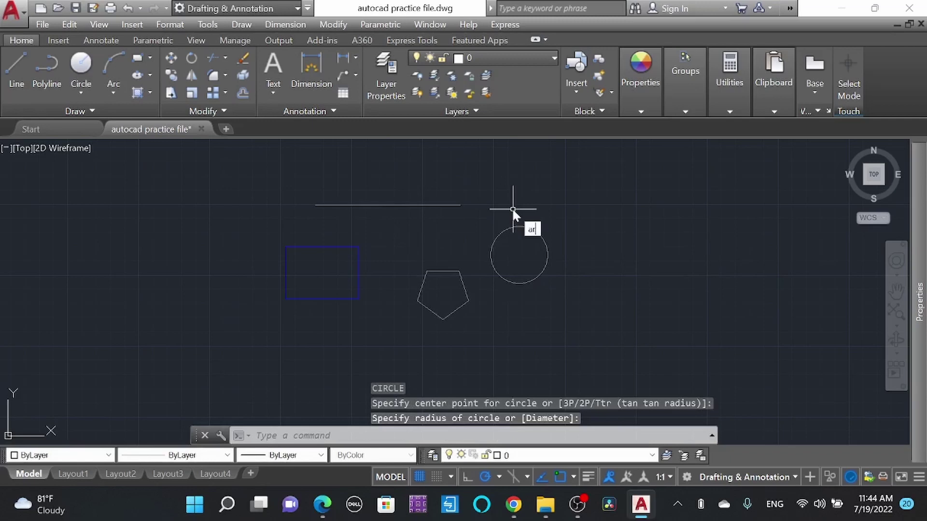
pyautogui.press('Return')
pyautogui.click(596, 292)
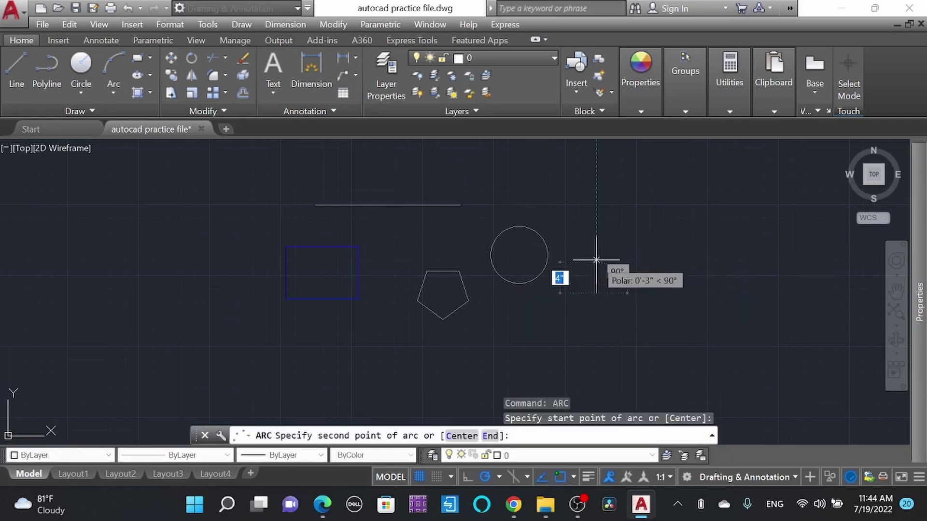
pyautogui.click(602, 250)
pyautogui.click(658, 251)
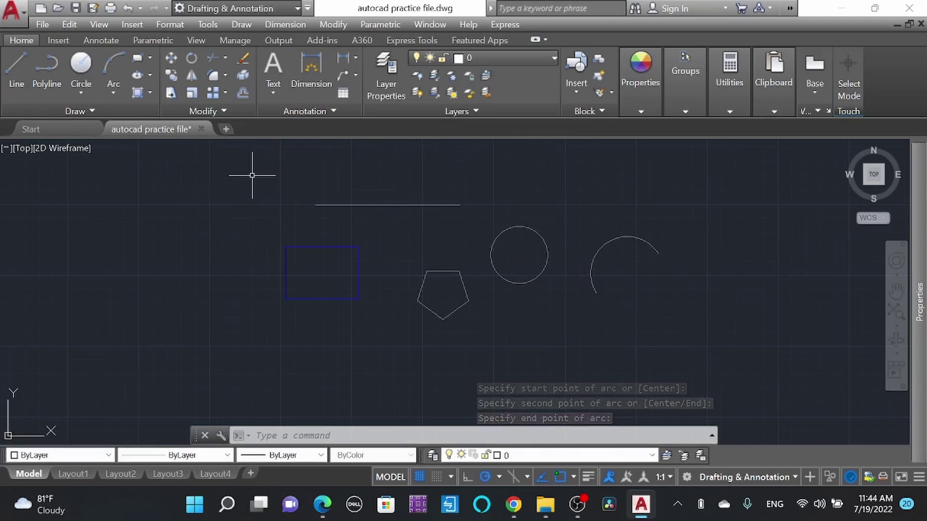
# Draw a rectangle up and to the left of the blue rectangle.
pyautogui.click(150, 58)
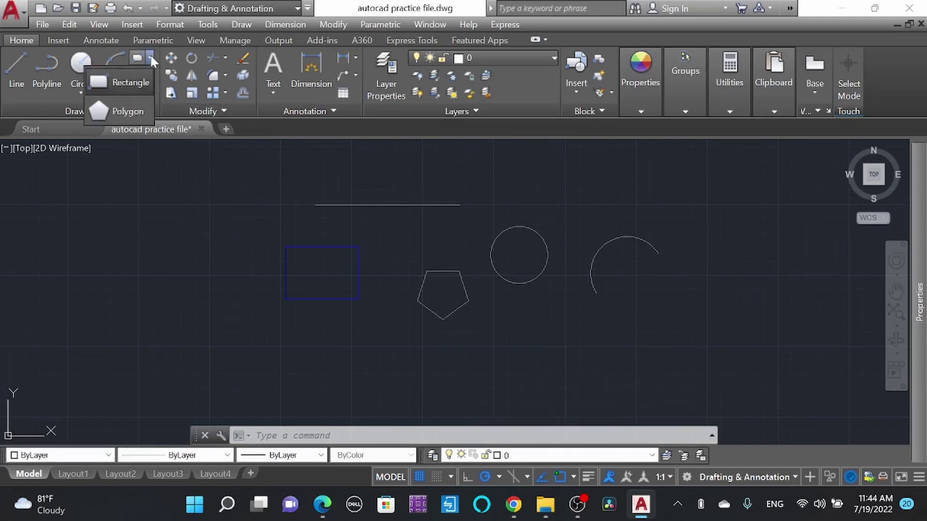
pyautogui.write('rec')
pyautogui.press('Return')
pyautogui.click(180, 239)
pyautogui.click(257, 196)
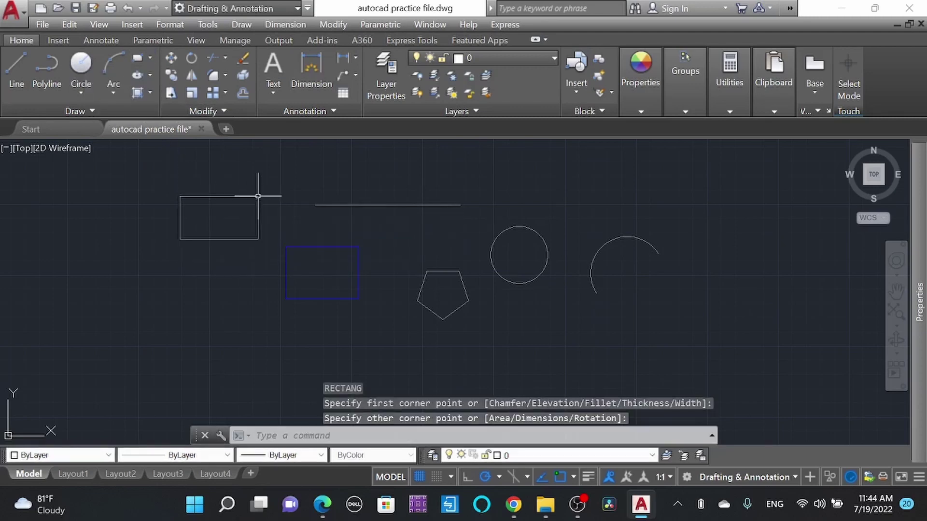
# Draw a nearly round ellipse with a horizontal first axis below the new white rectangle.
pyautogui.write('el')
pyautogui.press('Return')
pyautogui.click(176, 307)
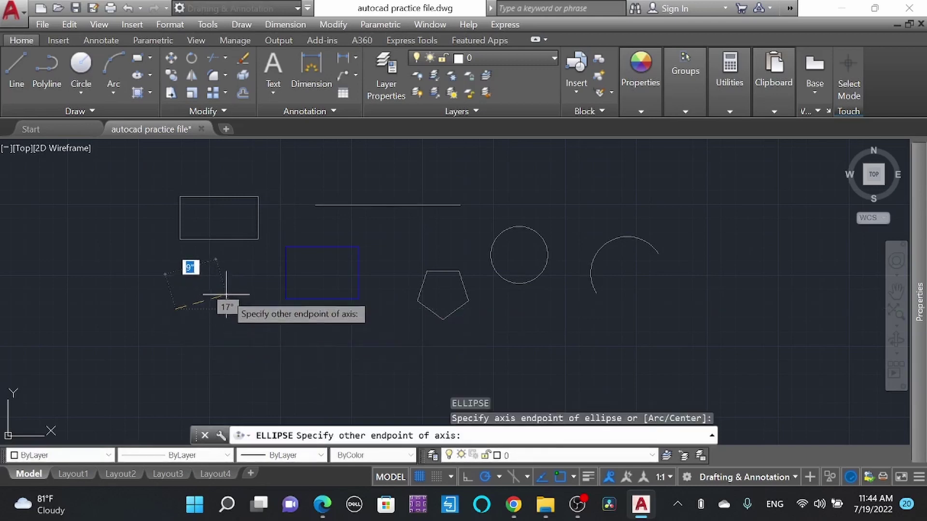
pyautogui.click(228, 309)
pyautogui.click(212, 338)
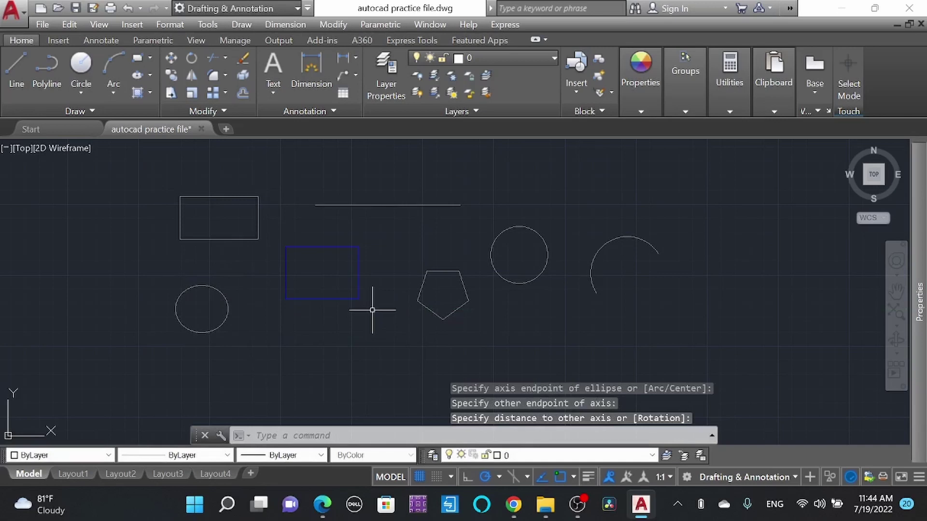
# Hatch the inside of the blue rectangle with the ANSI31 pattern.
pyautogui.write('h')
pyautogui.press('Return')
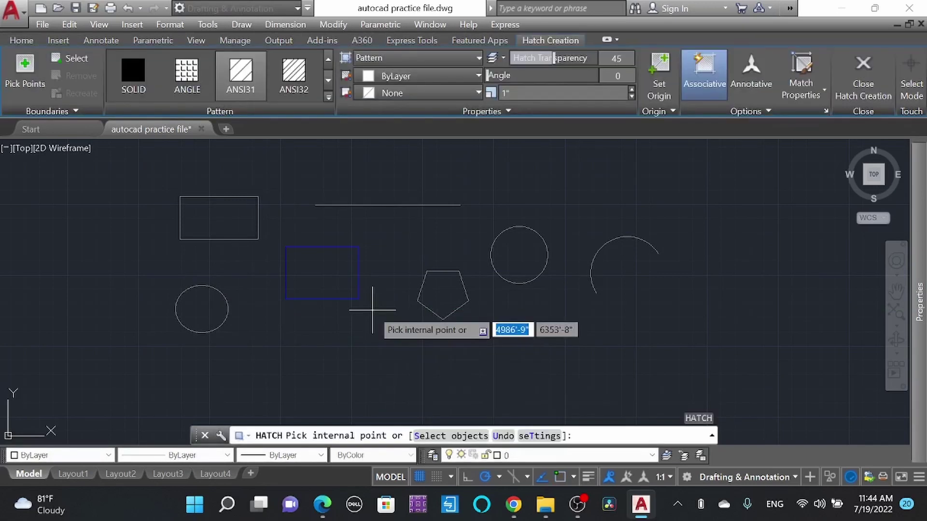
pyautogui.click(319, 267)
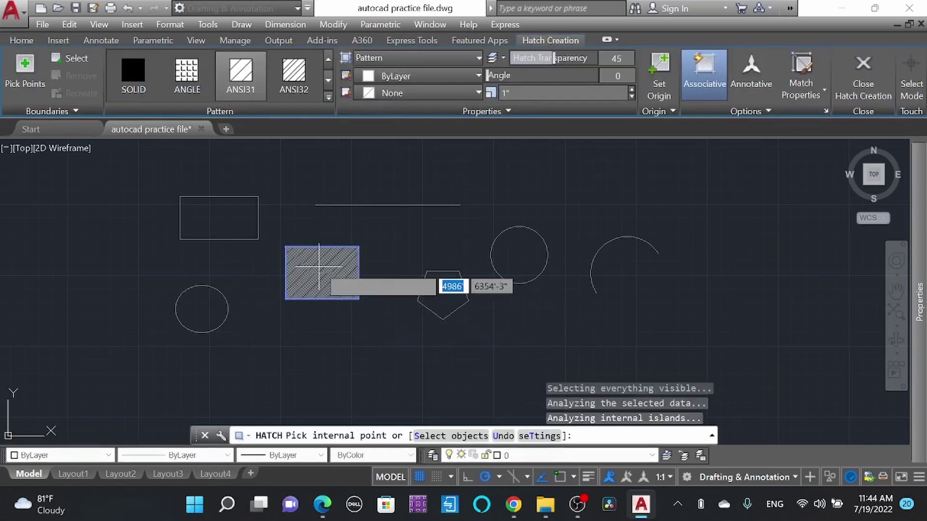
pyautogui.press('Return')
# Try a scale of 50 on the blue rectangle's hatch, settle on a scale of 25, and leave hatch editing.
pyautogui.click(327, 278)
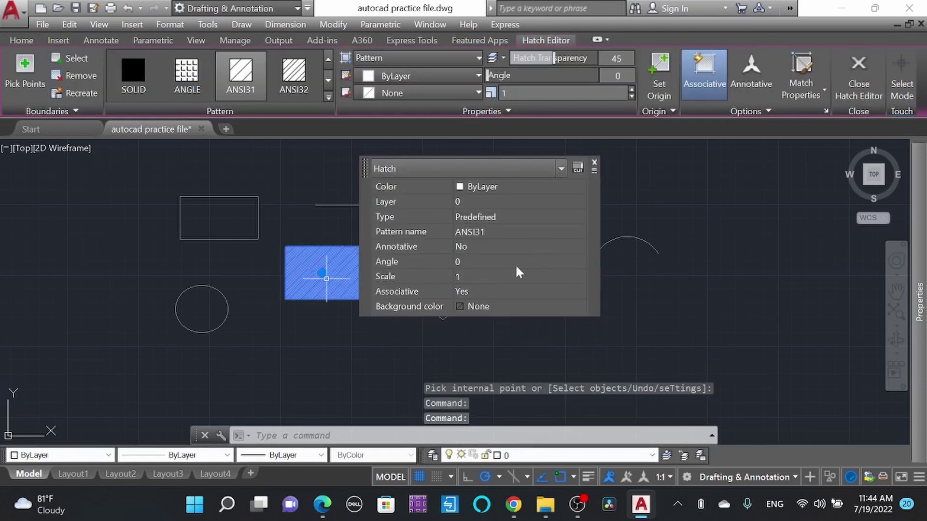
pyautogui.click(519, 276)
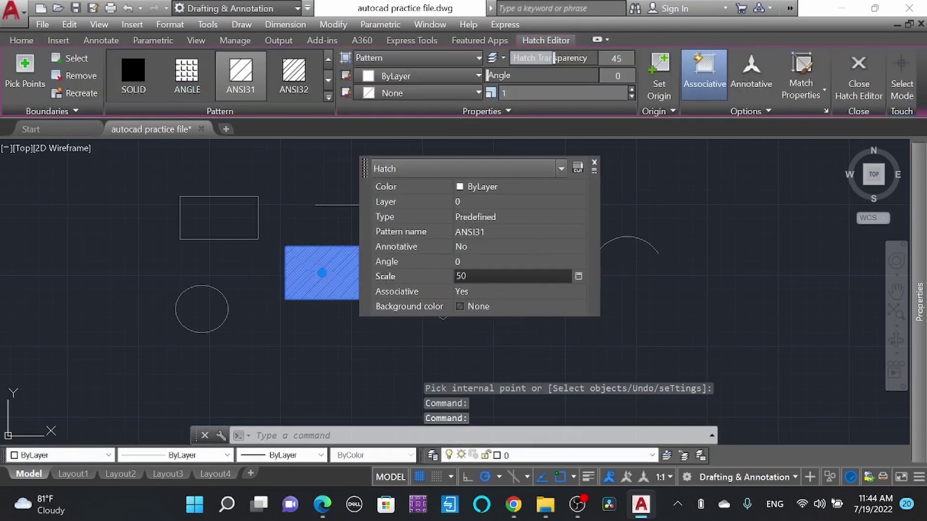
pyautogui.write('50')
pyautogui.press('Return')
pyautogui.click(505, 276)
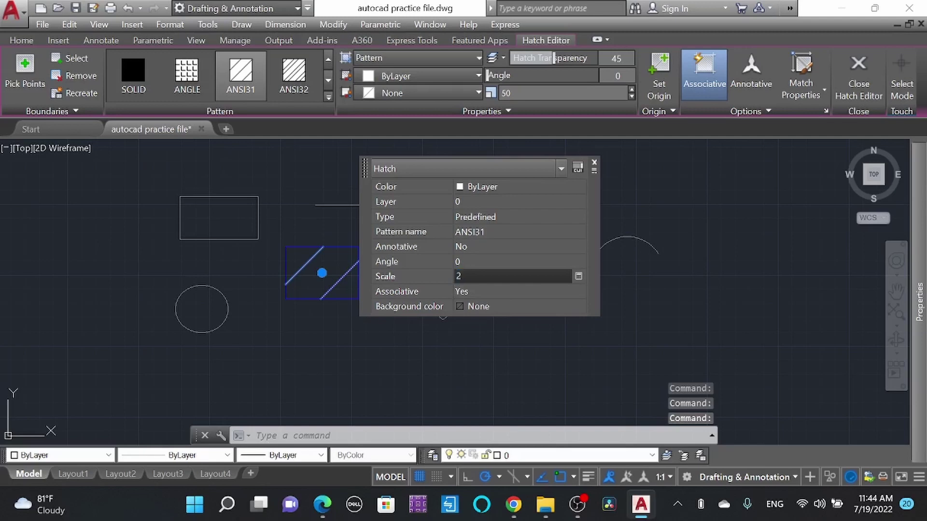
pyautogui.write('25')
pyautogui.press('Return')
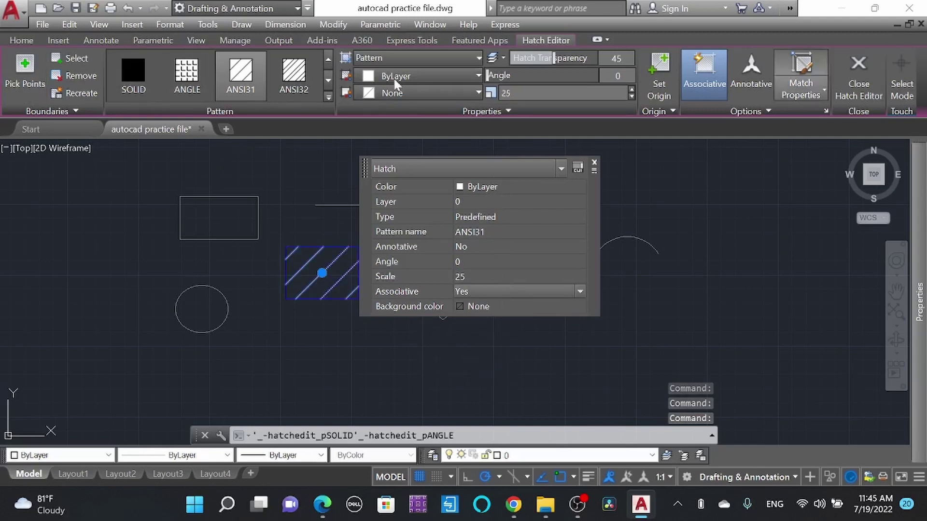
pyautogui.click(824, 91)
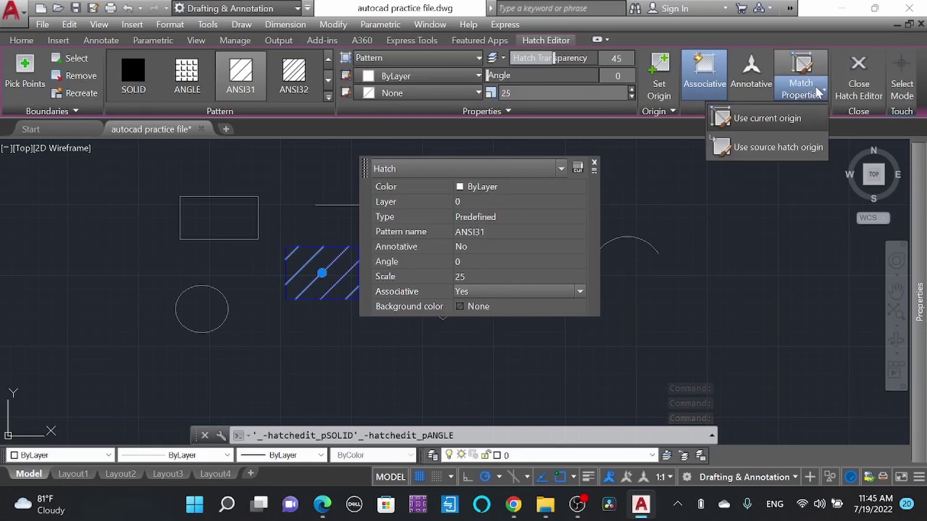
pyautogui.click(713, 273)
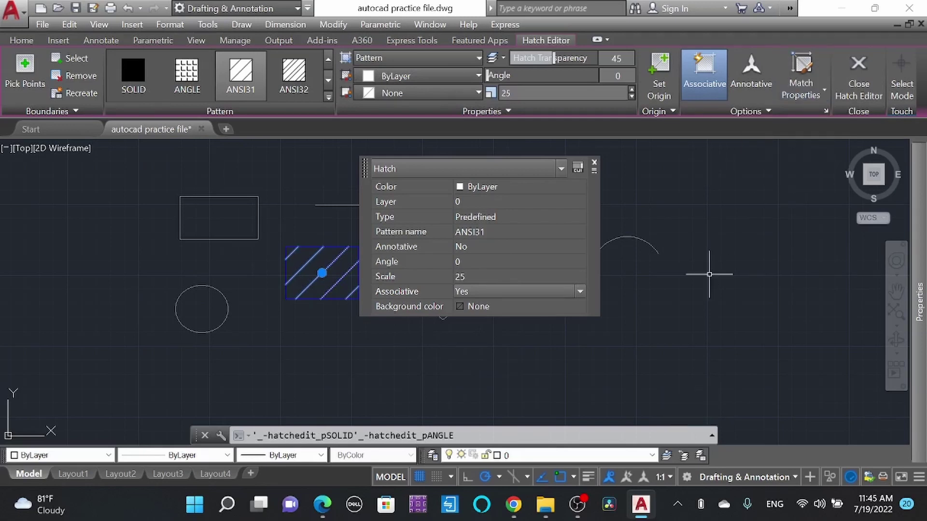
pyautogui.click(595, 164)
pyautogui.press('Escape')
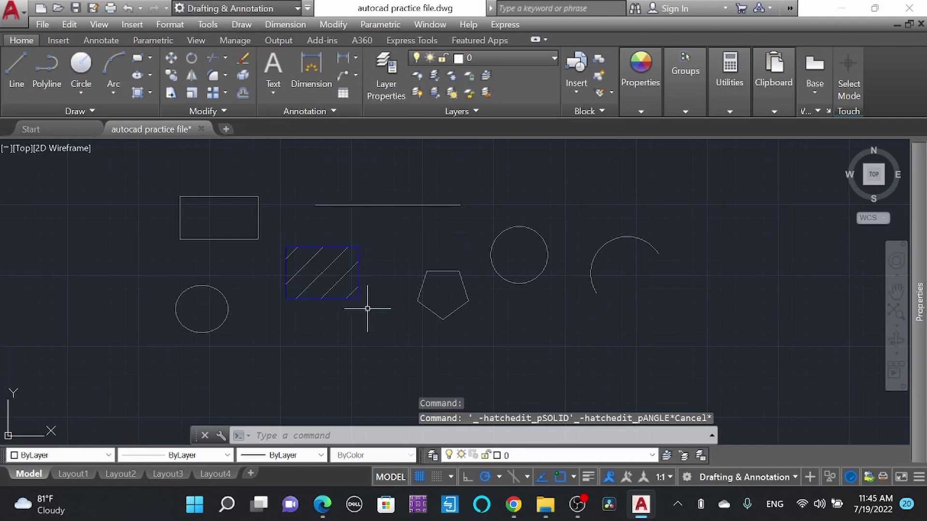
# Move the pentagon and the circle together to the right side of the arc.
pyautogui.click(556, 336)
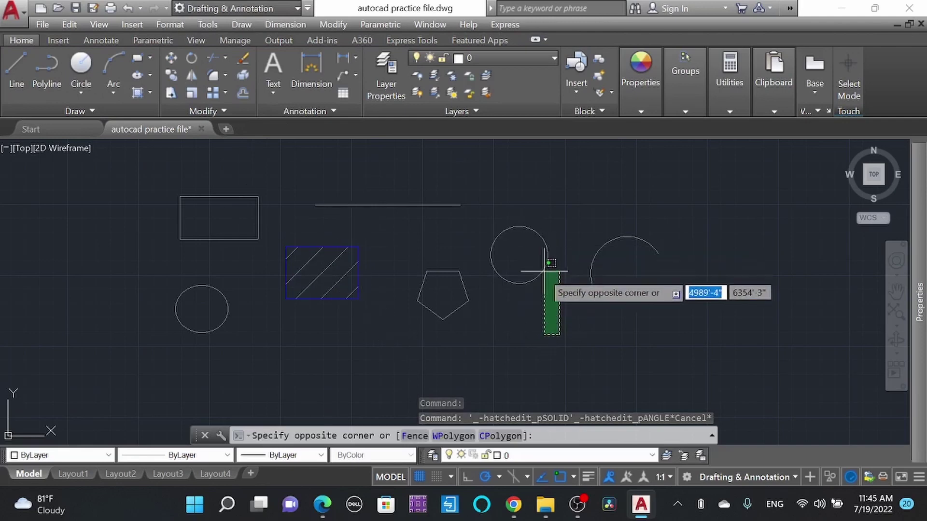
pyautogui.click(461, 245)
pyautogui.write('m')
pyautogui.press('Return')
pyautogui.click(503, 326)
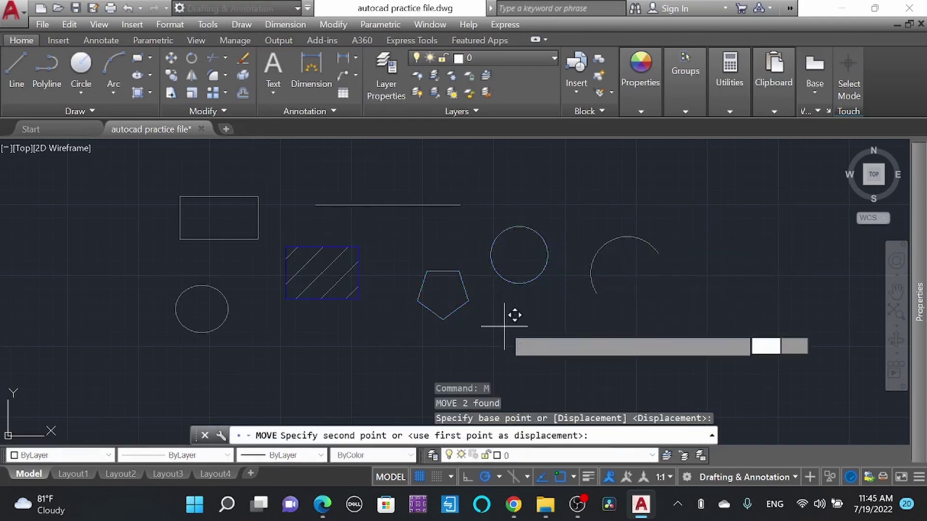
pyautogui.click(724, 334)
# Copy the arc, pentagon and circle together to a spot just above the originals.
pyautogui.click(786, 348)
pyautogui.click(589, 213)
pyautogui.write('co')
pyautogui.press('Return')
pyautogui.click(627, 273)
pyautogui.scroll(-3, 592, 278)
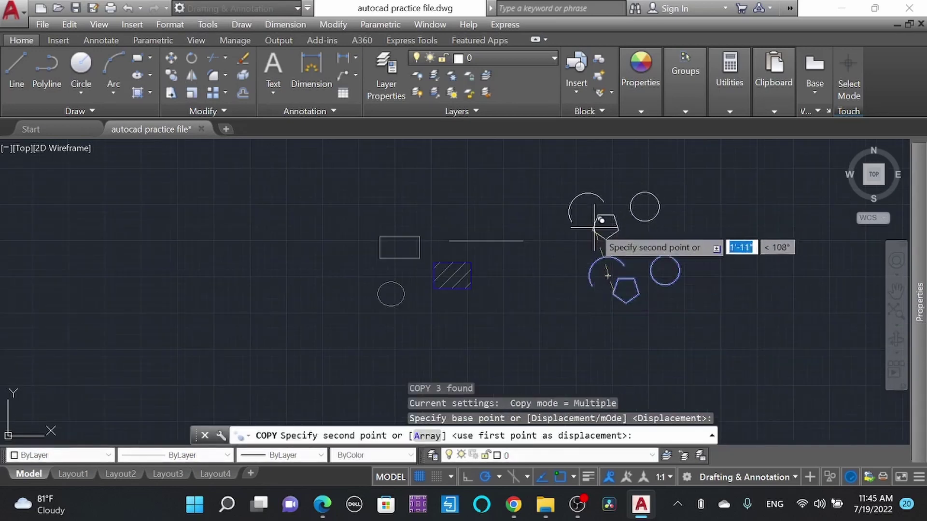
pyautogui.click(593, 205)
pyautogui.press('Escape')
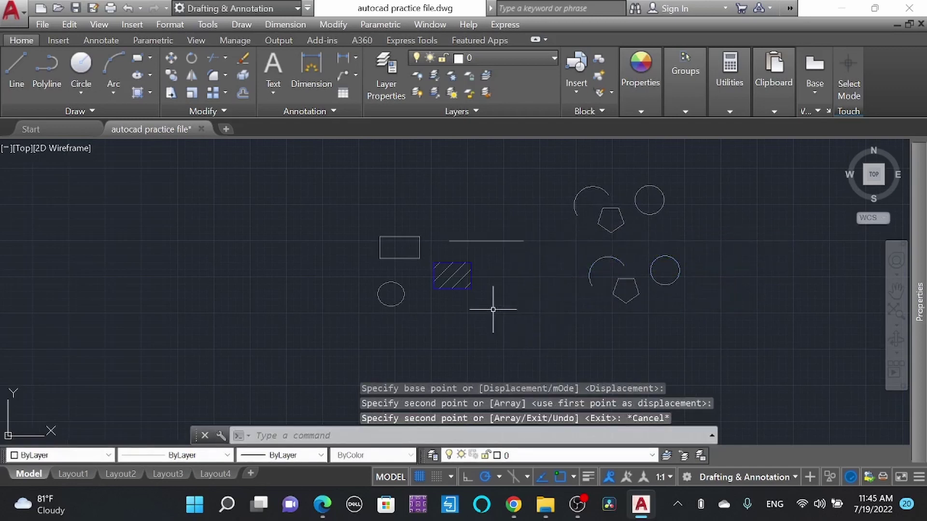
# Draw a new rectangle in the empty area below the existing shapes.
pyautogui.press('Return')
pyautogui.scroll(-2, 470, 319)
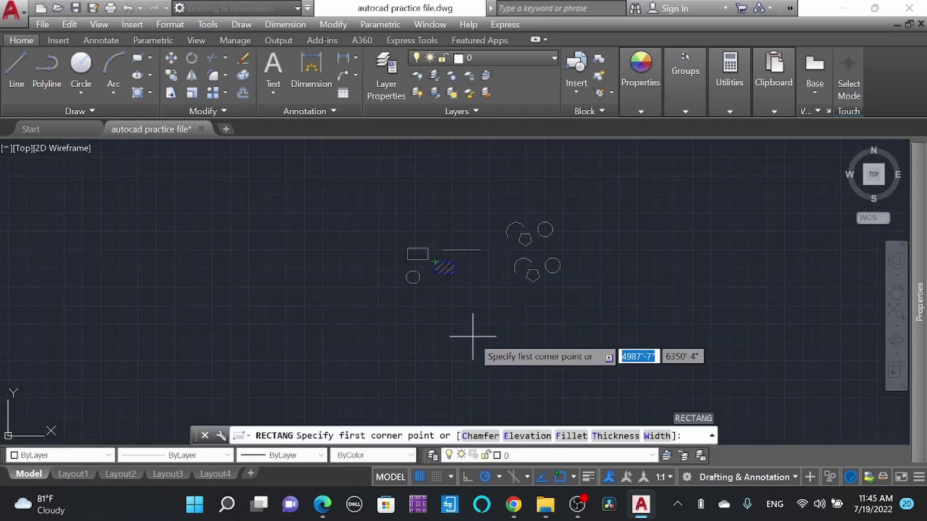
pyautogui.scroll(2, 478, 332)
pyautogui.click(477, 345)
pyautogui.click(432, 306)
pyautogui.press('Escape')
# Stretch the upper edge of the new rectangle downward to about half its height using its midpoint grip.
pyautogui.click(466, 333)
pyautogui.click(443, 309)
pyautogui.click(432, 306)
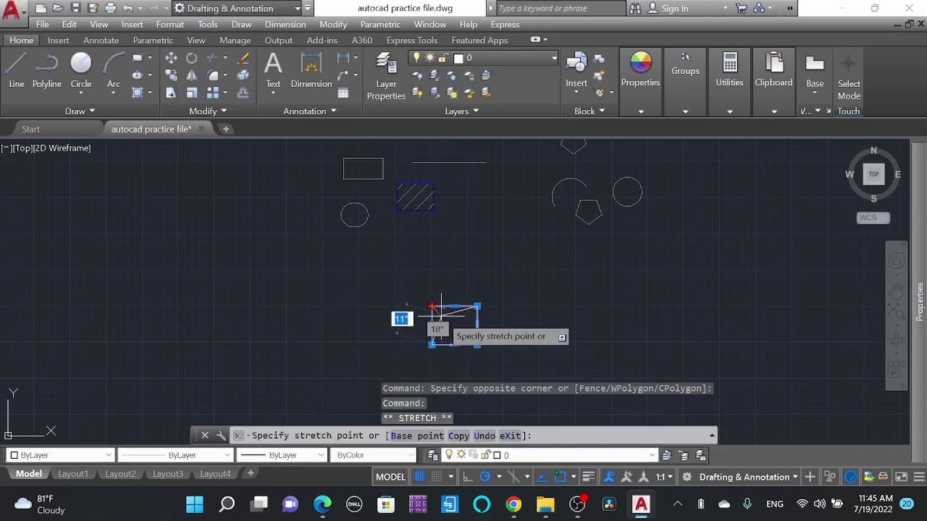
pyautogui.press('Escape')
pyautogui.click(454, 307)
pyautogui.click(455, 326)
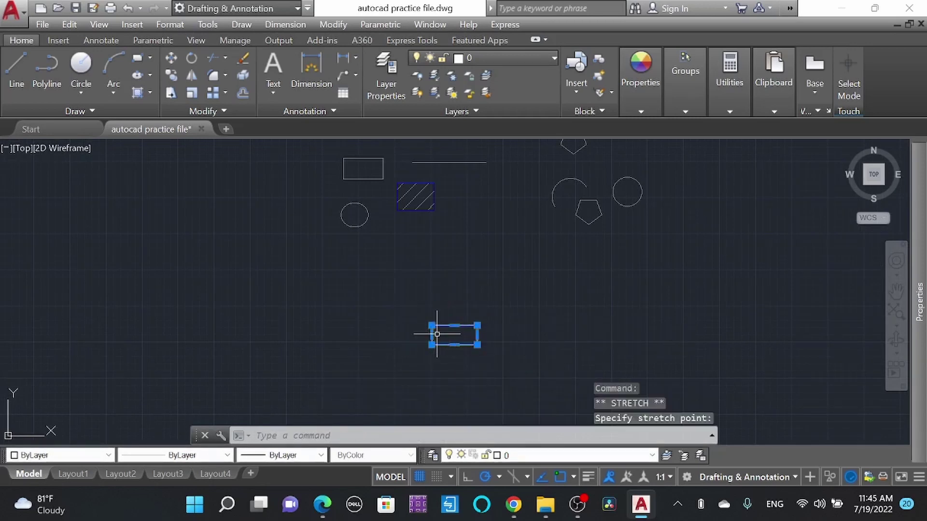
# Stretch the left edge of the same rectangle inward using its midpoint grip and deselect the rectangle.
pyautogui.scroll(4, 436, 332)
pyautogui.click(419, 335)
pyautogui.click(466, 335)
pyautogui.scroll(-3, 374, 275)
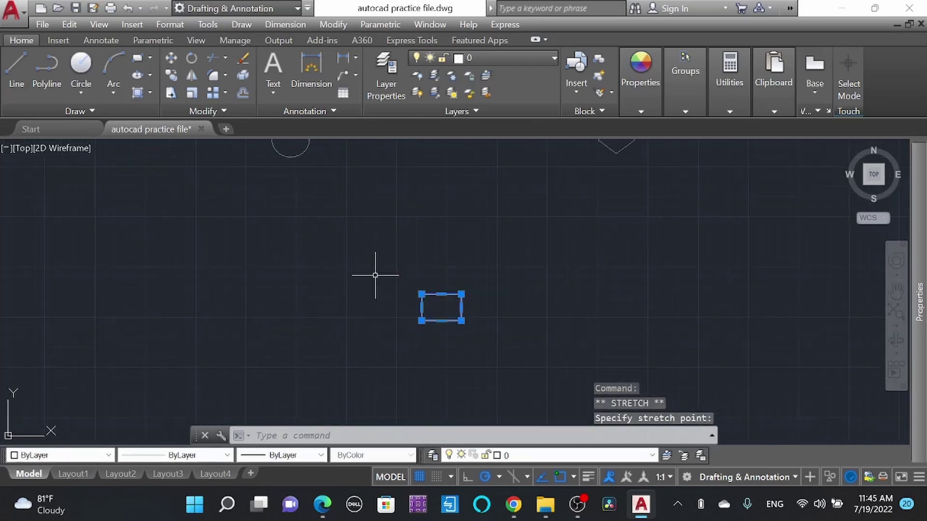
pyautogui.press('Escape')
# Stretch the rectangle's right end outward with the Stretch command, making it roughly three times as wide.
pyautogui.click(504, 352)
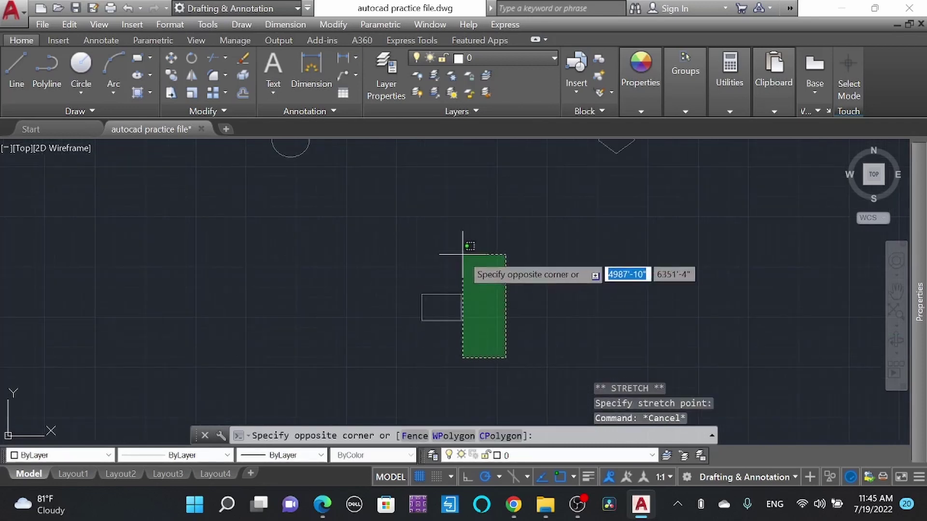
pyautogui.click(446, 256)
pyautogui.write('s')
pyautogui.press('Return')
pyautogui.click(475, 275)
pyautogui.press('Escape')
pyautogui.click(585, 348)
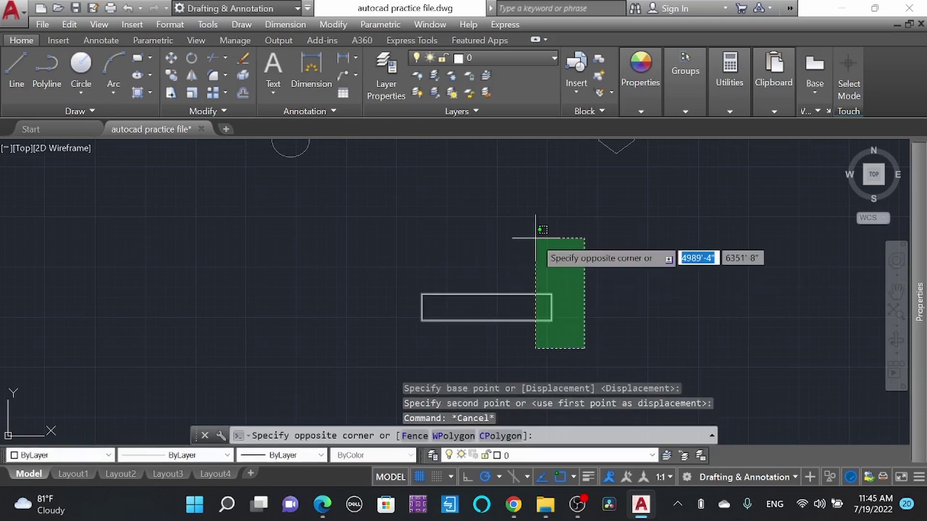
pyautogui.press('Escape')
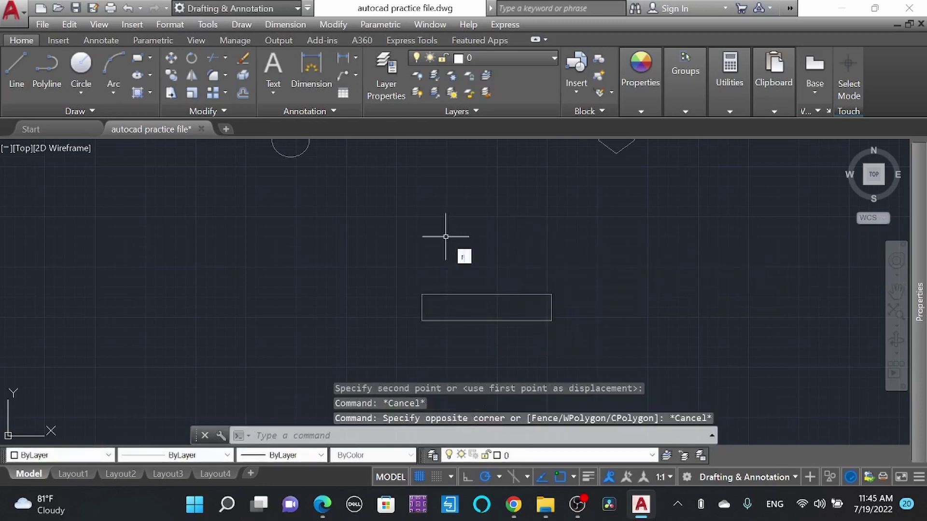
# Draw a smaller rectangle above the left part of the stretched rectangle.
pyautogui.write('rec')
pyautogui.press('Return')
pyautogui.click(426, 235)
pyautogui.click(488, 255)
pyautogui.press('Escape')
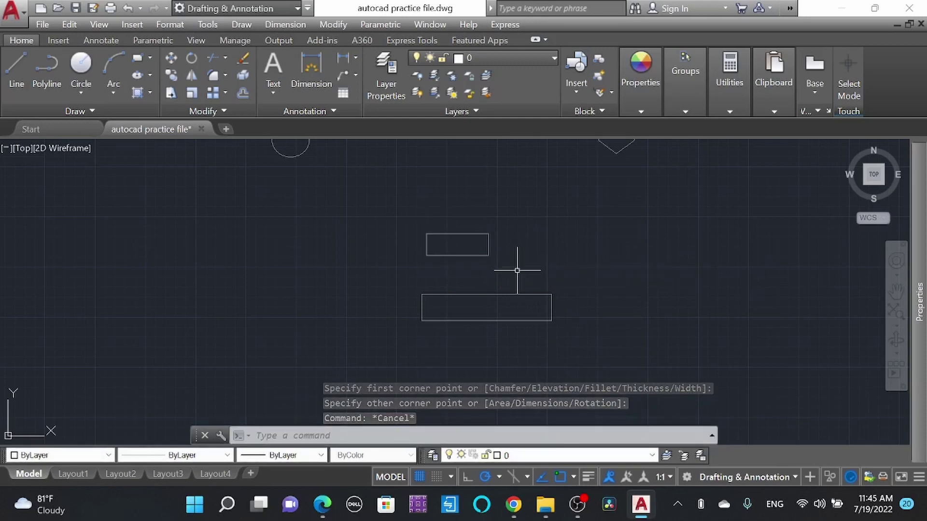
pyautogui.write('M')
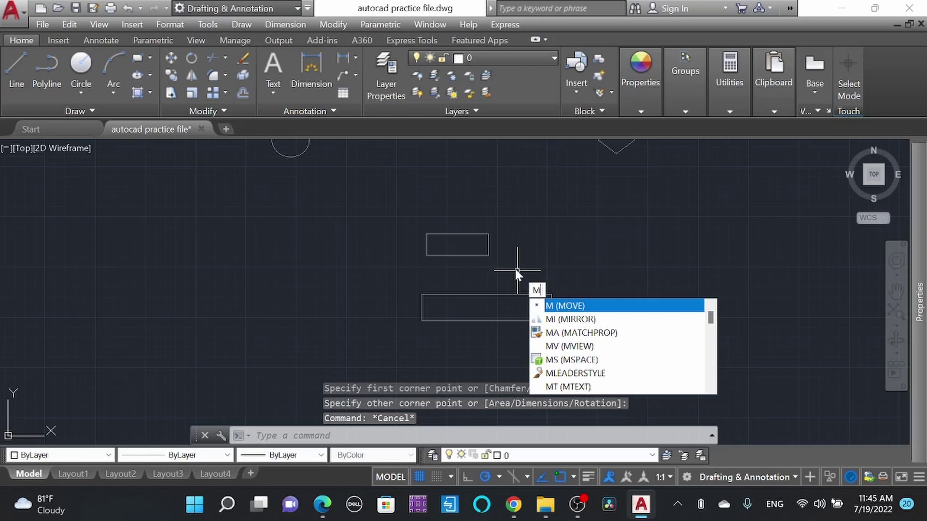
pyautogui.press('BackSpace')
pyautogui.write('S')
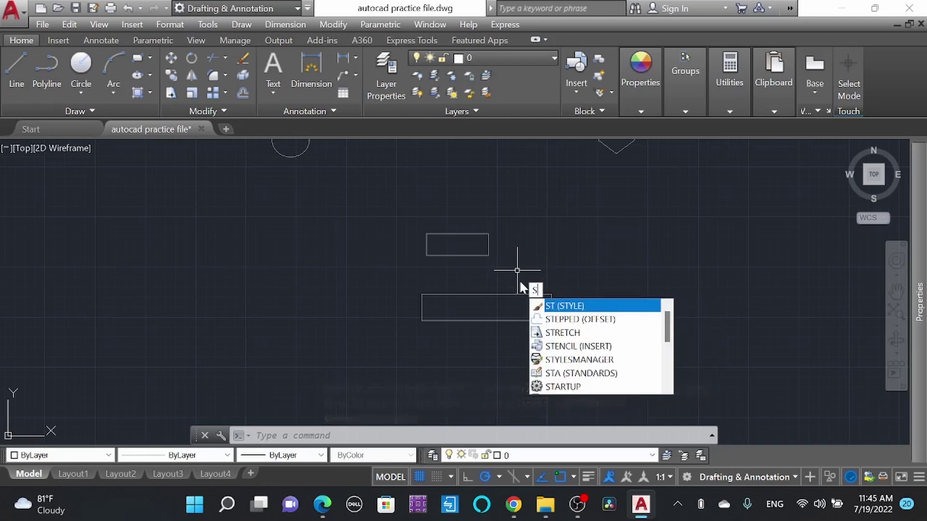
pyautogui.press('BackSpace')
# Stretch the right ends of both rectangles outward together by about 1'-10" with the MSTRETCH command.
pyautogui.write('MS')
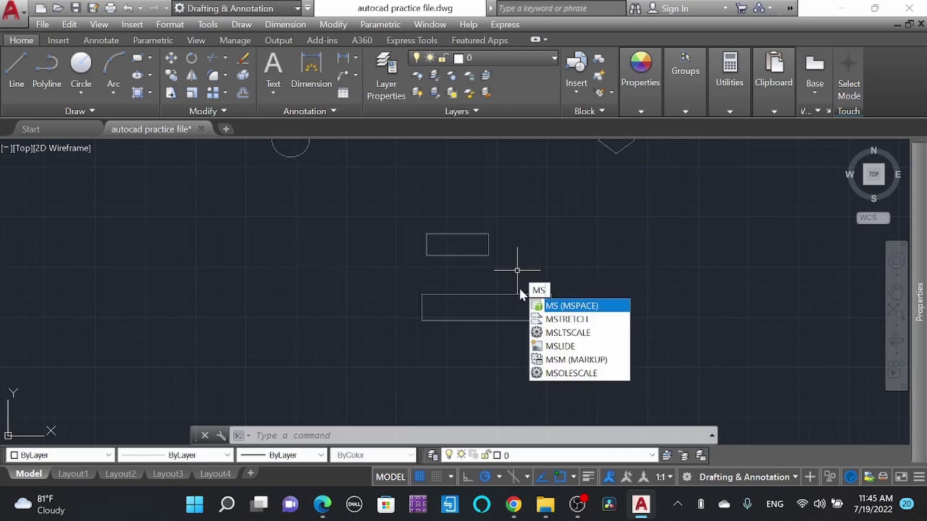
pyautogui.press('Down')
pyautogui.press('Return')
pyautogui.click(570, 327)
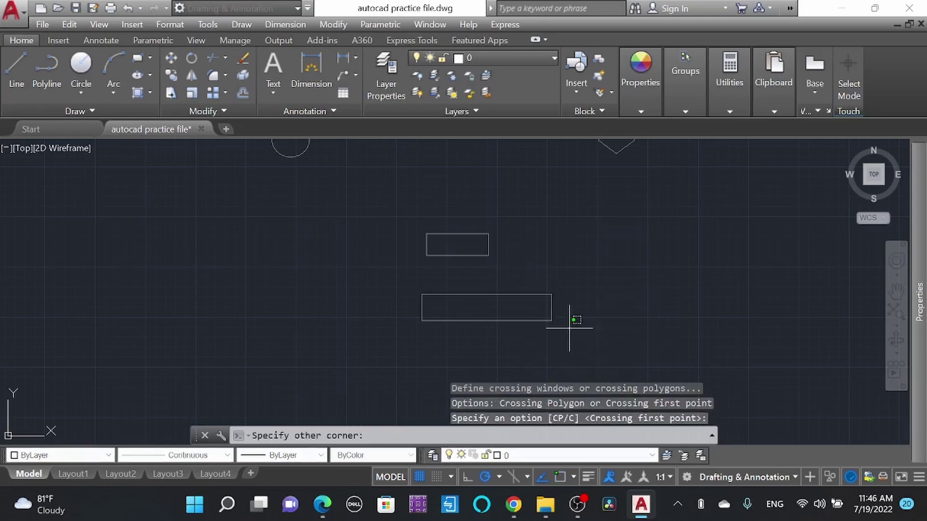
pyautogui.click(536, 288)
pyautogui.click(499, 276)
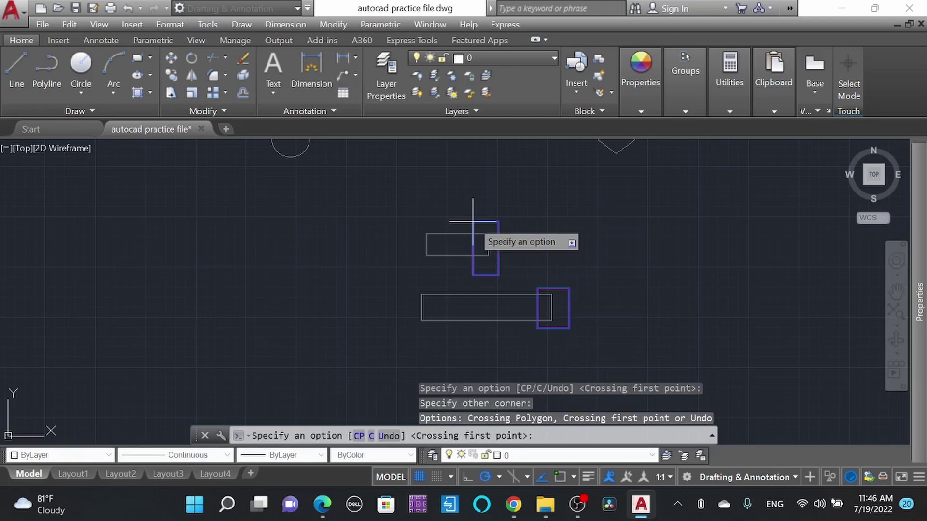
pyautogui.press('Return')
pyautogui.click(505, 217)
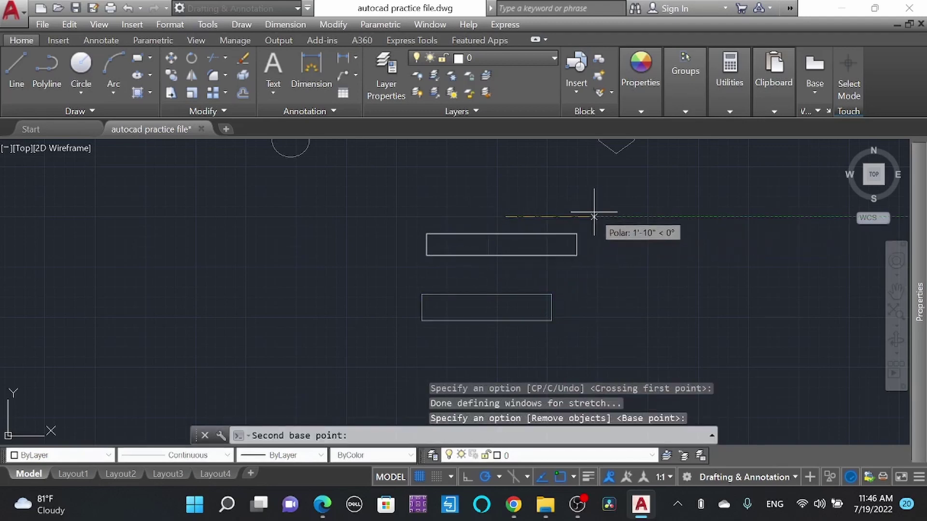
pyautogui.click(593, 217)
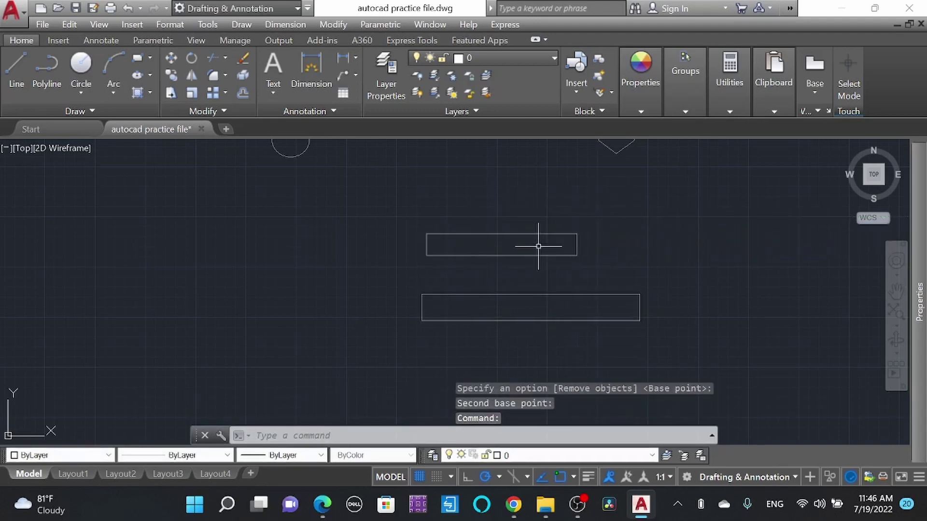
# Rotate the upper rectangle about its upper-left corner to about 208°.
pyautogui.scroll(-2, 422, 258)
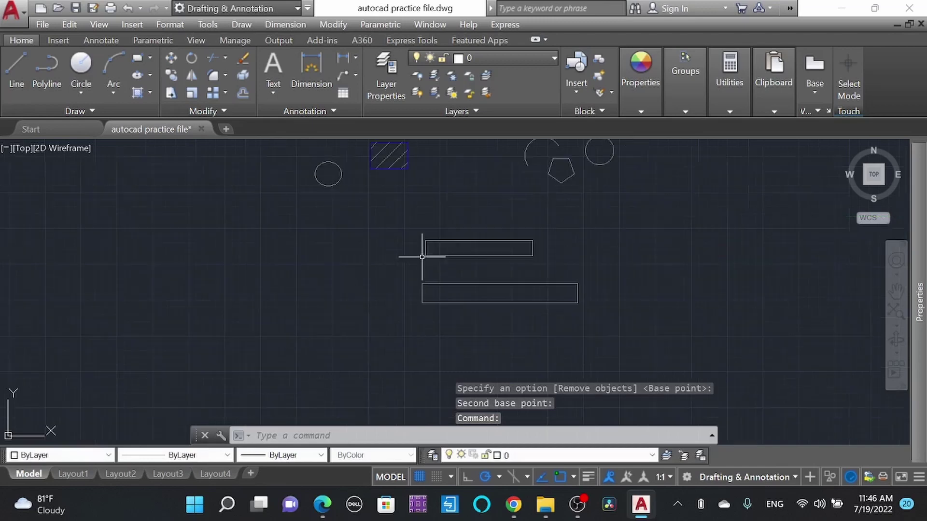
pyautogui.click(495, 263)
pyautogui.click(483, 234)
pyautogui.press('Return')
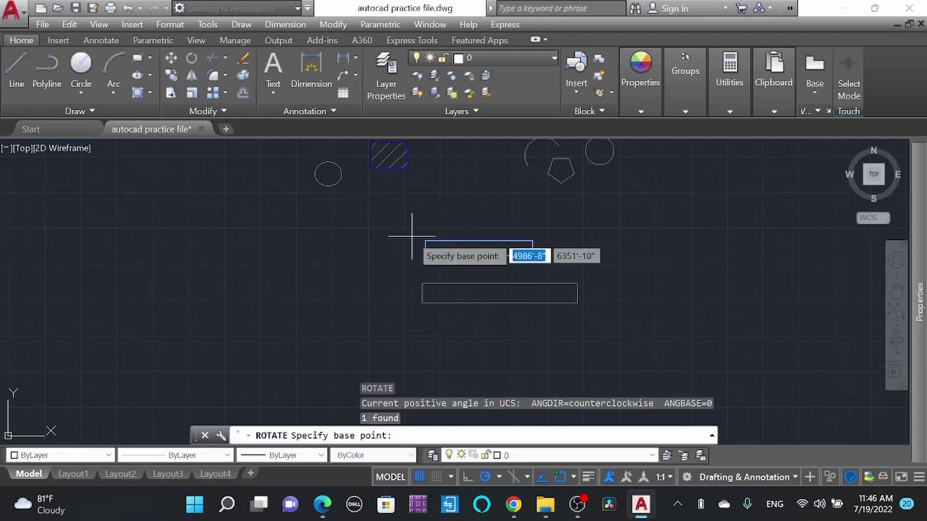
pyautogui.click(425, 241)
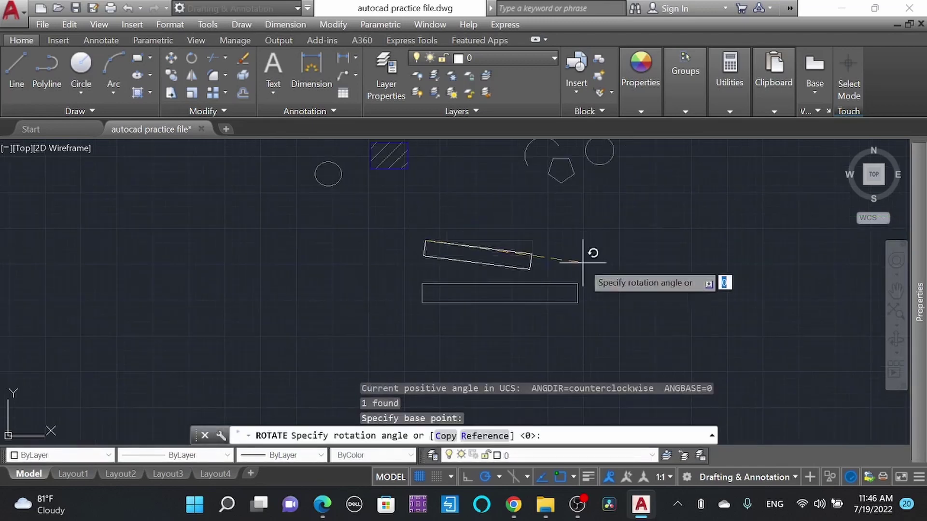
pyautogui.click(223, 348)
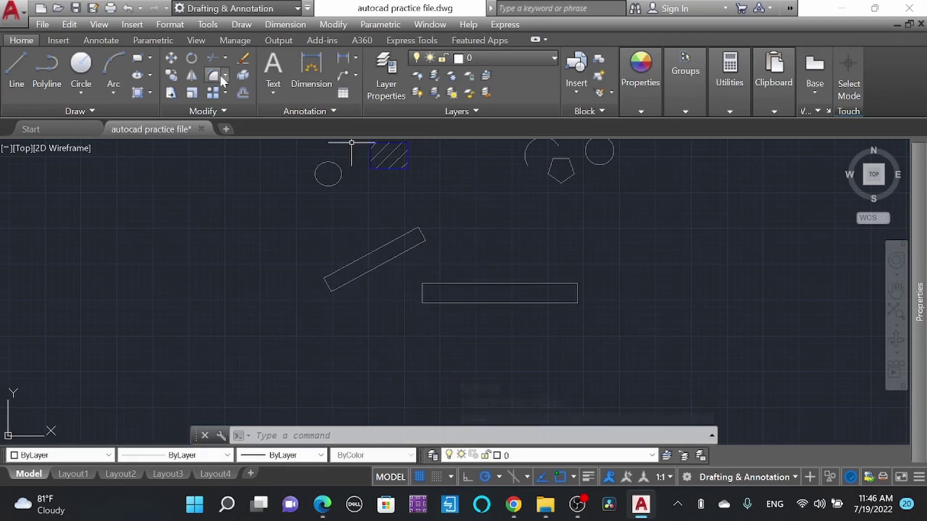
# Mirror the slanted and horizontal rectangles across a nearly vertical line just right of them, keeping the source objects.
pyautogui.click(522, 346)
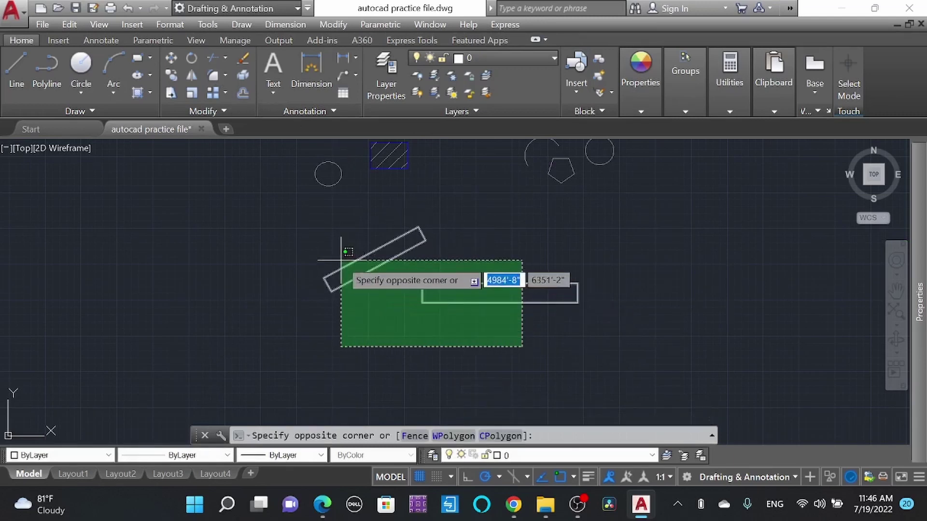
pyautogui.click(341, 257)
pyautogui.write('mi')
pyautogui.press('Return')
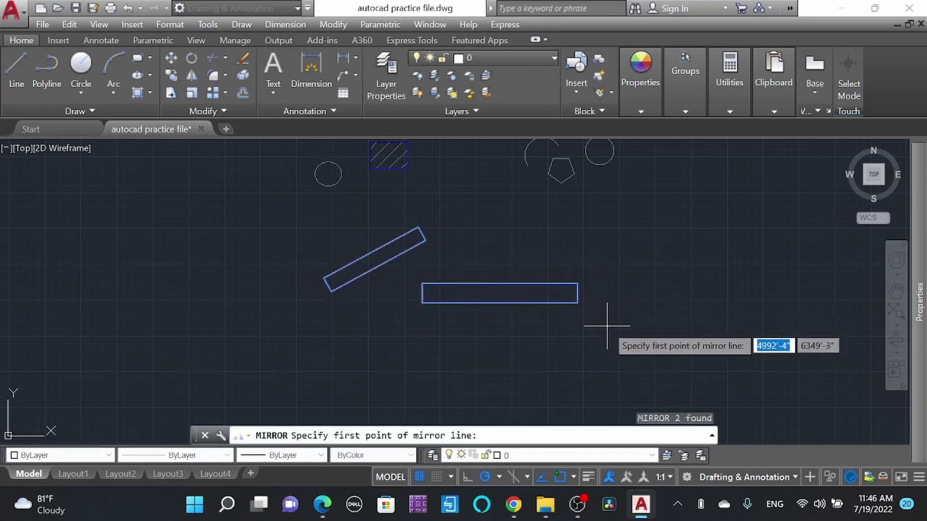
pyautogui.click(606, 320)
pyautogui.click(610, 259)
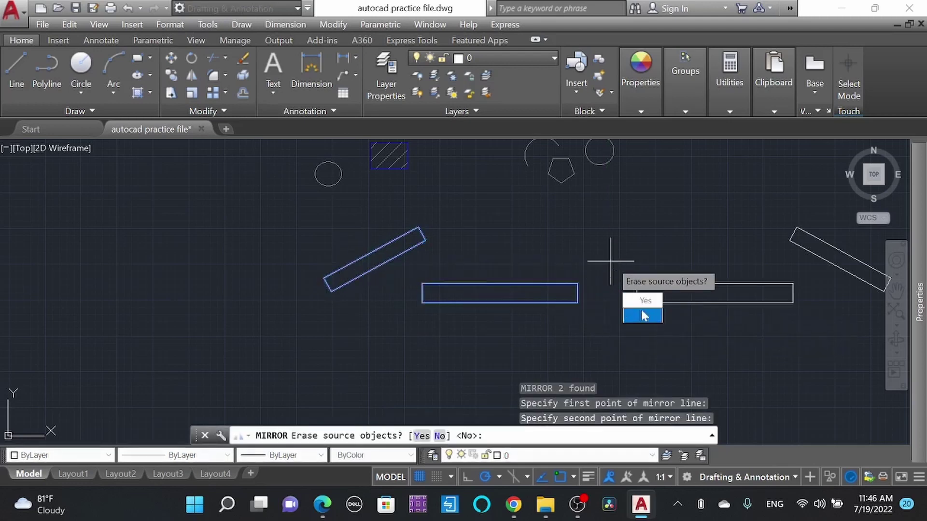
pyautogui.press('Return')
# Rotate the mirrored horizontal rectangle about its upper-left corner so that it points straight down.
pyautogui.scroll(-4, 416, 282)
pyautogui.scroll(4, 584, 302)
pyautogui.click(549, 317)
pyautogui.click(503, 247)
pyautogui.write('RO')
pyautogui.press('Return')
pyautogui.click(465, 266)
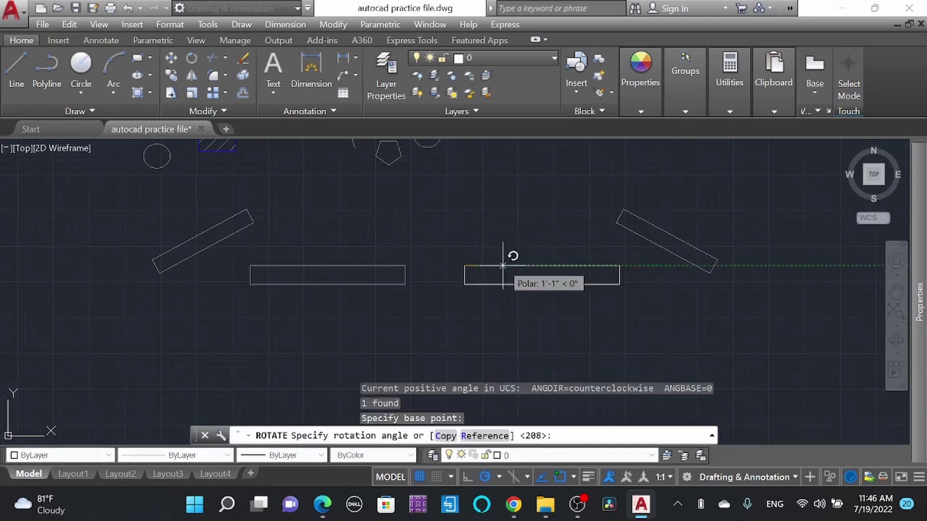
pyautogui.click(463, 342)
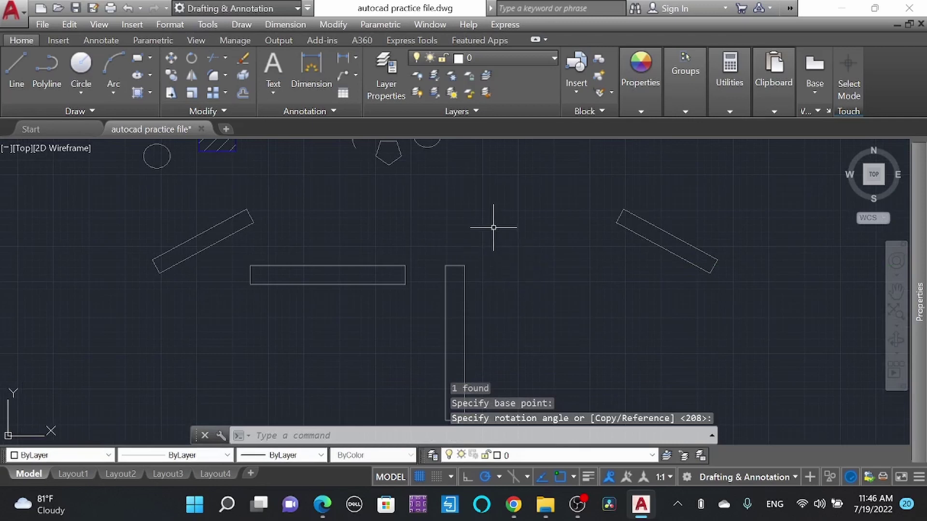
# Scale the vertical rectangle by a factor of 2 from its lower-left corner.
pyautogui.scroll(-2, 464, 246)
pyautogui.click(489, 346)
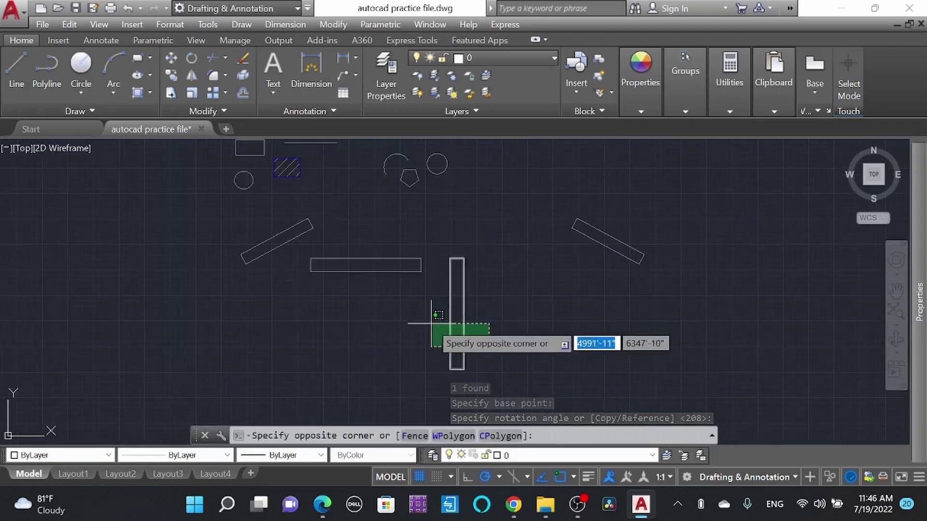
pyautogui.click(431, 323)
pyautogui.press('Return')
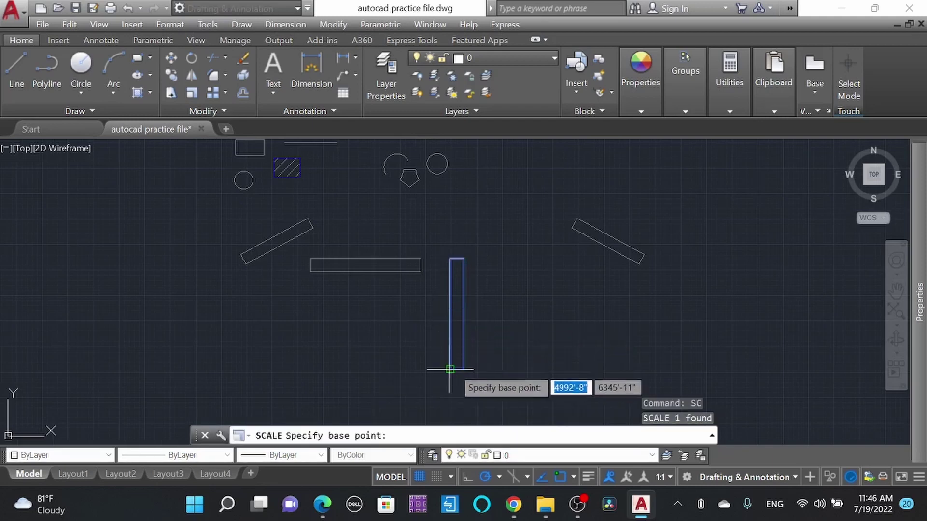
pyautogui.click(444, 368)
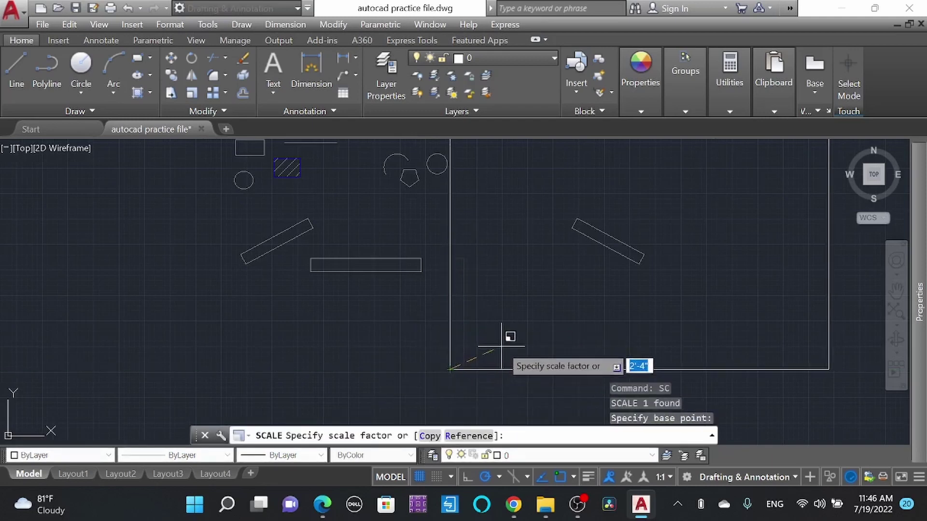
pyautogui.scroll(-5, 448, 362)
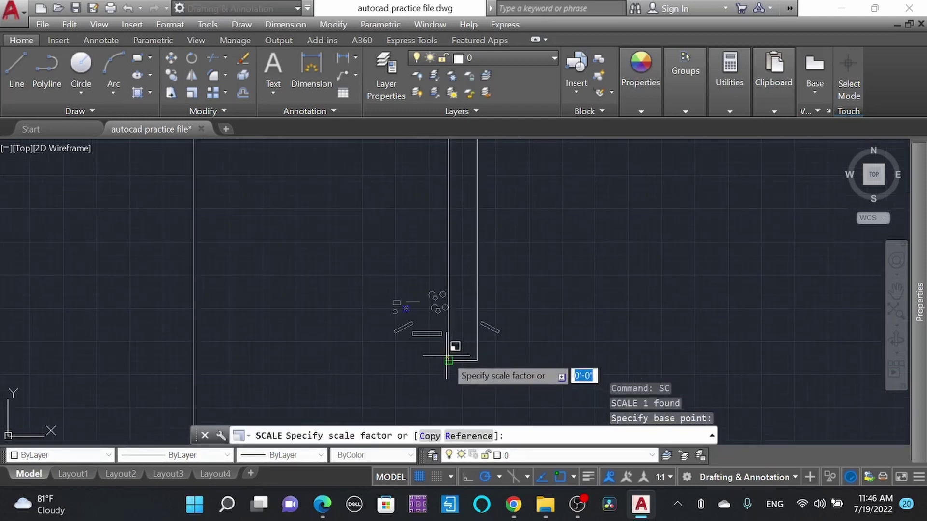
pyautogui.write('2')
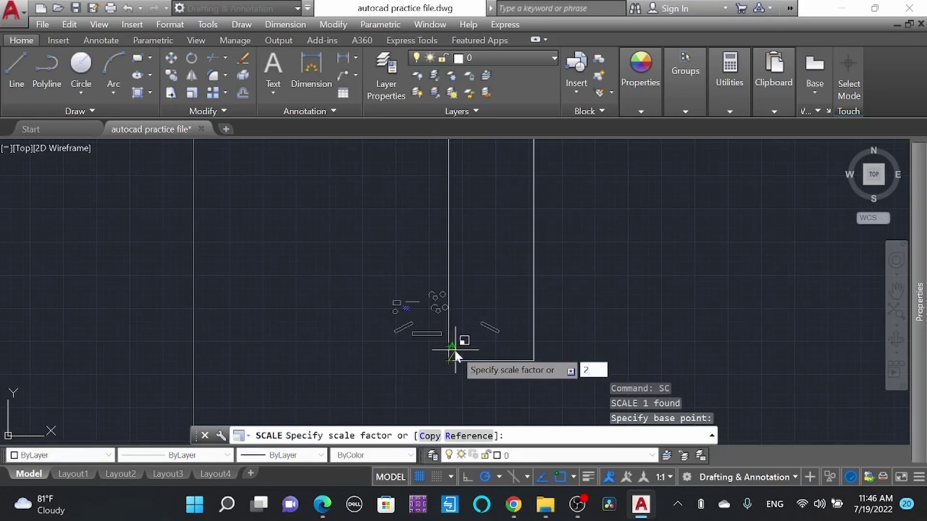
pyautogui.press('Return')
# Draw a horizontal line above the right slanted rectangle and a shorter, separate vertical line below it.
pyautogui.scroll(4, 449, 341)
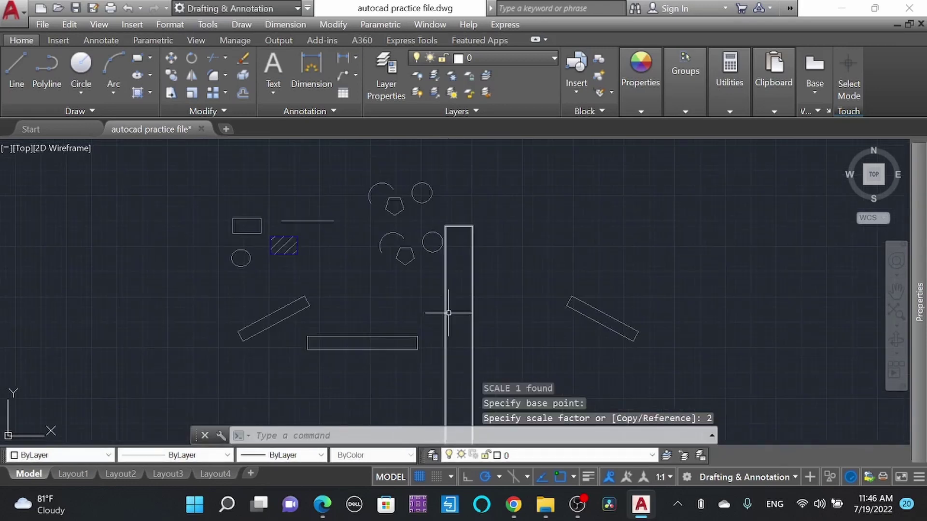
pyautogui.moveTo(470, 325); pyautogui.dragTo(459, 323, button='middle')
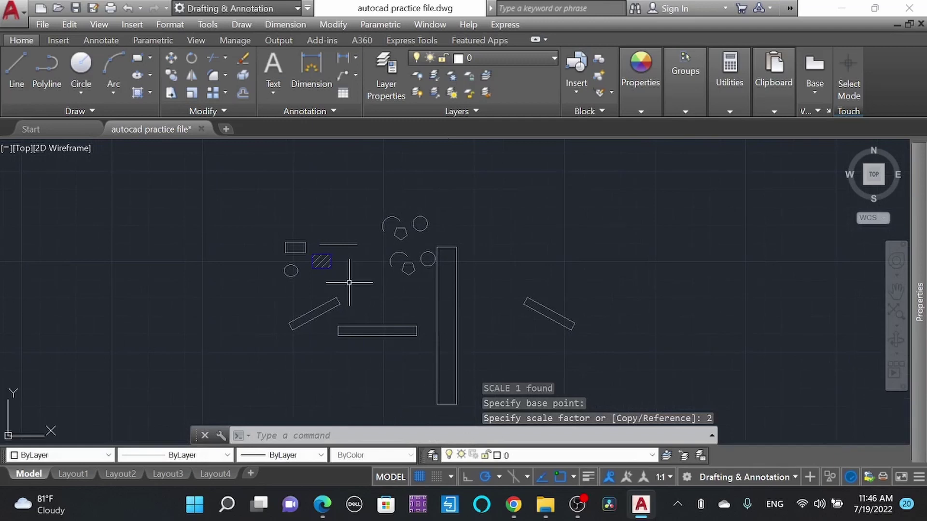
pyautogui.press('l')
pyautogui.press('Return')
pyautogui.click(490, 195)
pyautogui.click(598, 195)
pyautogui.press('Escape')
pyautogui.press('l')
pyautogui.press('Return')
pyautogui.click(560, 219)
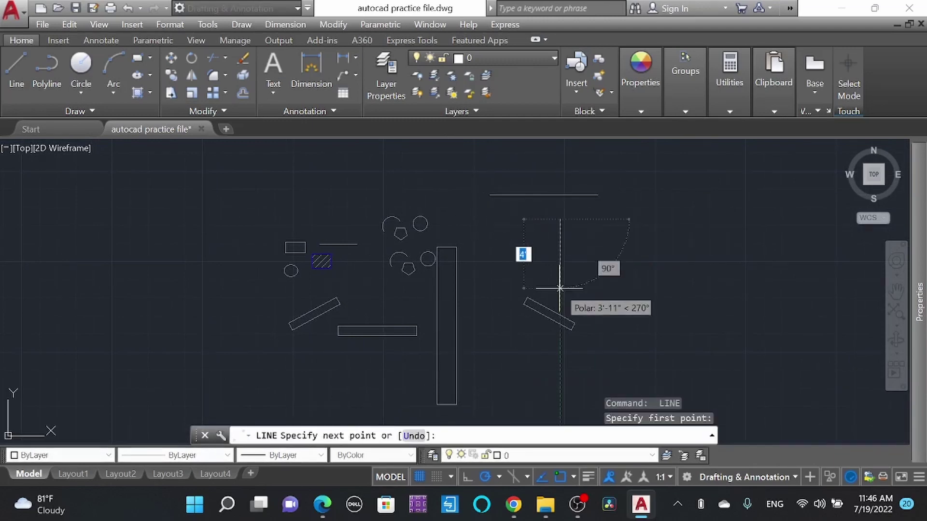
pyautogui.click(560, 278)
pyautogui.press('Escape')
# Extend the vertical line's upper end to meet the new horizontal line.
pyautogui.click(611, 288)
pyautogui.click(532, 182)
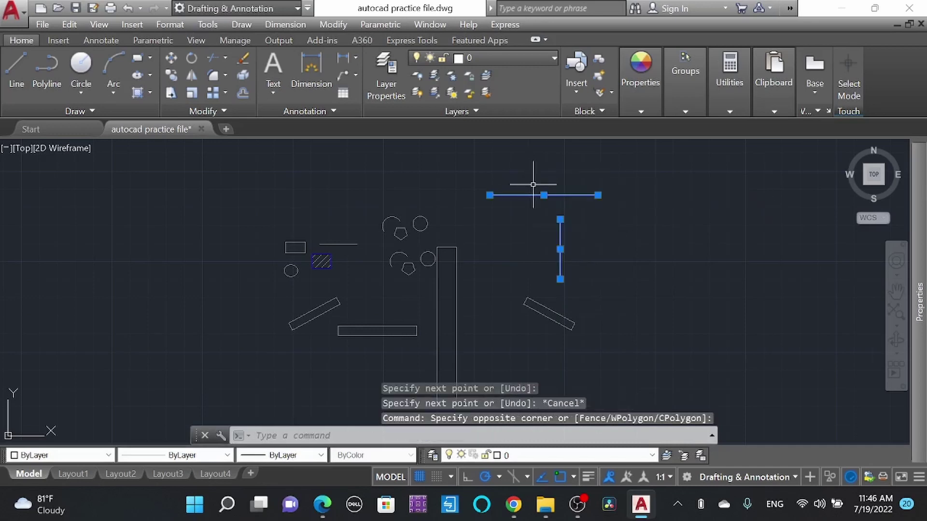
pyautogui.press('Return')
pyautogui.click(585, 237)
pyautogui.click(537, 224)
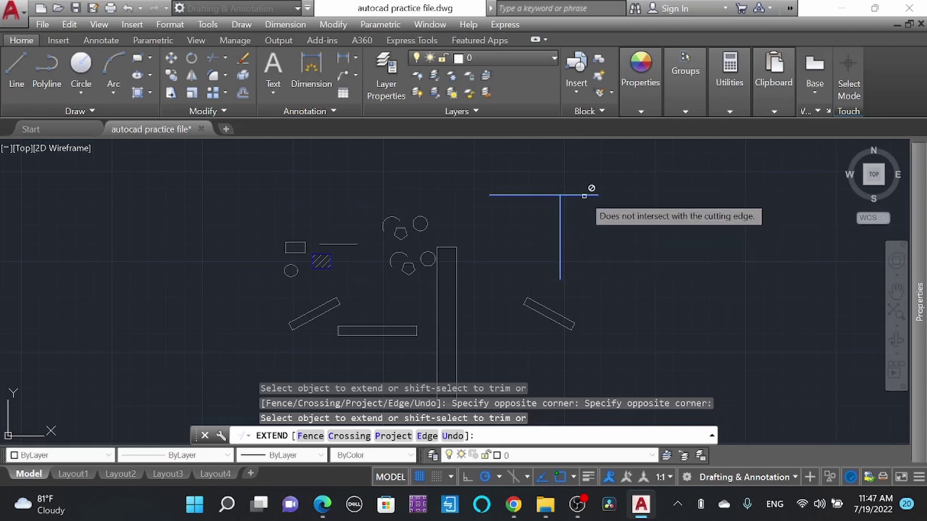
pyautogui.press('Escape')
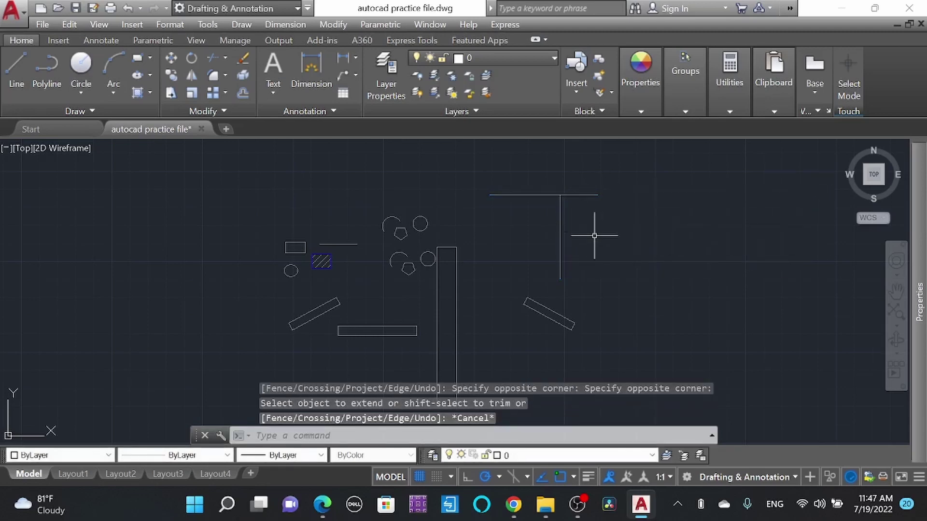
# Stretch the vertical line's upper end past the horizontal line and trim both overhanging ends to form a corner.
pyautogui.moveTo(594, 236); pyautogui.dragTo(549, 190)
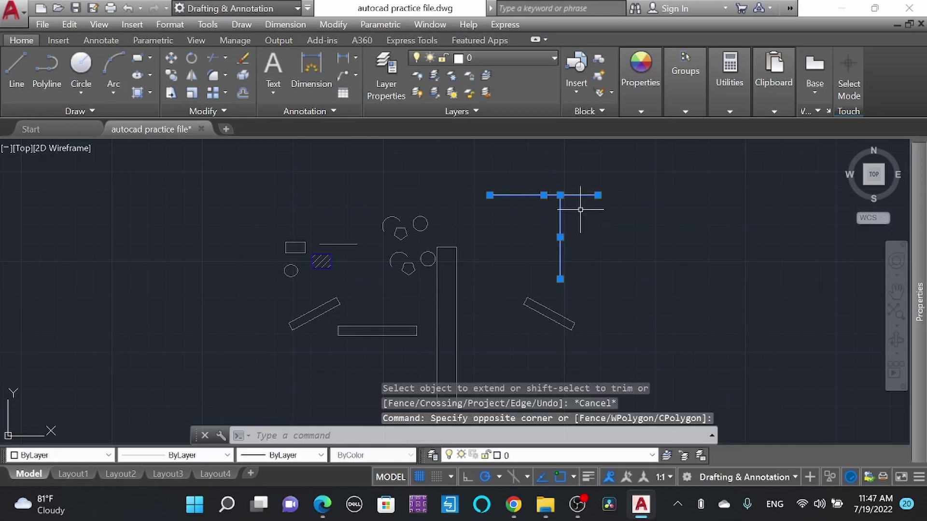
pyautogui.click(560, 195)
pyautogui.click(598, 227)
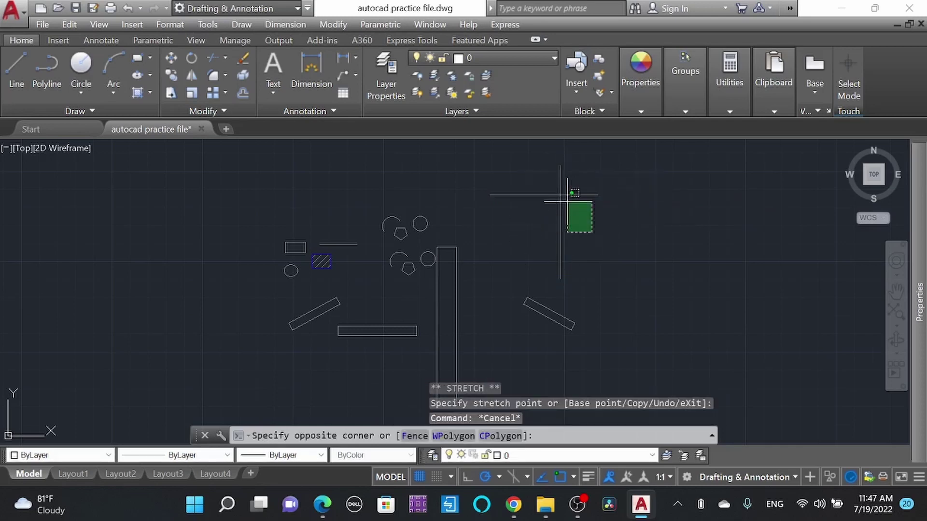
pyautogui.click(542, 177)
pyautogui.write('tr')
pyautogui.press('Return')
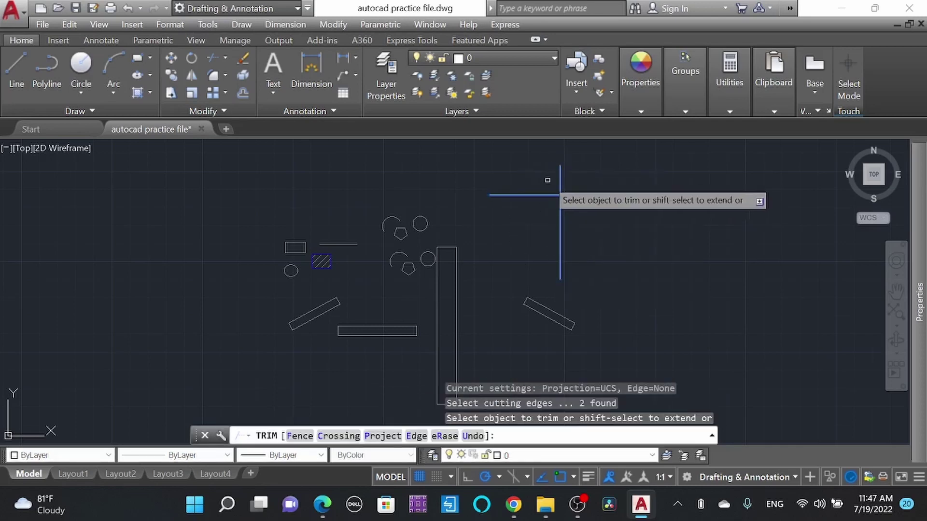
pyautogui.click(579, 195)
pyautogui.click(560, 182)
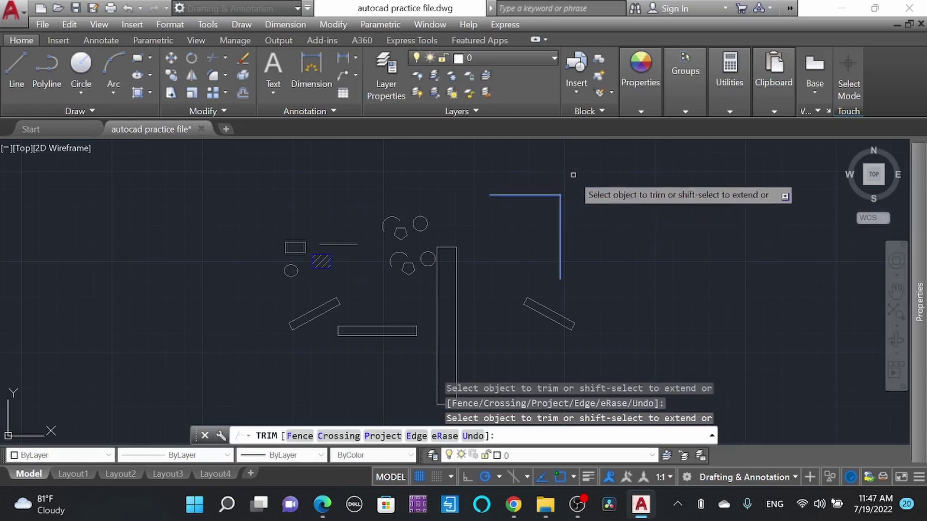
pyautogui.press('Escape')
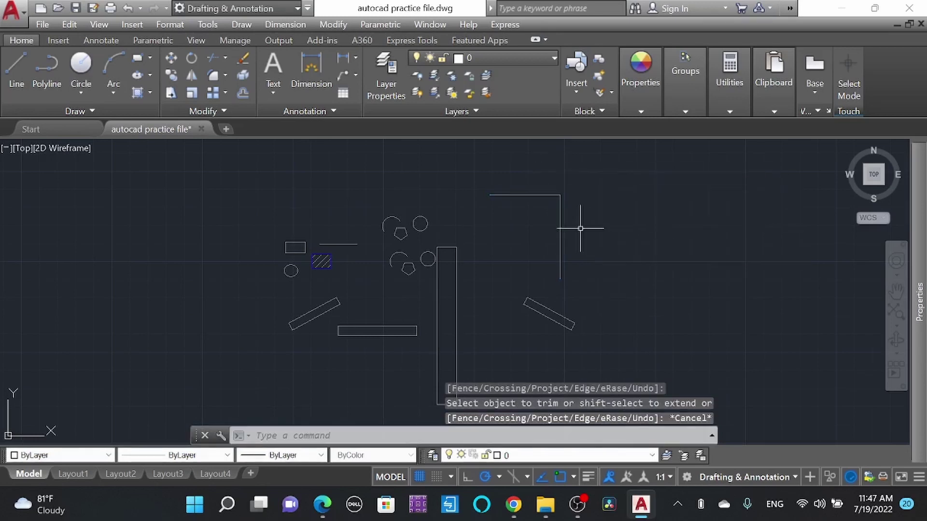
pyautogui.write('f')
pyautogui.press('Return')
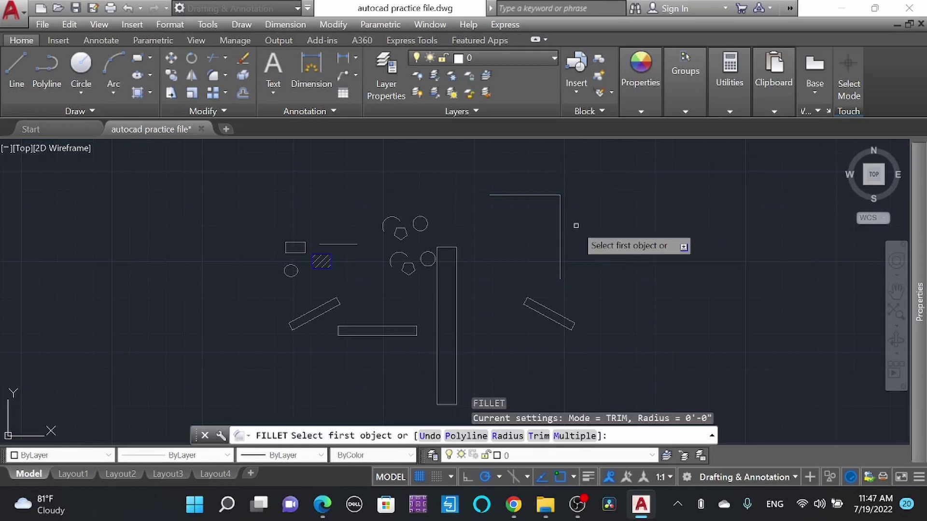
pyautogui.press('Escape')
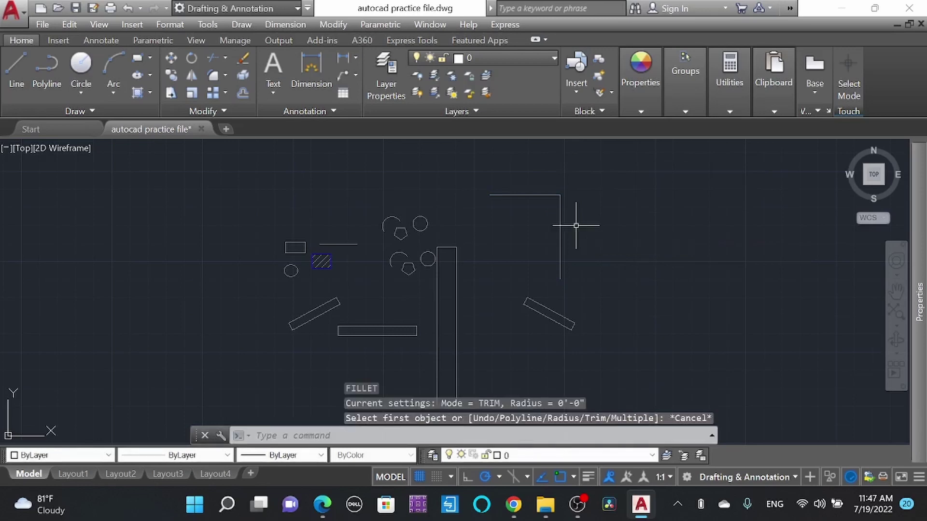
# Fillet the corner between the horizontal and vertical lines with a radius of 6 inches.
pyautogui.press('Return')
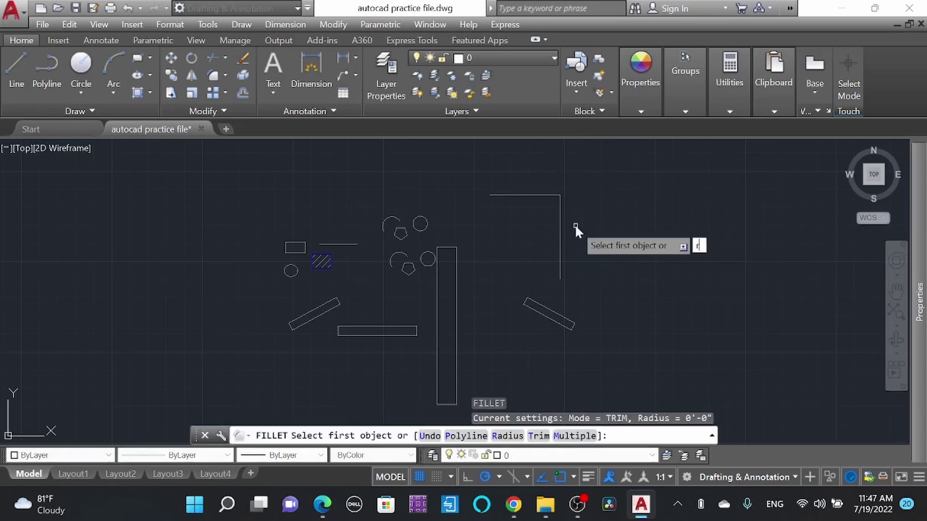
pyautogui.write('r')
pyautogui.press('Return')
pyautogui.write('6')
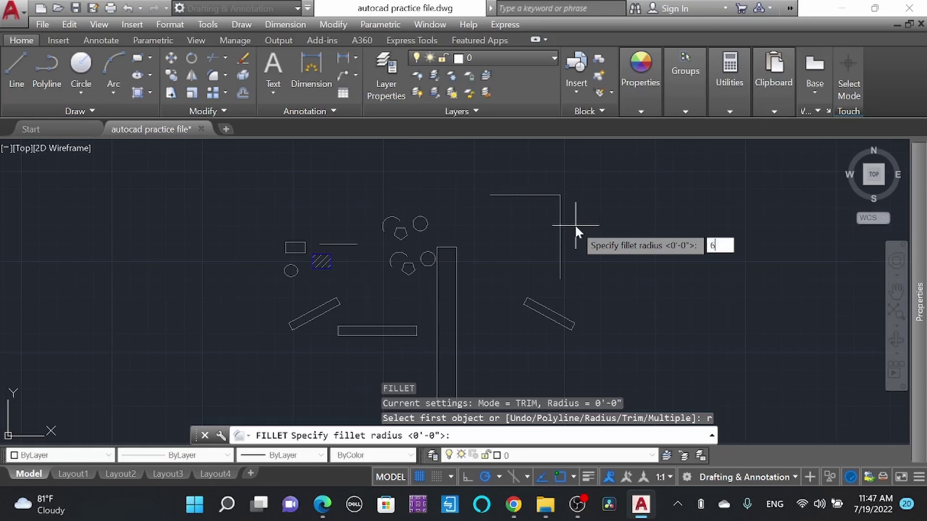
pyautogui.press('Return')
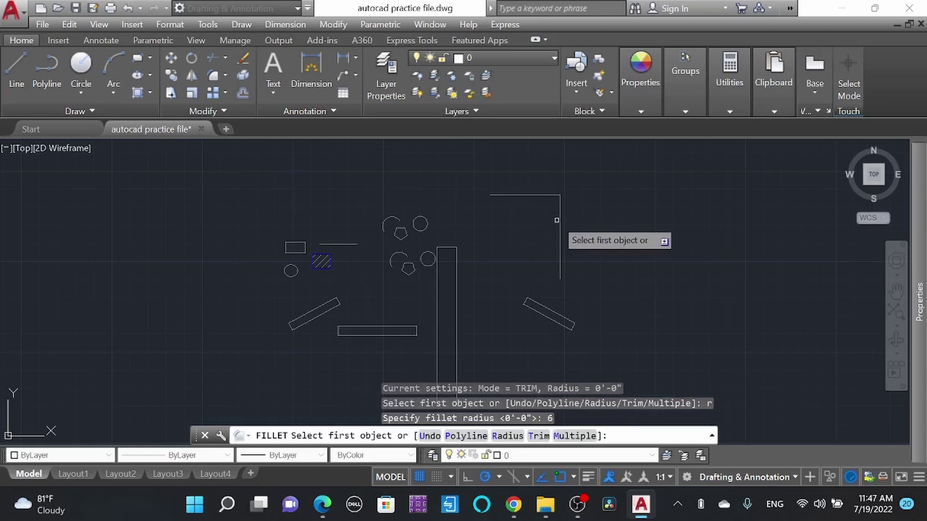
pyautogui.click(560, 218)
pyautogui.click(539, 197)
pyautogui.scroll(5, 540, 195)
pyautogui.scroll(-5, 455, 221)
pyautogui.scroll(3, 473, 214)
# Undo the corner fillet to restore the square corner.
pyautogui.hotkey('ctrl', 'z')
pyautogui.hotkey('ctrl', 'z')
pyautogui.hotkey('ctrl', 'z')
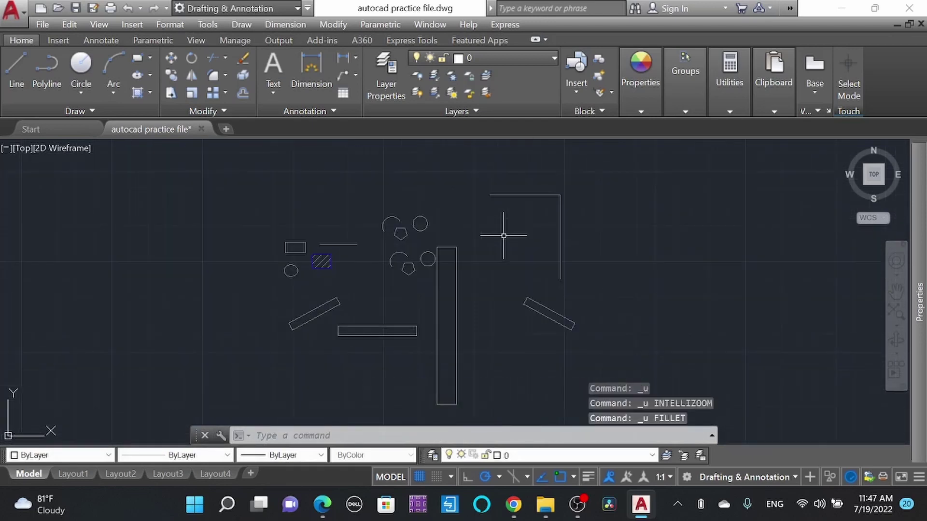
# Chamfer the corner between the vertical and horizontal lines using the current chamfer distances.
pyautogui.scroll(2, 548, 213)
pyautogui.scroll(-4, 541, 212)
pyautogui.scroll(4, 541, 219)
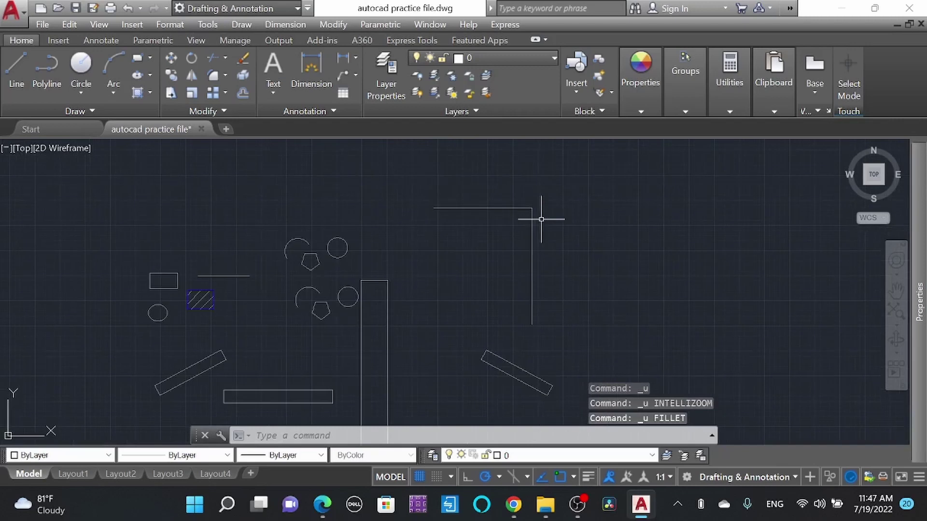
pyautogui.write('ha')
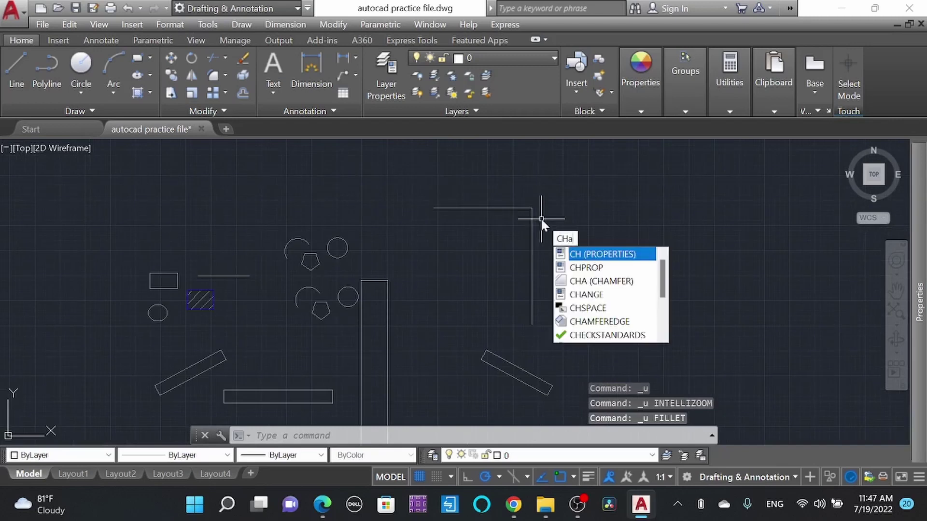
pyautogui.press('Return')
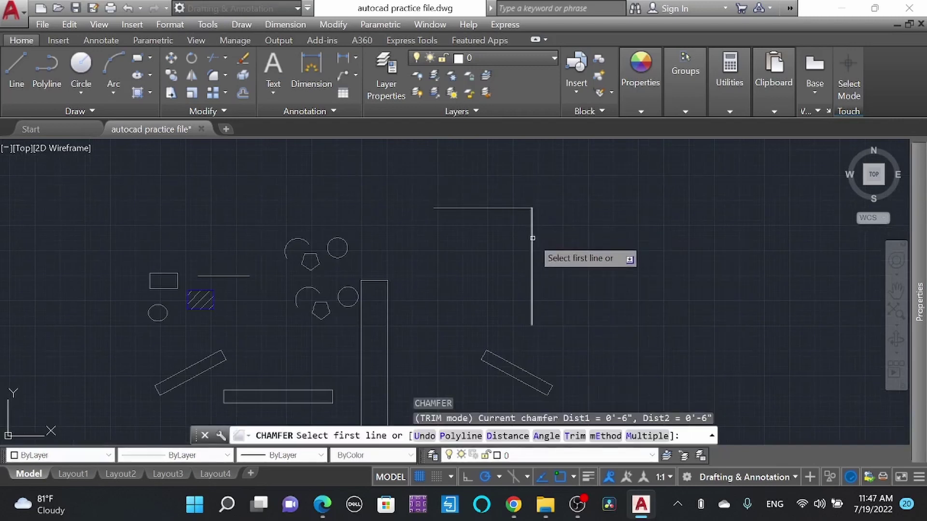
pyautogui.click(533, 247)
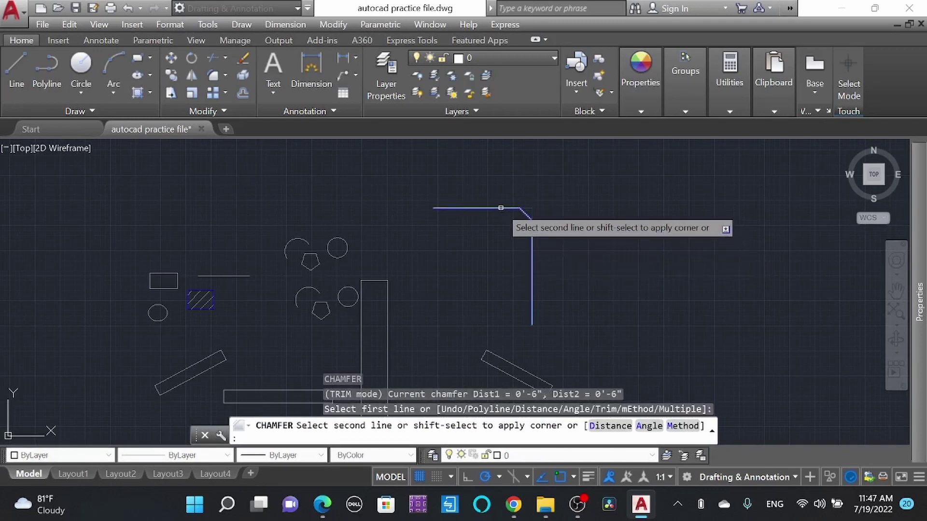
pyautogui.click(507, 209)
pyautogui.scroll(3, 524, 217)
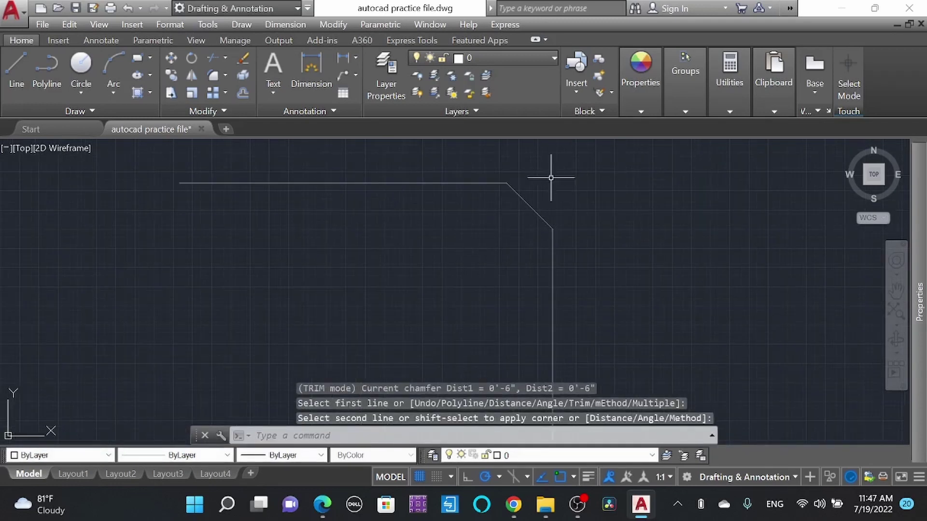
pyautogui.scroll(-3, 512, 222)
pyautogui.scroll(1, 503, 228)
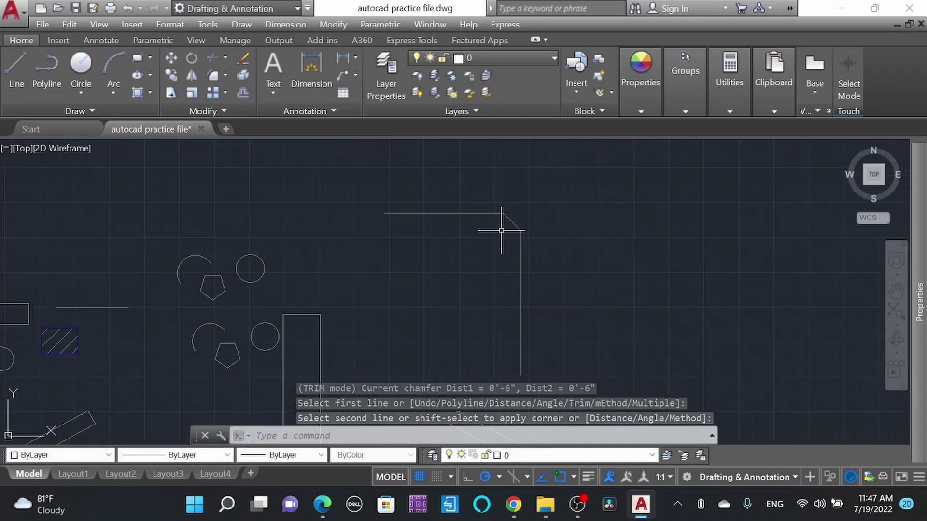
pyautogui.press('Escape')
pyautogui.click(575, 281)
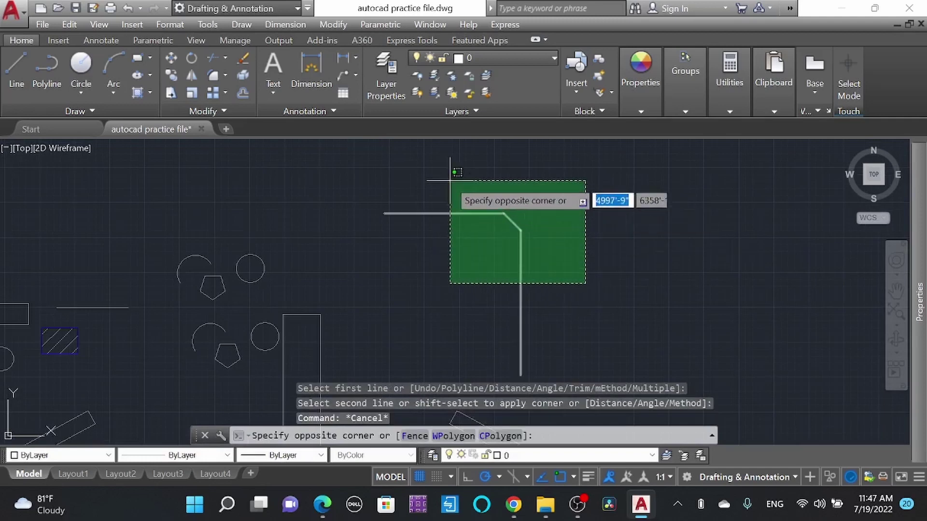
pyautogui.scroll(-3, 431, 169)
pyautogui.press('Escape')
# Convert the upper group of arc, pentagon and circle into a block named "objects".
pyautogui.scroll(3, 412, 239)
pyautogui.click(280, 233)
pyautogui.click(171, 185)
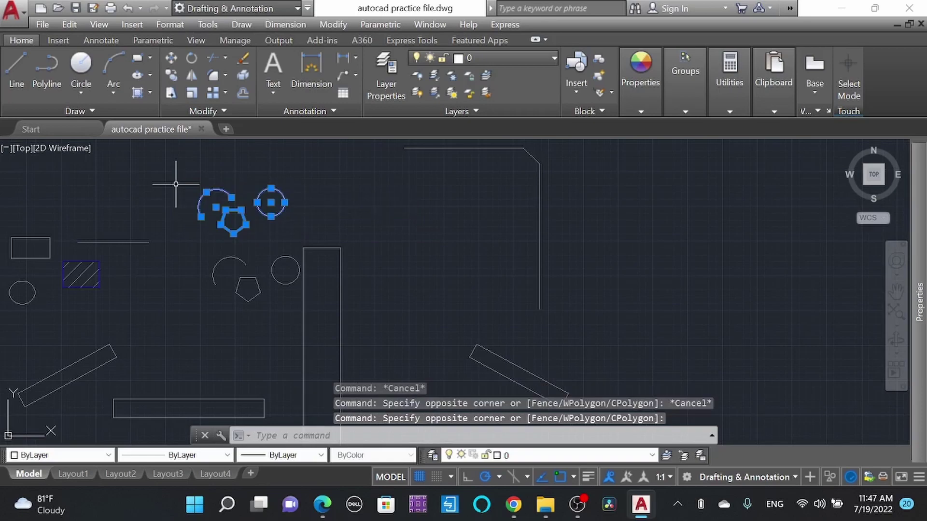
pyautogui.scroll(4, 185, 191)
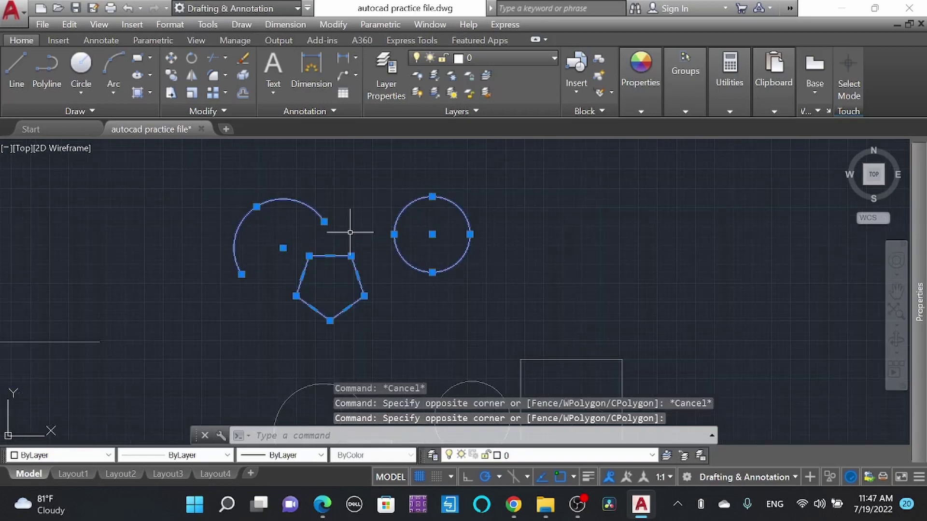
pyautogui.press('Return')
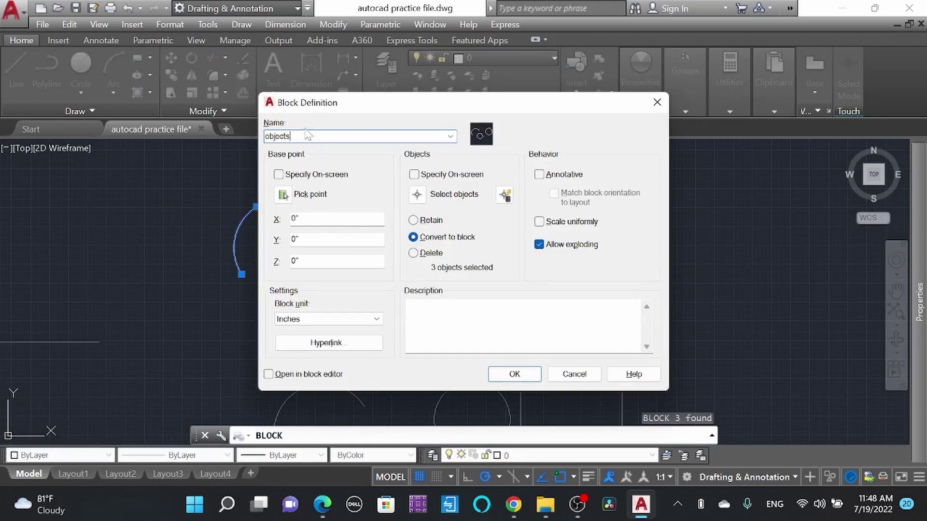
pyautogui.press('Return')
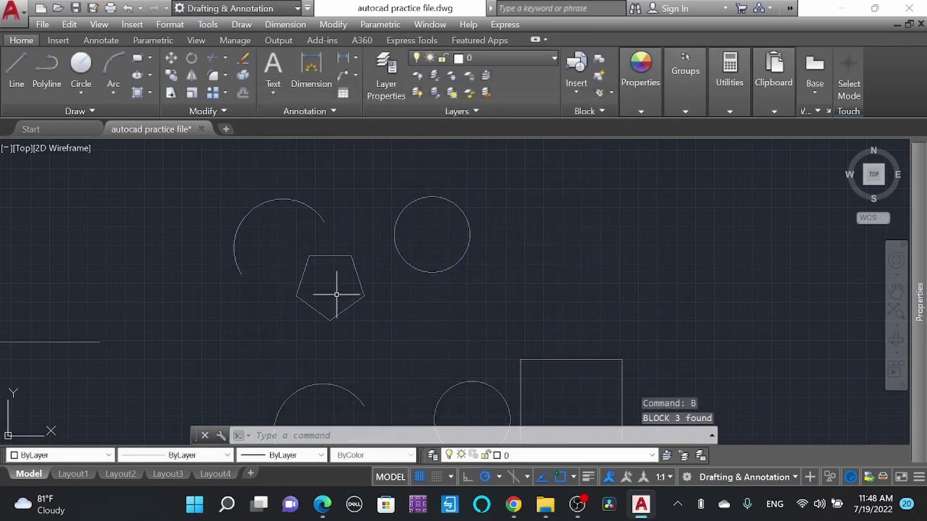
# Edit the objects block to add an overlapping copy of the pentagon up and to its right, saving the block changes.
pyautogui.doubleClick(357, 279)
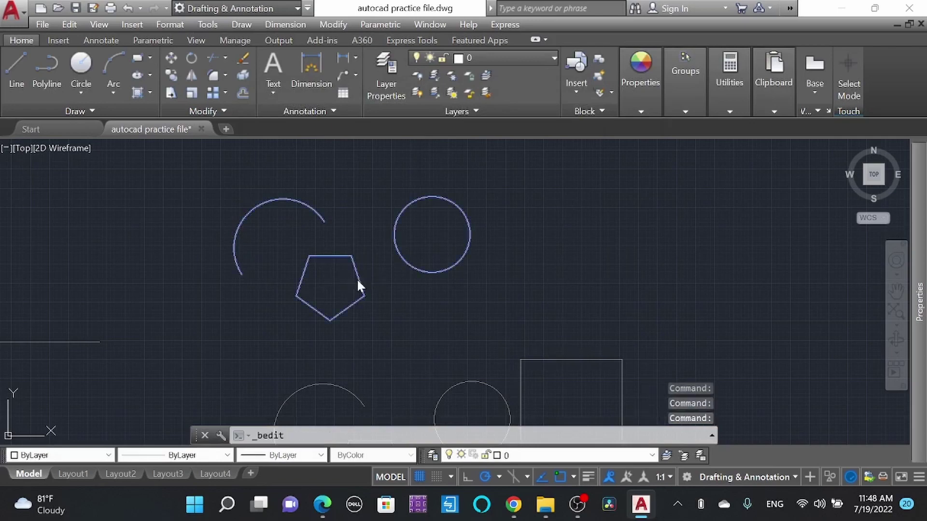
pyautogui.doubleClick(364, 201)
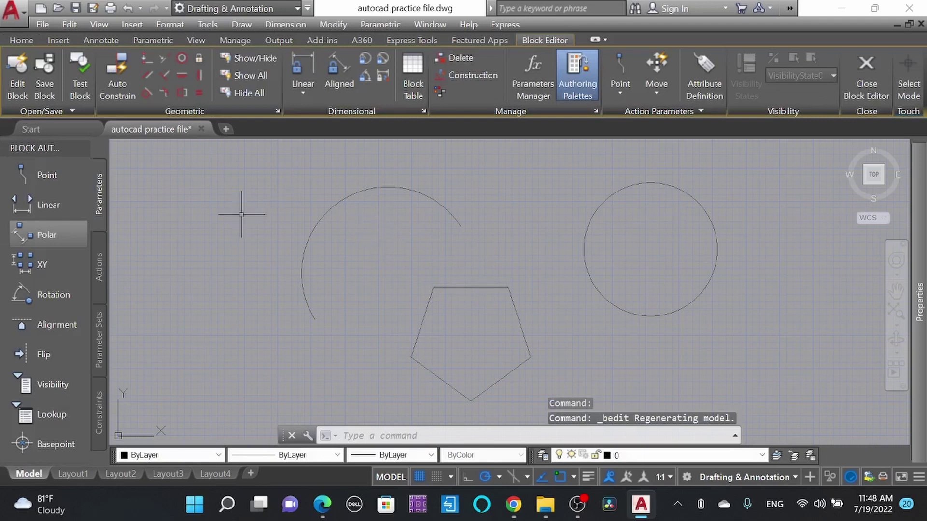
pyautogui.click(563, 334)
pyautogui.click(497, 303)
pyautogui.write('c')
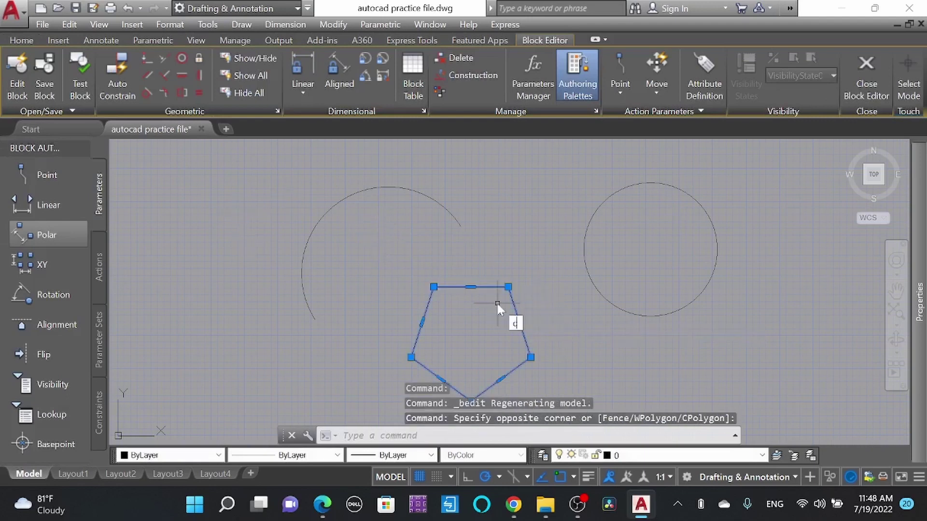
pyautogui.write('o')
pyautogui.press('Return')
pyautogui.click(506, 304)
pyautogui.click(546, 253)
pyautogui.press('Escape')
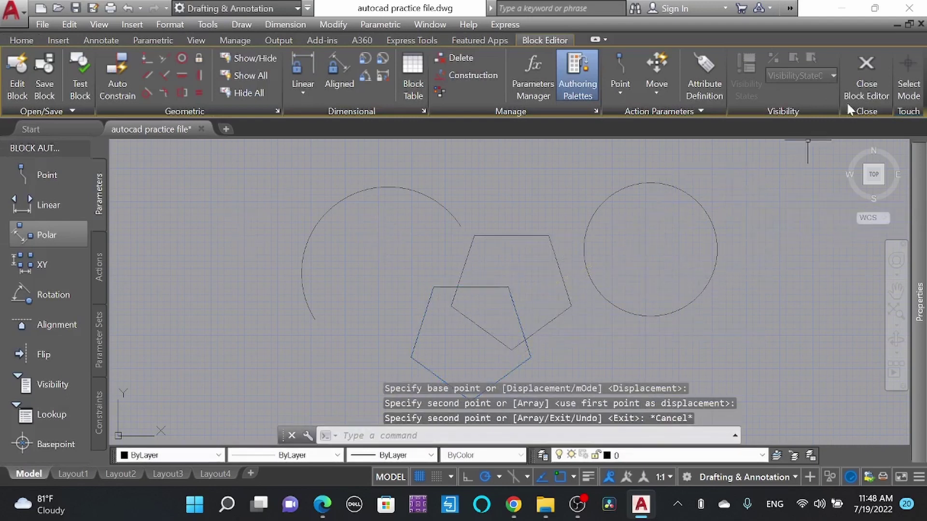
pyautogui.click(867, 78)
pyautogui.click(429, 220)
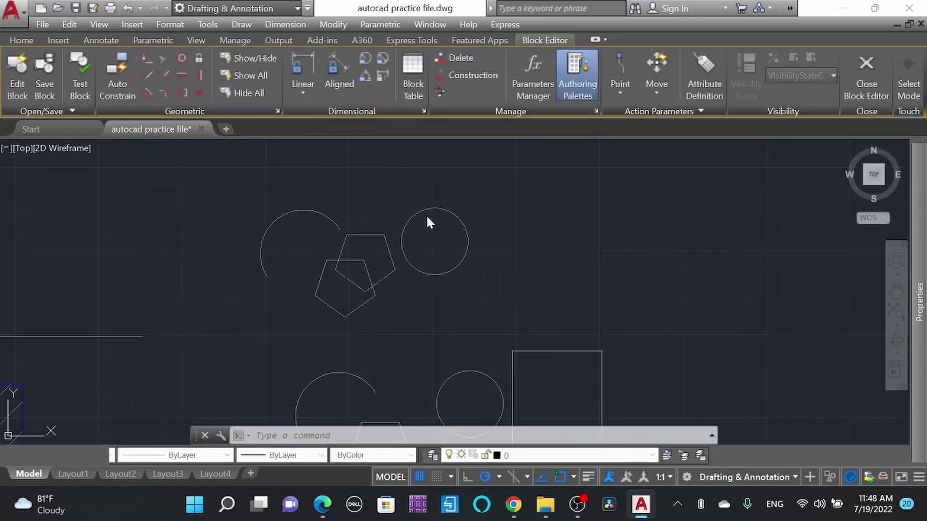
# Try exploding the edited objects block and undo the explosion.
pyautogui.click(356, 246)
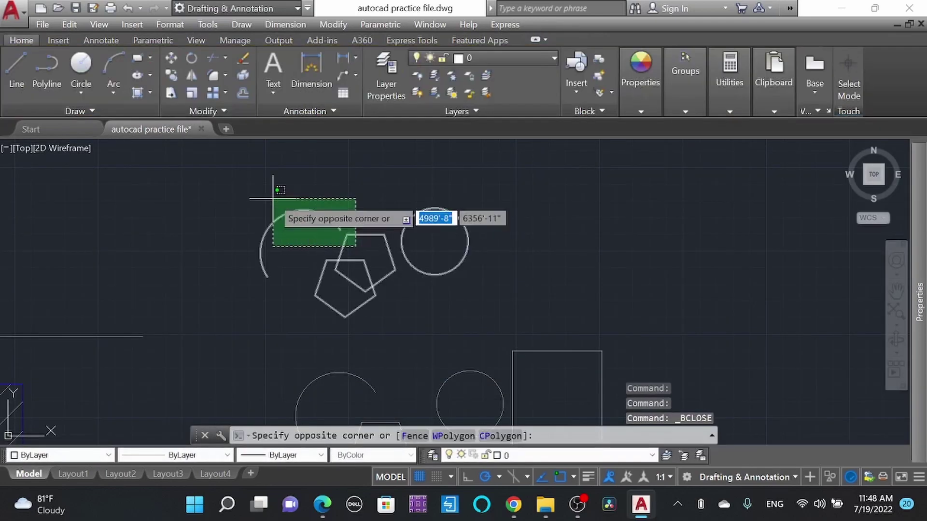
pyautogui.click(272, 198)
pyautogui.click(243, 76)
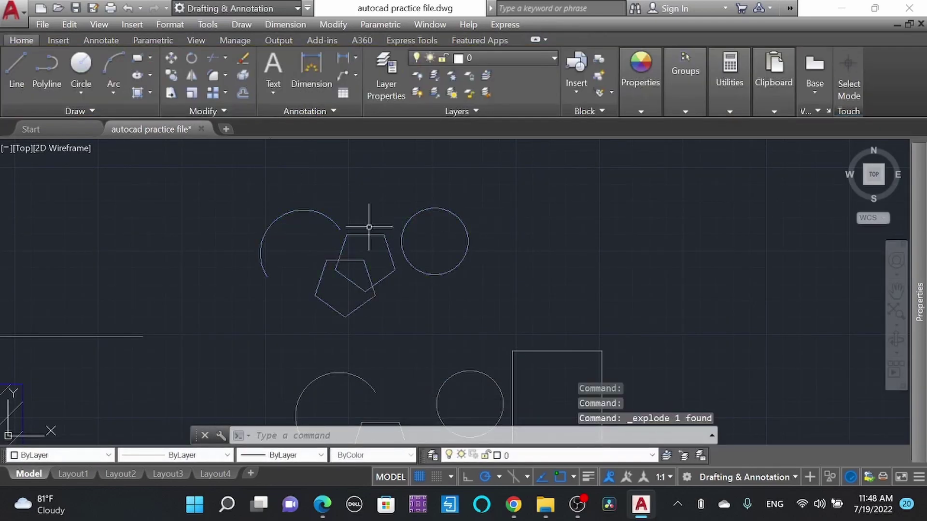
pyautogui.hotkey('ctrl', 'z')
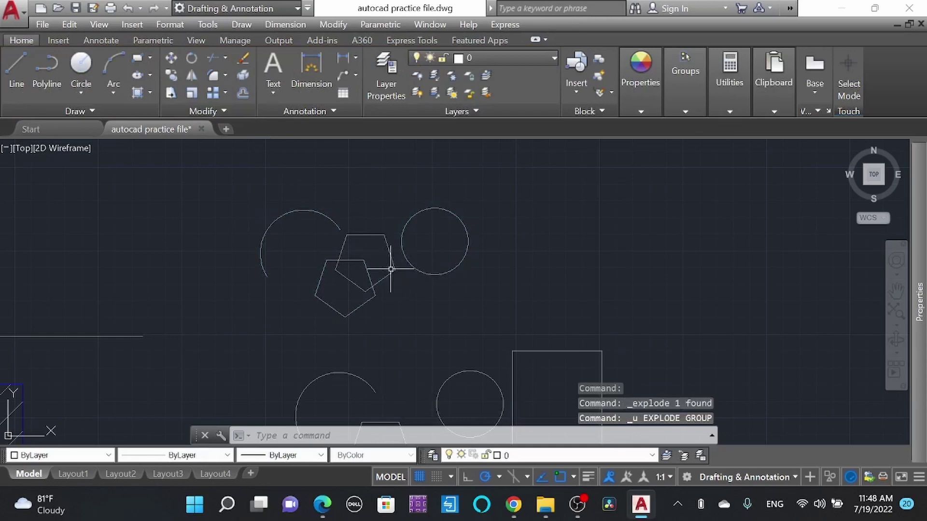
# Explode the objects block into separate shapes and test-select its overlapping pentagons.
pyautogui.click(394, 260)
pyautogui.write('x')
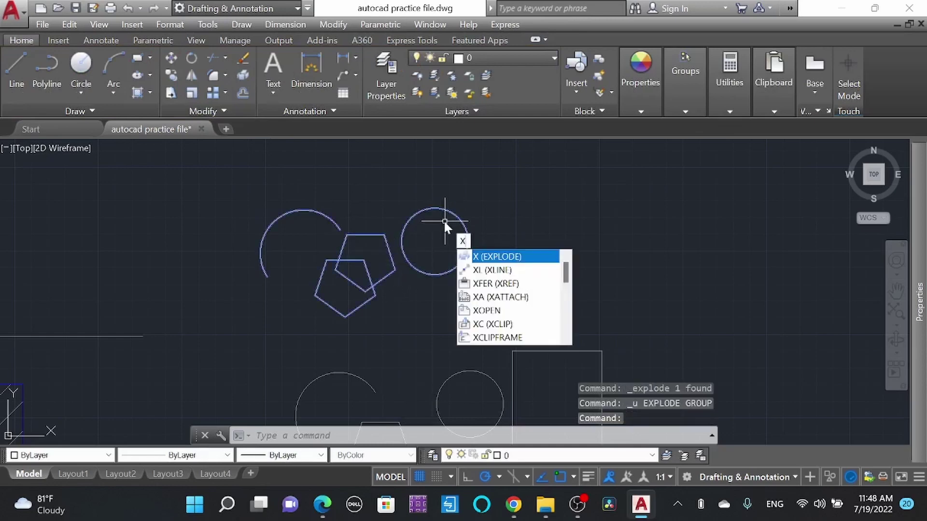
pyautogui.press('Return')
pyautogui.click(382, 311)
pyautogui.click(352, 265)
pyautogui.press('Escape')
# Draw two horizontal construction lines, one crossing the upper circle near its top and one above it.
pyautogui.scroll(-2, 373, 269)
pyautogui.scroll(2, 379, 222)
pyautogui.write('xl')
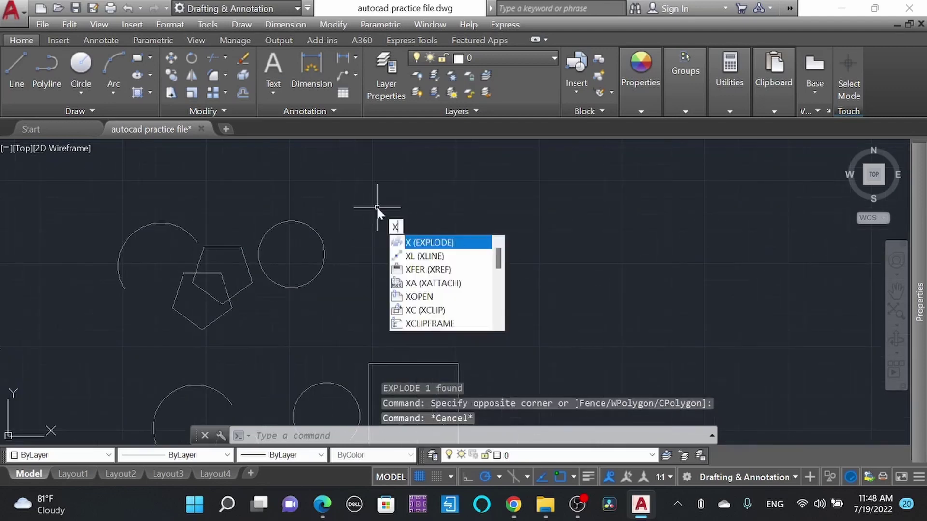
pyautogui.press('Return')
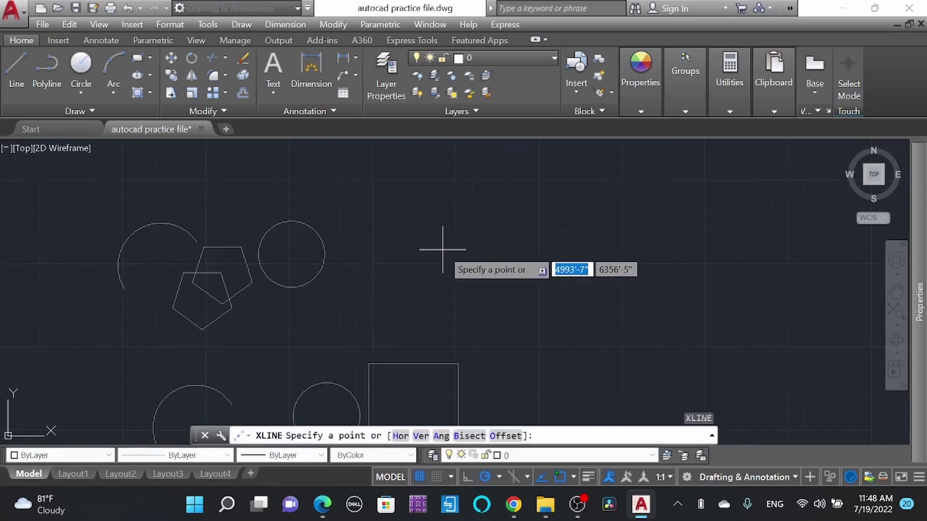
pyautogui.write('h')
pyautogui.press('Return')
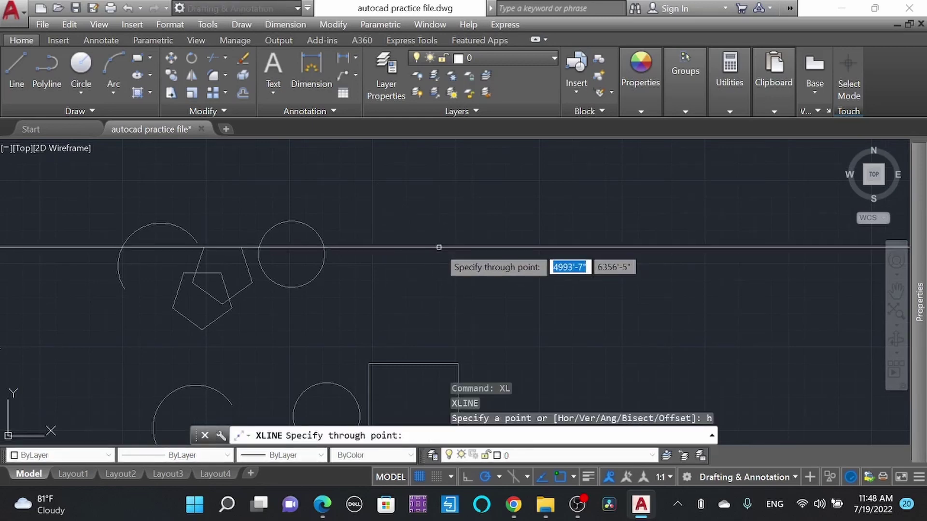
pyautogui.click(447, 232)
pyautogui.click(466, 178)
pyautogui.press('Escape')
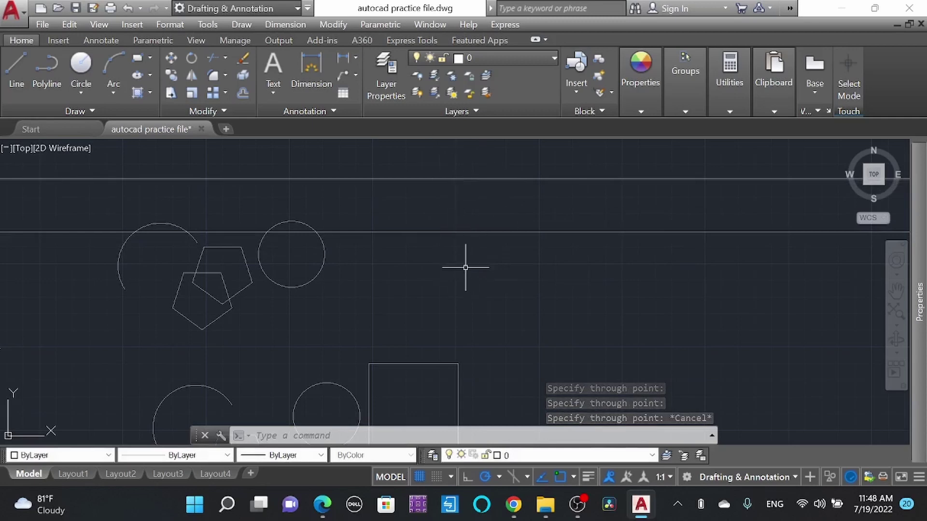
# Draw three vertical construction lines to the right of the upper circle, the first two about 8 inches apart.
pyautogui.press('Return')
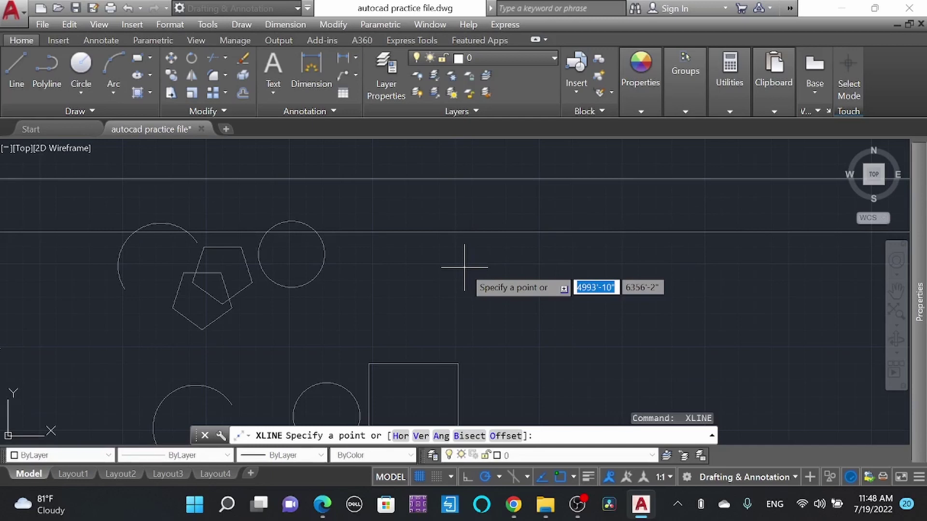
pyautogui.press('v')
pyautogui.press('Return')
pyautogui.click(473, 265)
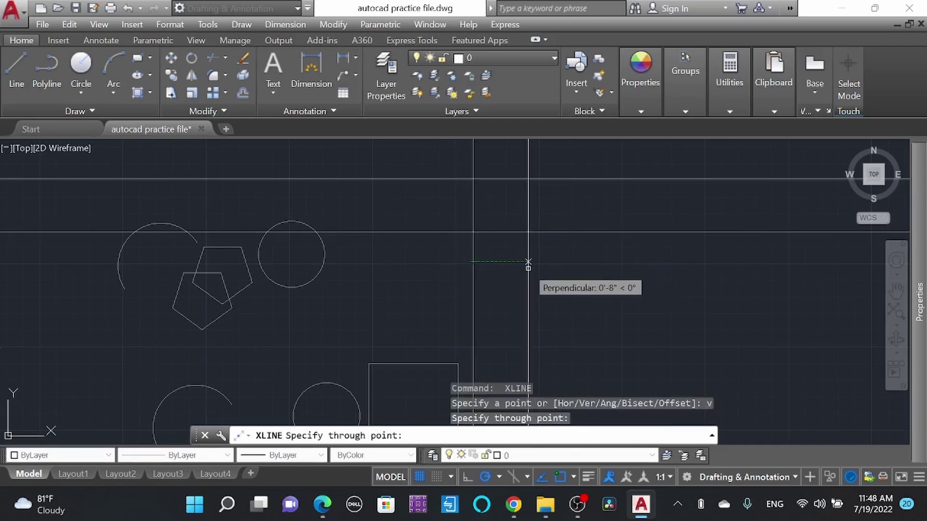
pyautogui.click(528, 259)
pyautogui.click(615, 279)
pyautogui.scroll(-3, 511, 263)
pyautogui.scroll(3, 512, 266)
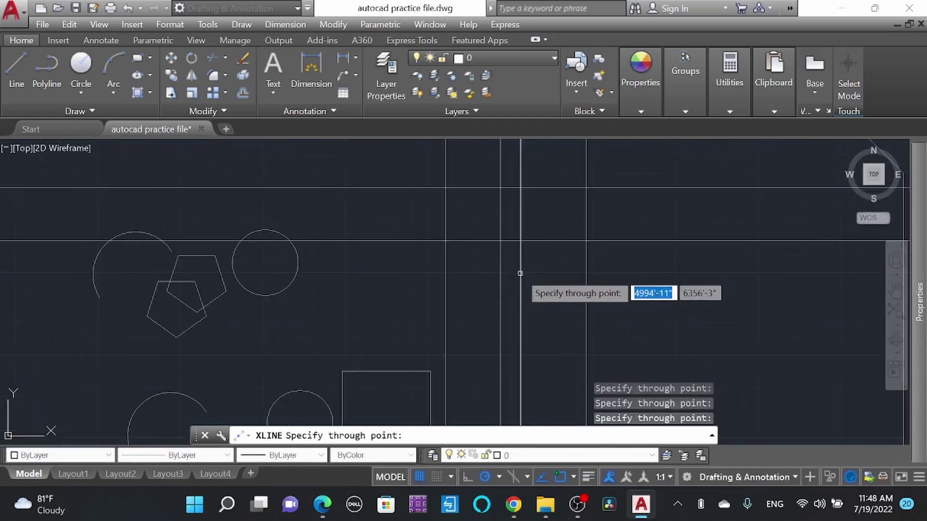
pyautogui.press('Escape')
# Erase all the horizontal and vertical construction lines.
pyautogui.click(640, 292)
pyautogui.click(357, 166)
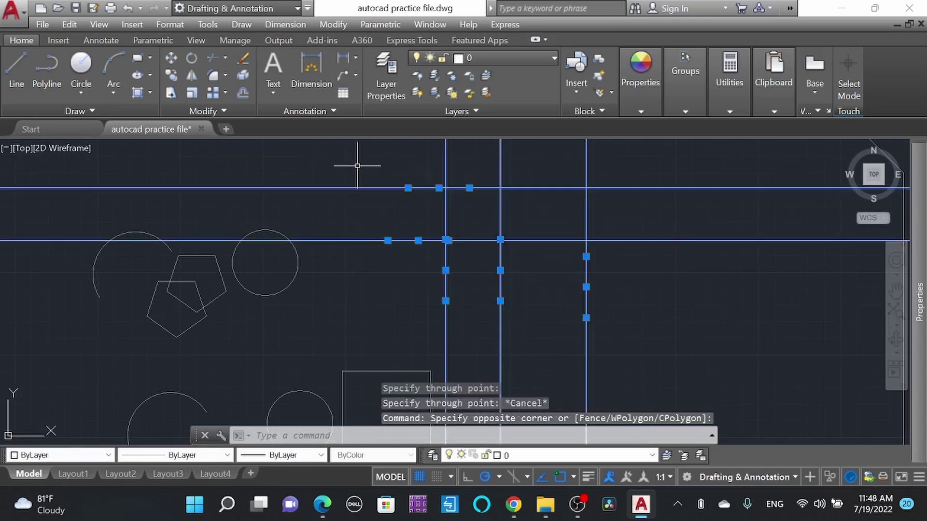
pyautogui.click(242, 58)
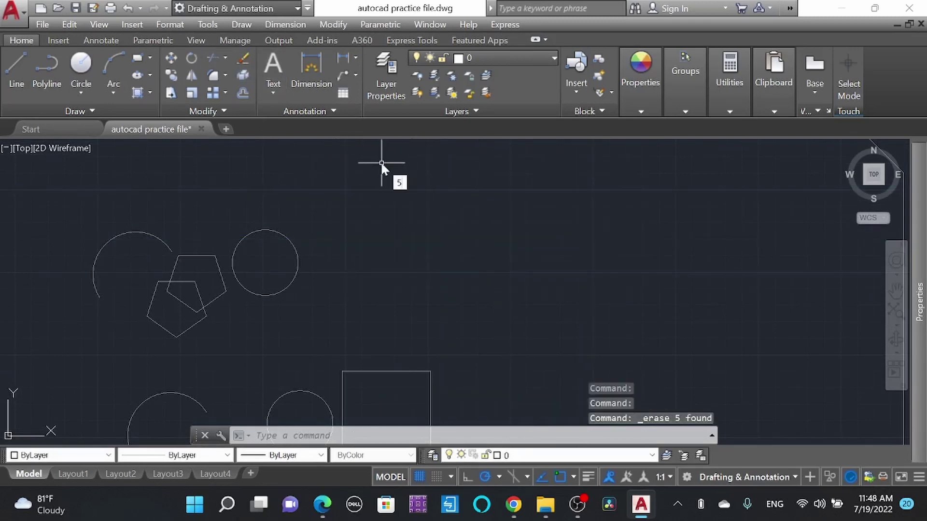
# Add multiline text reading "like share and subscribe to civil engineering tips" in the empty area right of the upper circle.
pyautogui.write('mt')
pyautogui.press('Return')
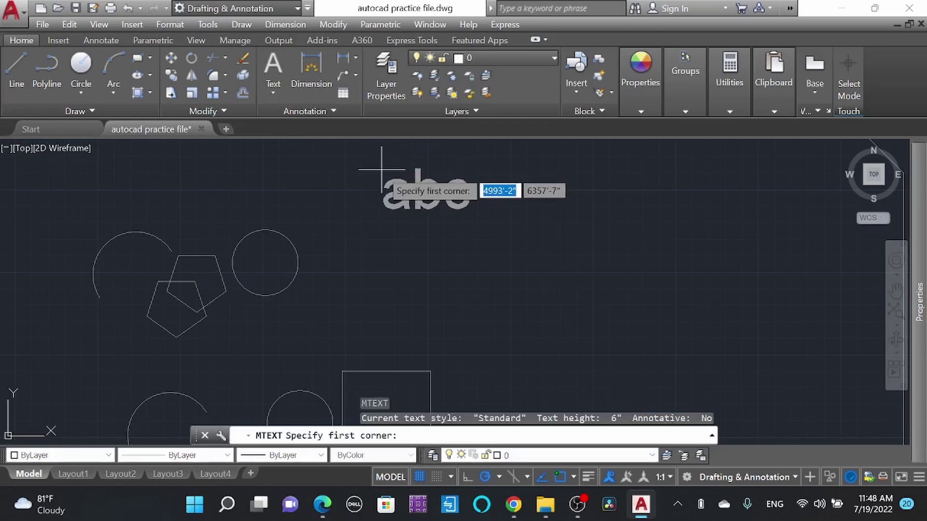
pyautogui.click(387, 189)
pyautogui.click(389, 225)
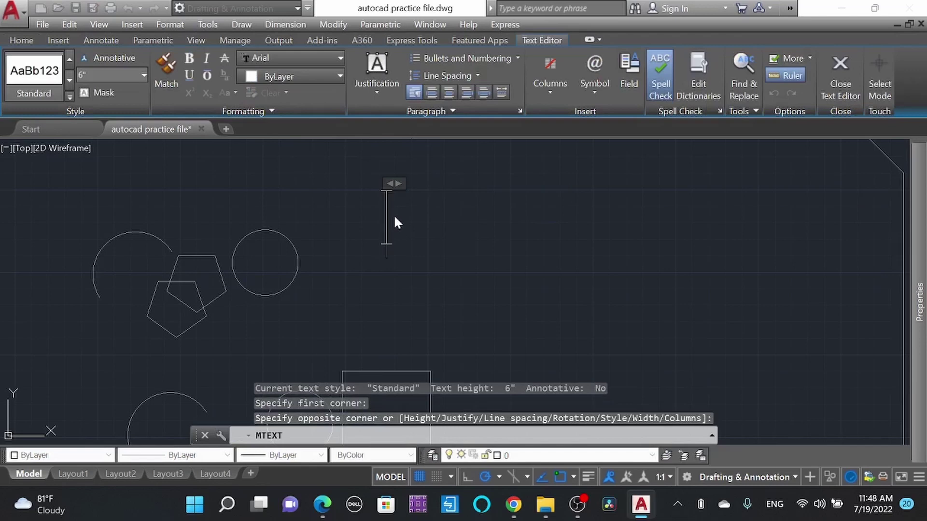
pyautogui.write('foow')
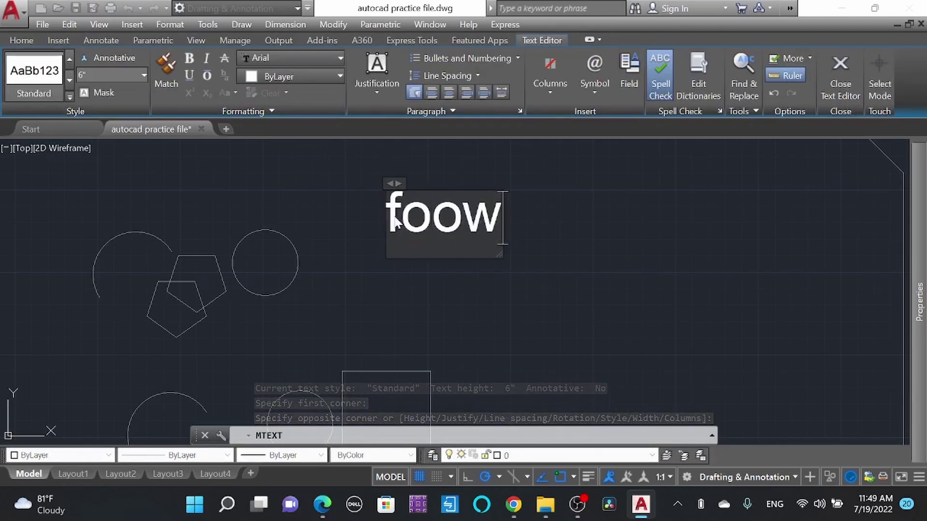
pyautogui.press('BackSpace')
pyautogui.press('BackSpace')
pyautogui.press('BackSpace')
pyautogui.press('BackSpace')
pyautogui.write('like sh')
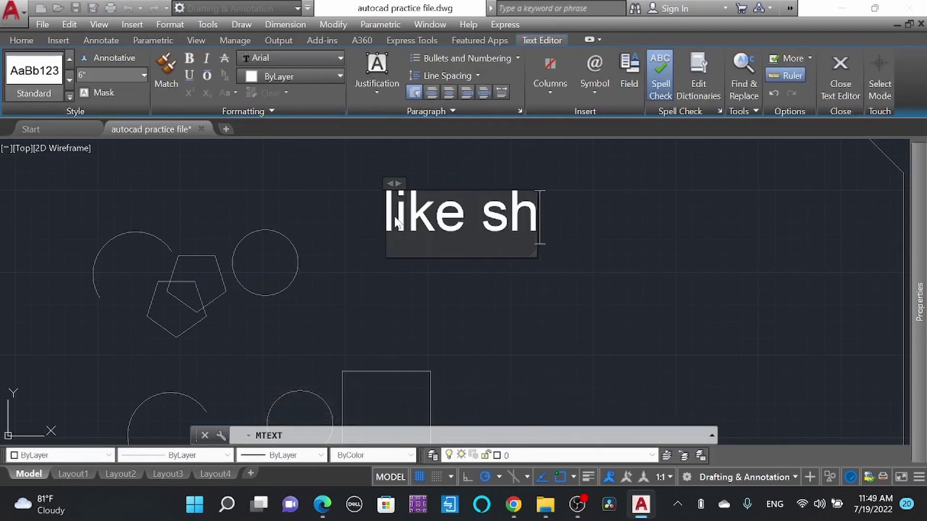
pyautogui.write('are and subs')
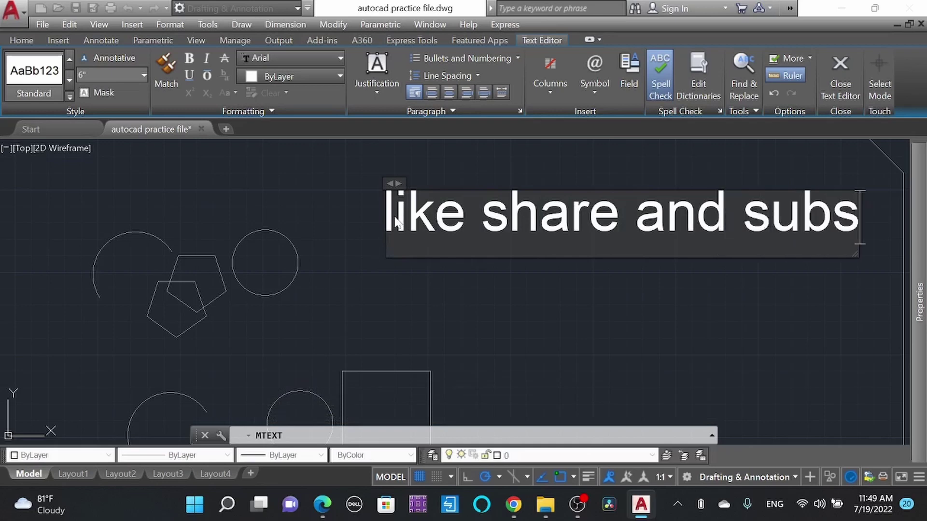
pyautogui.write('cribe to ')
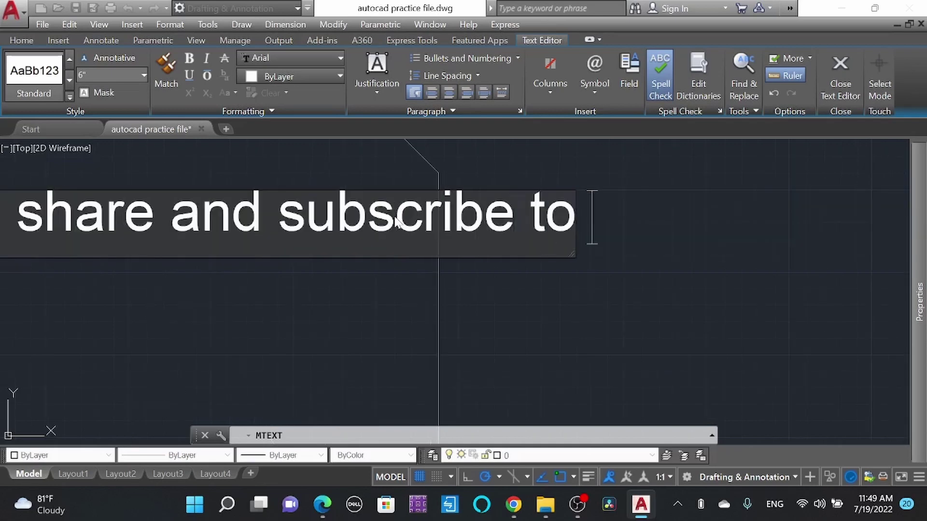
pyautogui.write('civil engin')
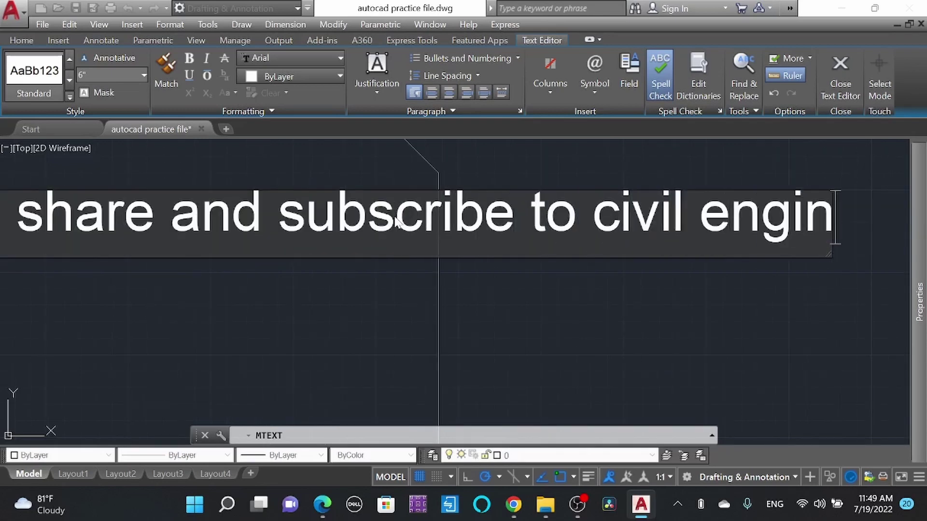
pyautogui.write('eering tips')
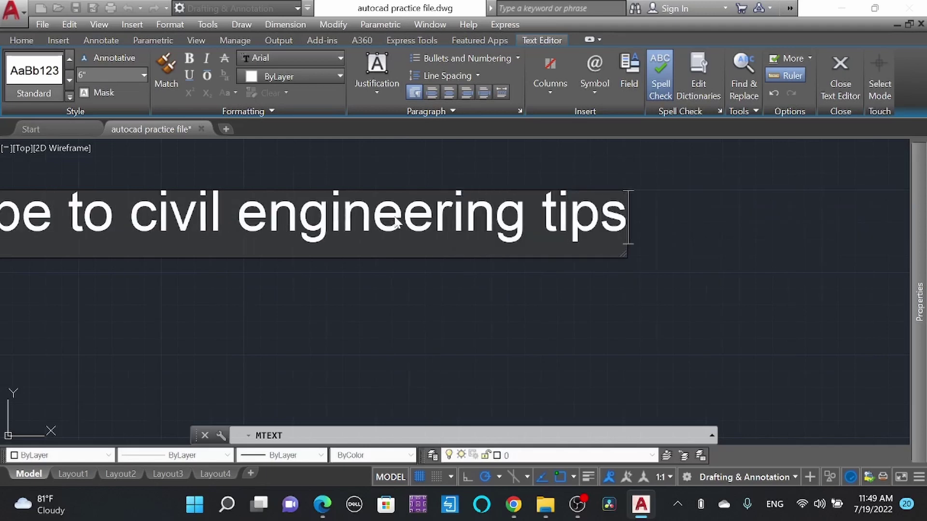
pyautogui.press('Return')
pyautogui.click(535, 361)
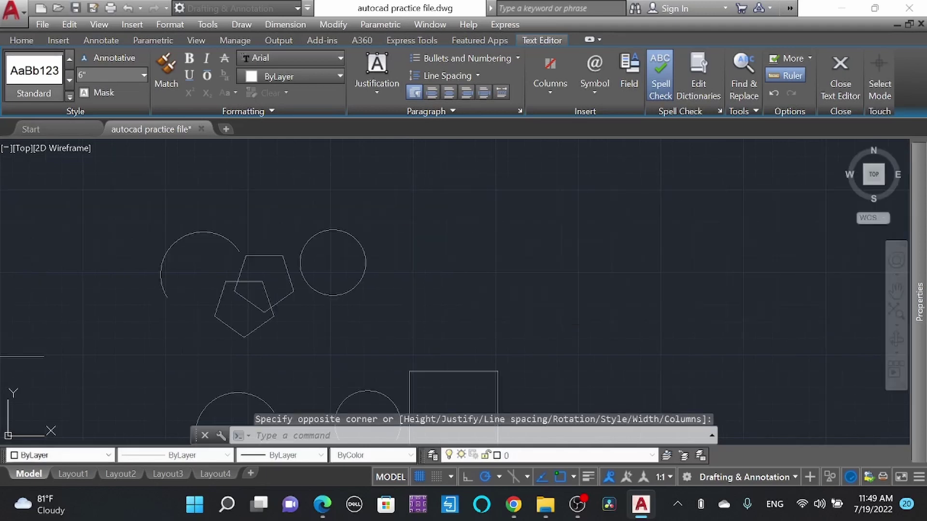
# Place single-line text reading "single line text" below the multiline text, 6 inches high and rotated 270° to run vertically downward.
pyautogui.scroll(-4, 419, 275)
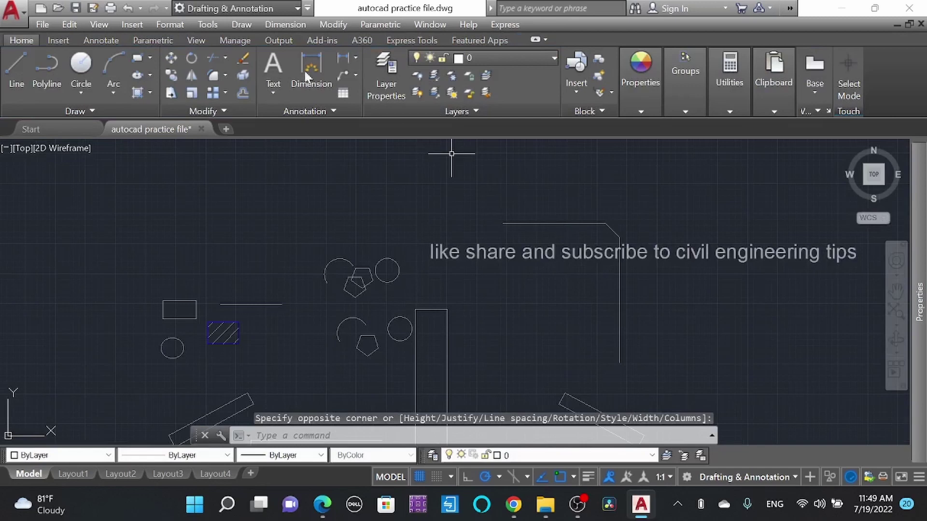
pyautogui.click(272, 90)
pyautogui.click(265, 146)
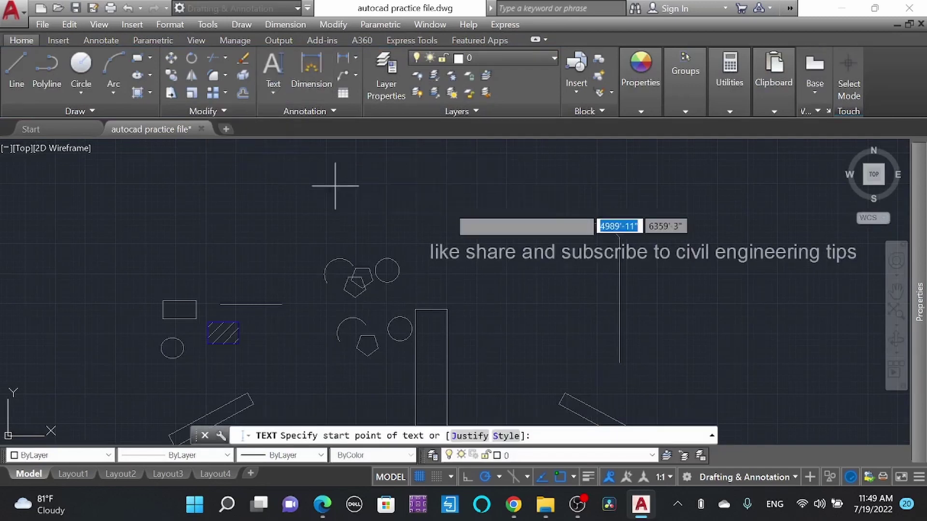
pyautogui.click(485, 292)
pyautogui.press('Return')
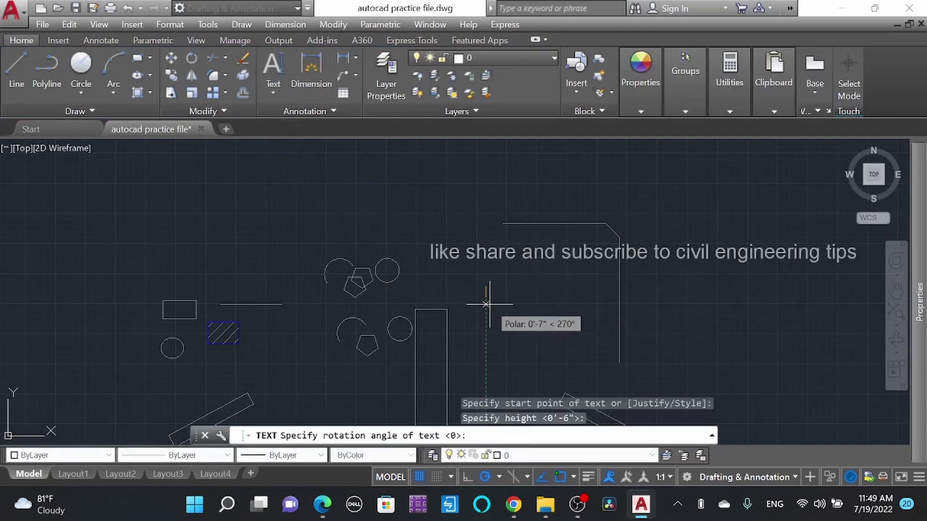
pyautogui.press('Return')
pyautogui.write('singl')
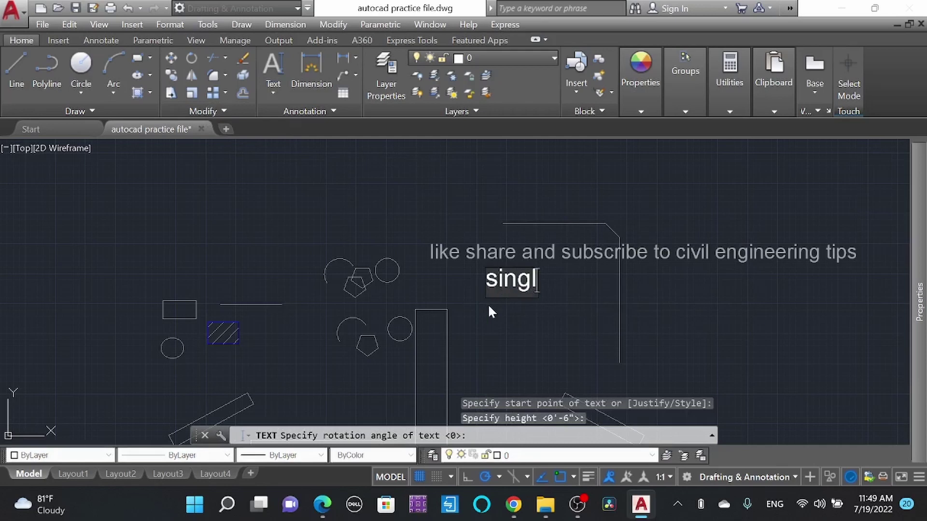
pyautogui.write('e line text')
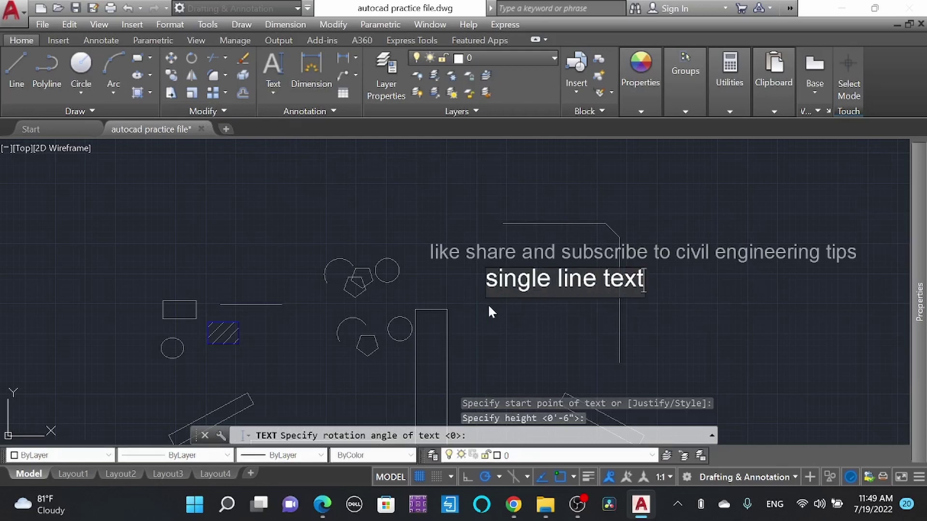
pyautogui.click(741, 335)
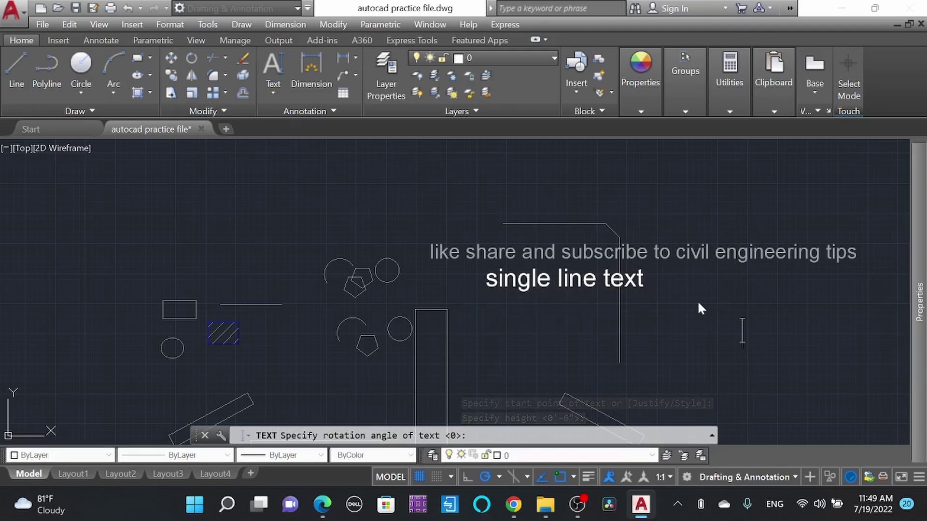
pyautogui.press('Escape')
pyautogui.scroll(-3, 499, 230)
pyautogui.scroll(3, 506, 314)
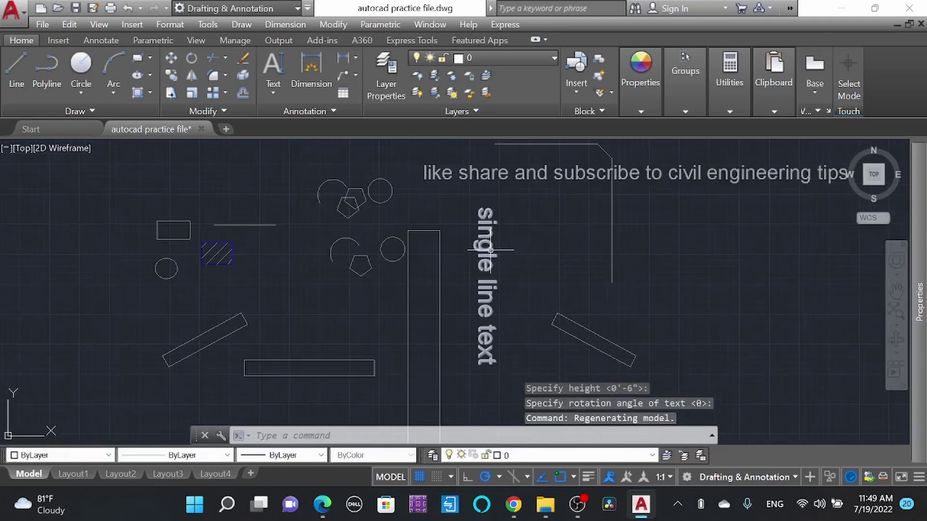
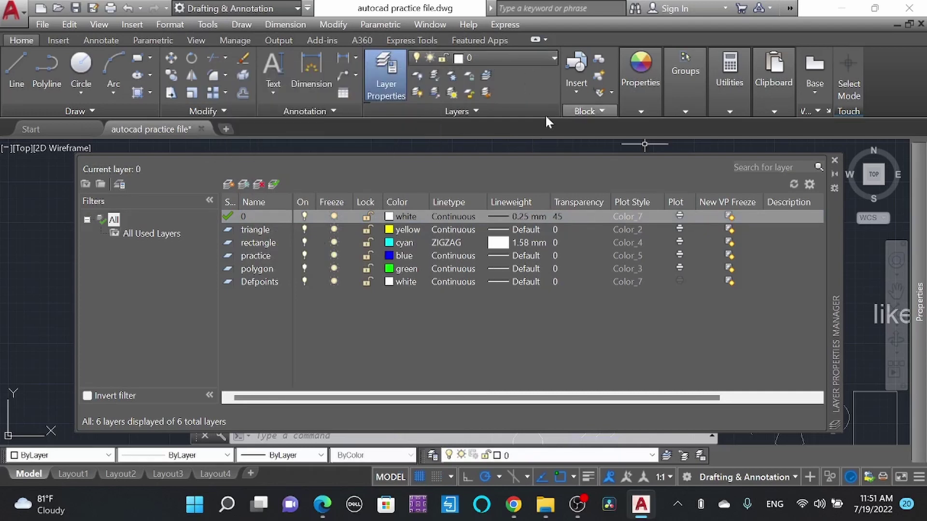
# Close the Layer Properties Manager and draw three small rectangles with a larger rectangle around them, to the right of the table.
pyautogui.click(835, 160)
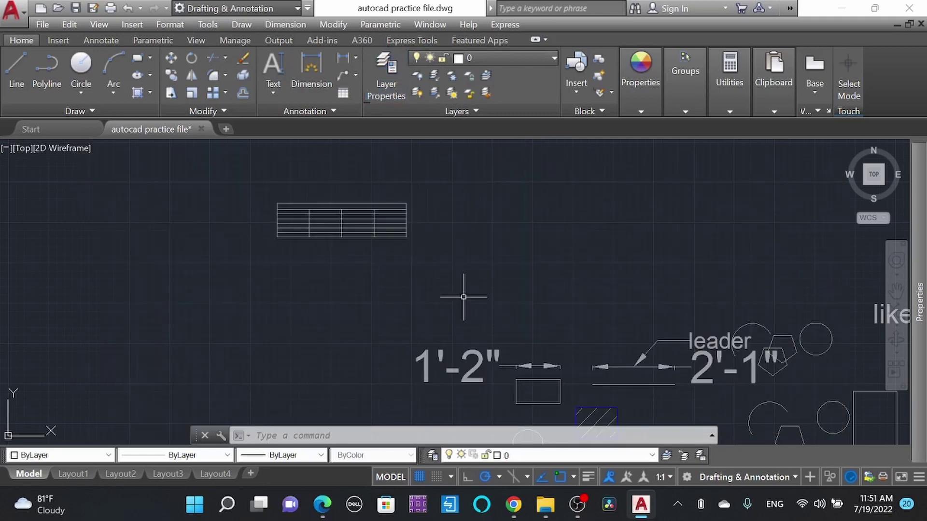
pyautogui.scroll(-3, 460, 260)
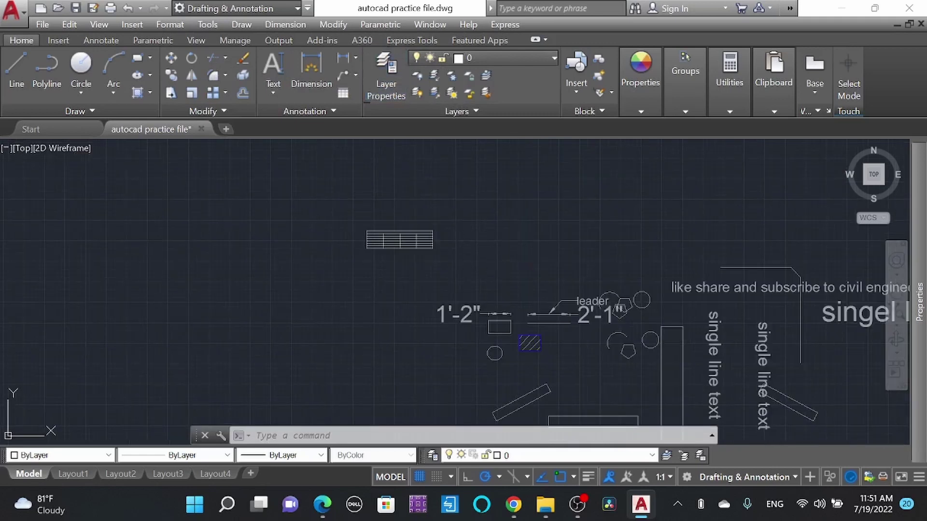
pyautogui.press('Return')
pyautogui.click(493, 209)
pyautogui.click(520, 239)
pyautogui.click(549, 227)
pyautogui.click(533, 210)
pyautogui.press('Return')
pyautogui.click(551, 195)
pyautogui.click(573, 233)
pyautogui.press('Return')
pyautogui.click(595, 199)
pyautogui.click(616, 233)
pyautogui.press('Return')
pyautogui.click(645, 249)
pyautogui.click(480, 185)
pyautogui.press('Escape')
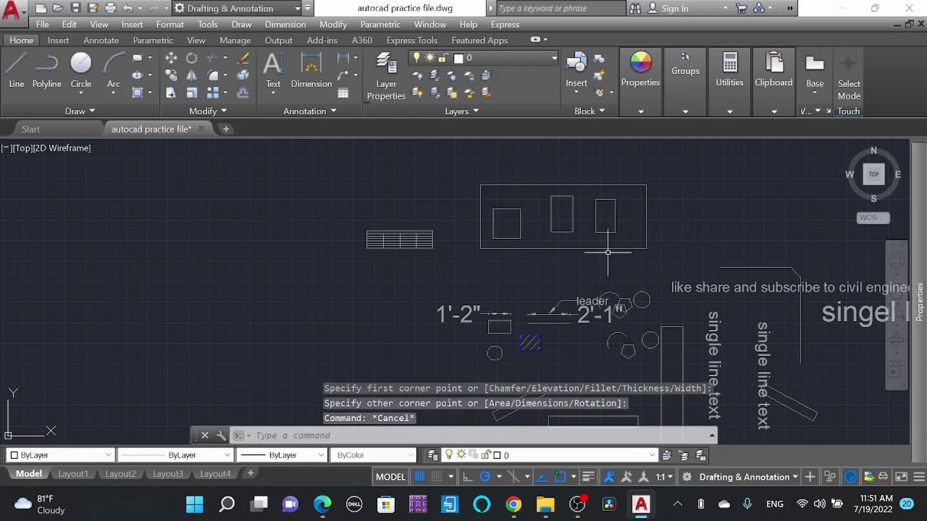
pyautogui.press('Escape')
# Group the large rectangle and the three small rectangles inside it.
pyautogui.click(669, 260)
pyautogui.click(477, 171)
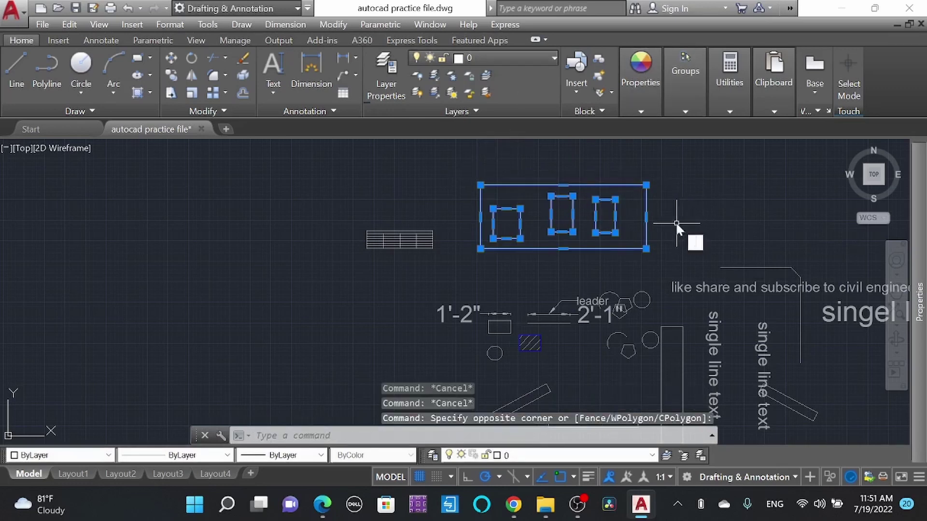
pyautogui.write('G')
pyautogui.press('Return')
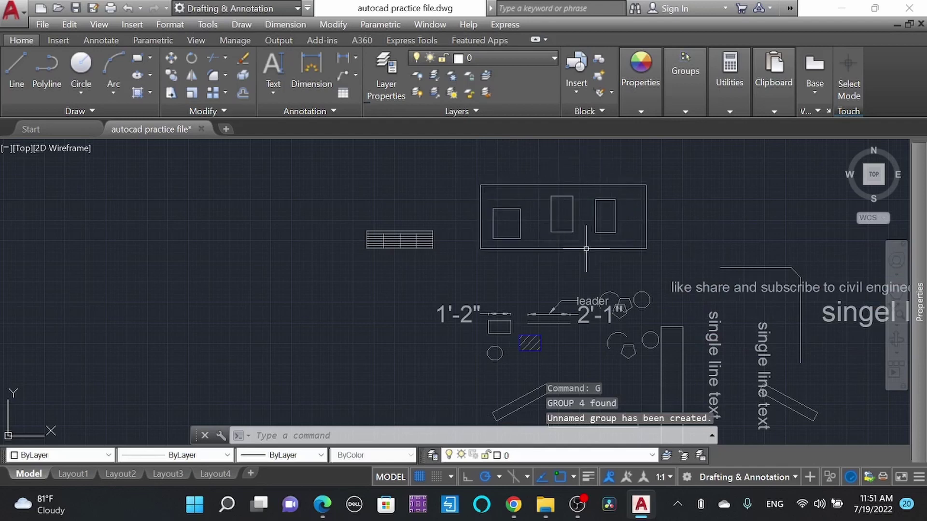
# Ungroup the four grouped rectangles.
pyautogui.click(533, 190)
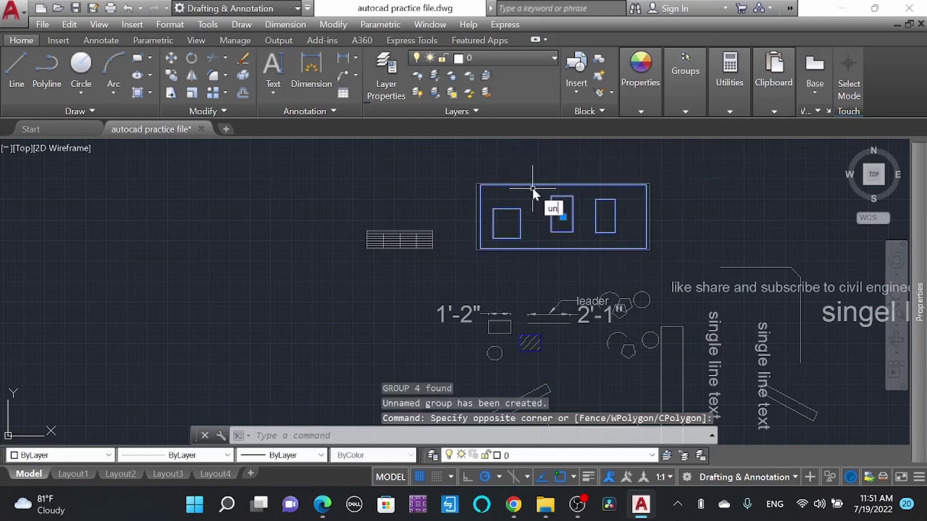
pyautogui.write('un')
pyautogui.click(583, 253)
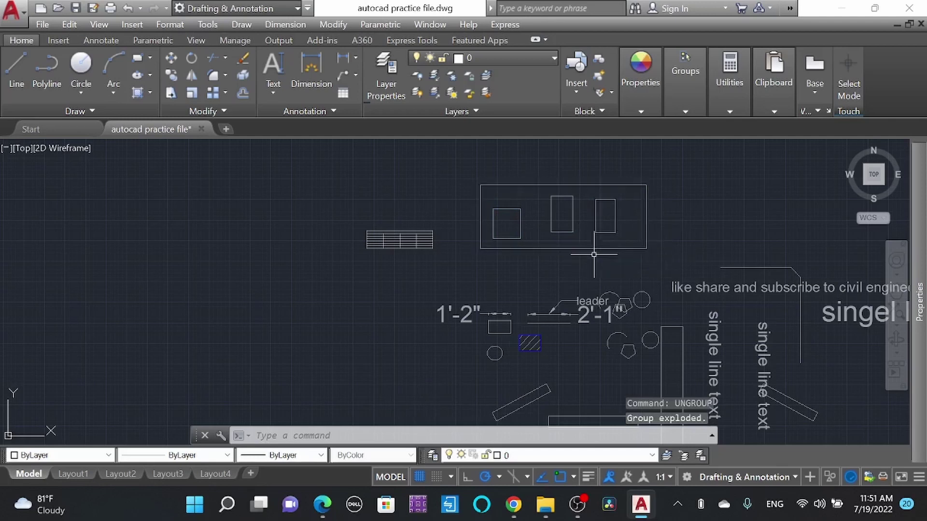
# Bring up the QuickCalc calculator to view its basic and units conversion sections, and close it.
pyautogui.write('cal')
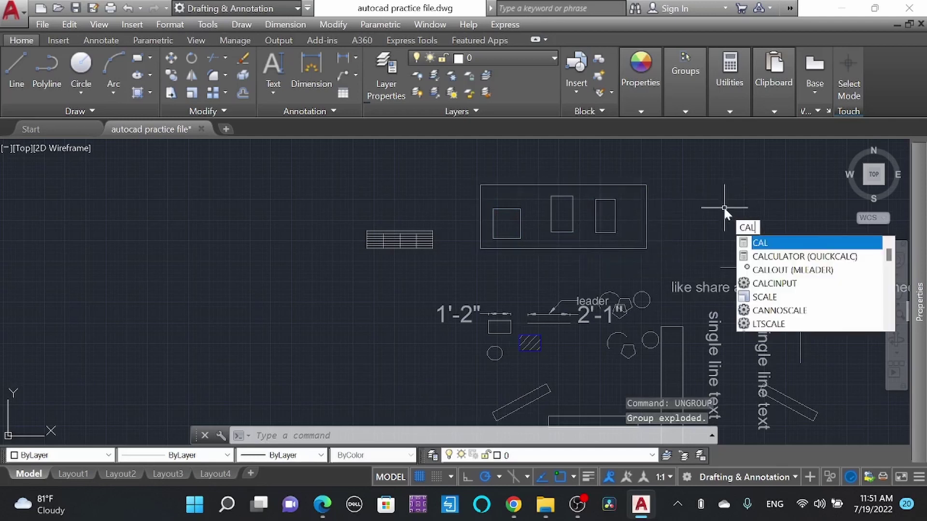
pyautogui.press('Escape')
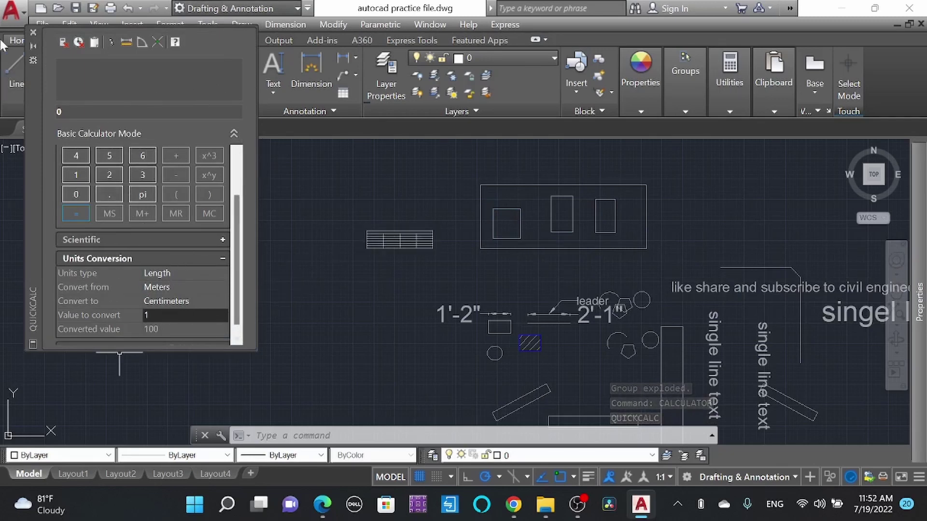
pyautogui.click(34, 33)
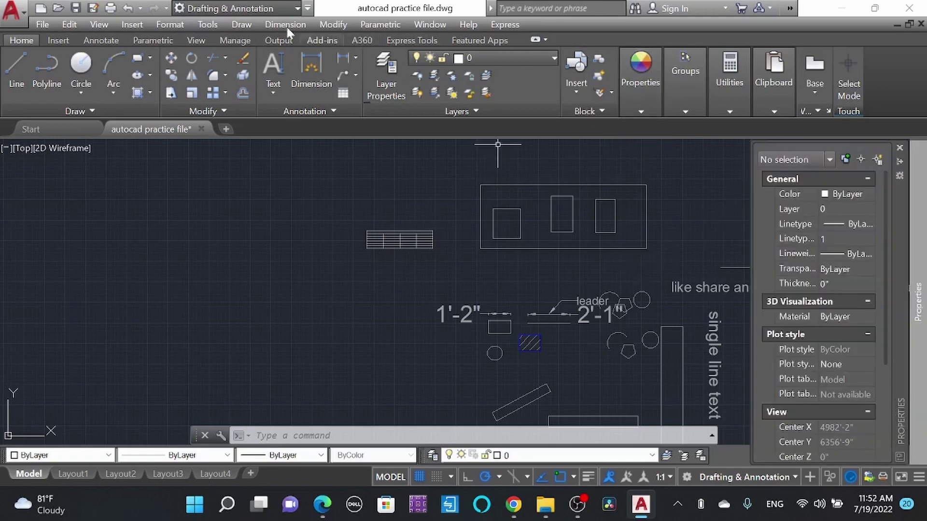
# Examine the available palettes and the list of AutoCAD toolbars without changing any of them.
pyautogui.click(208, 24)
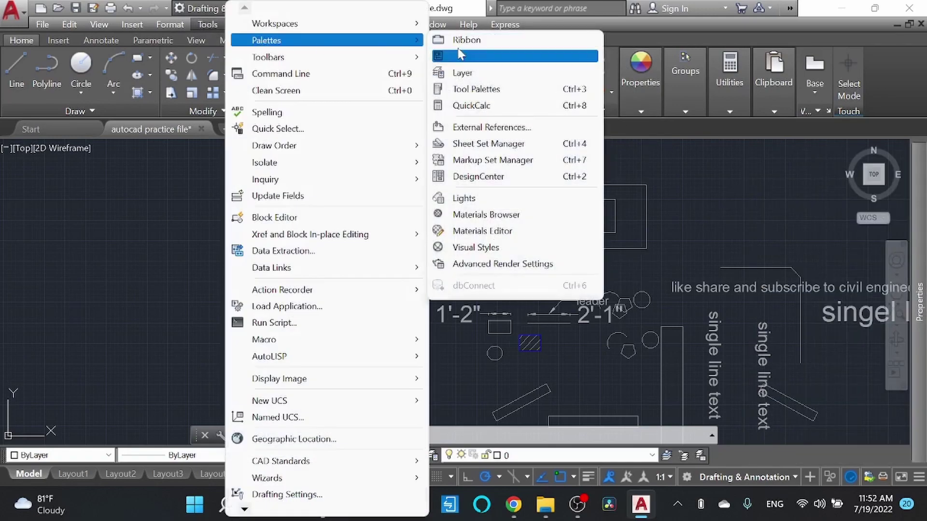
pyautogui.click(487, 25)
pyautogui.click(205, 25)
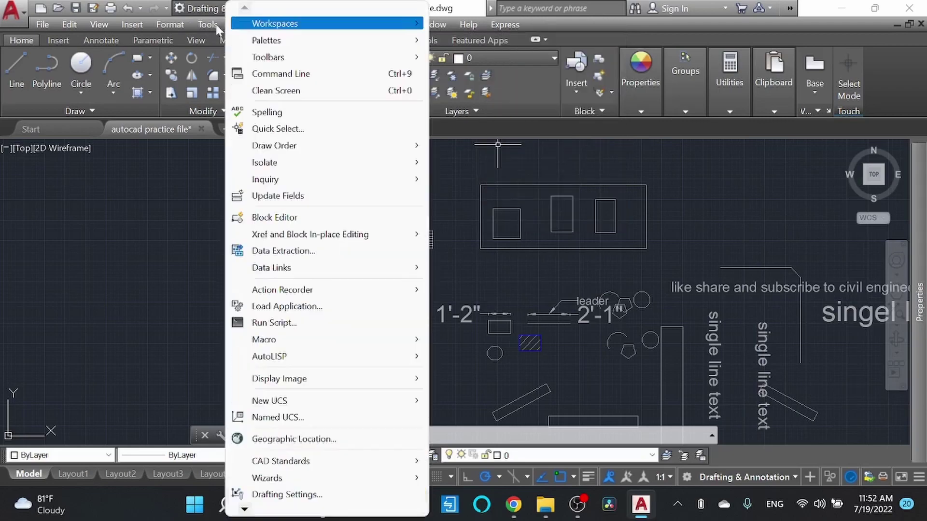
pyautogui.moveTo(268, 57)
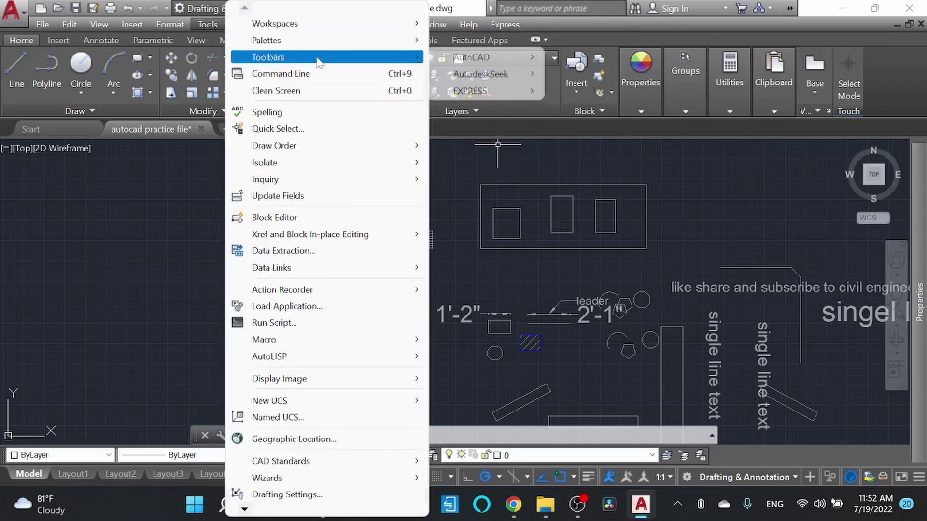
pyautogui.moveTo(471, 57)
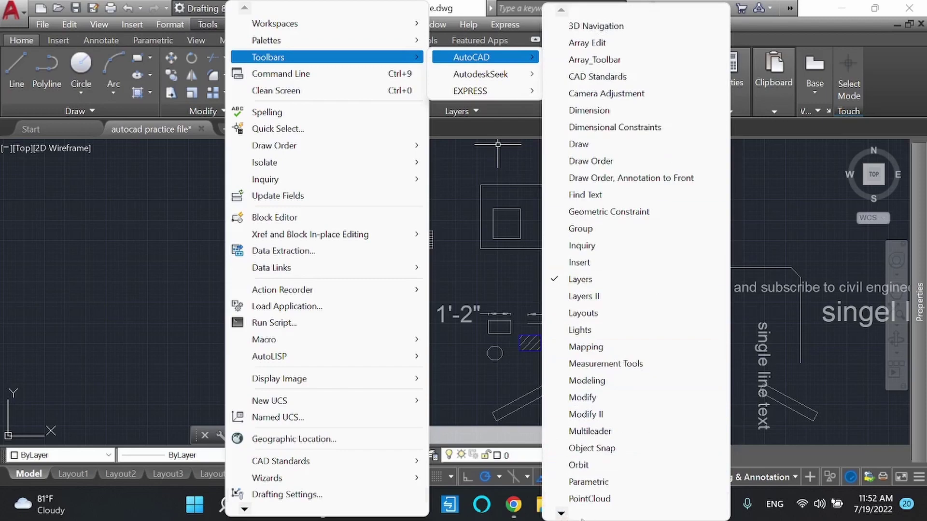
pyautogui.scroll(-10, 583, 519)
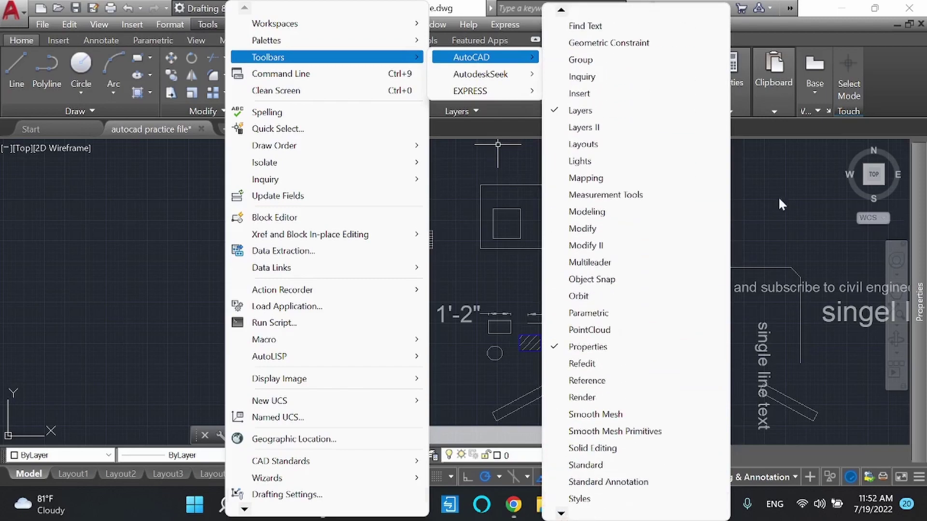
pyautogui.click(793, 211)
pyautogui.click(786, 200)
# Review the status bar customization options and close the list.
pyautogui.moveTo(914, 427)
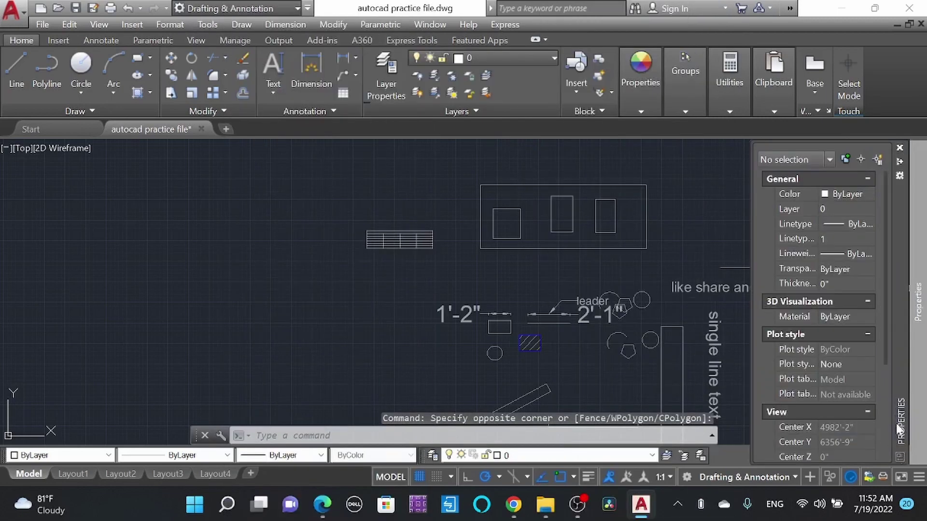
pyautogui.click(919, 477)
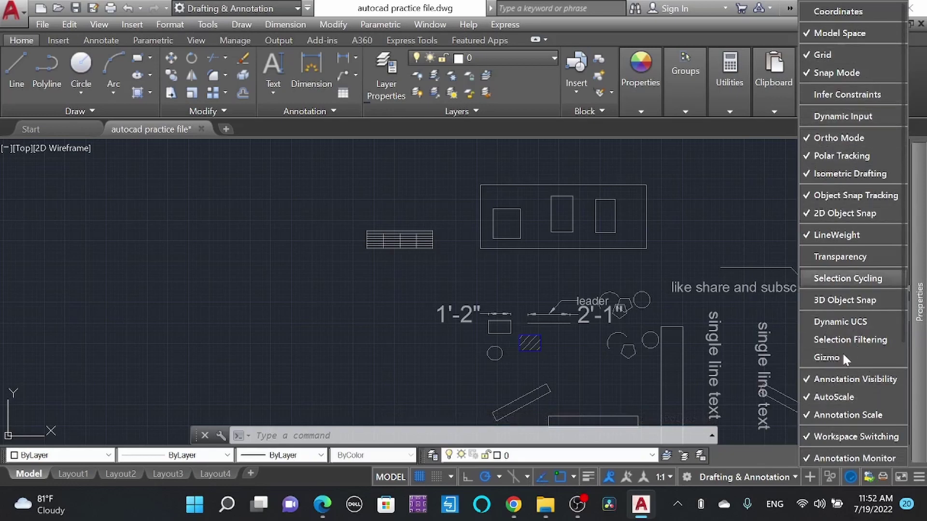
pyautogui.click(783, 451)
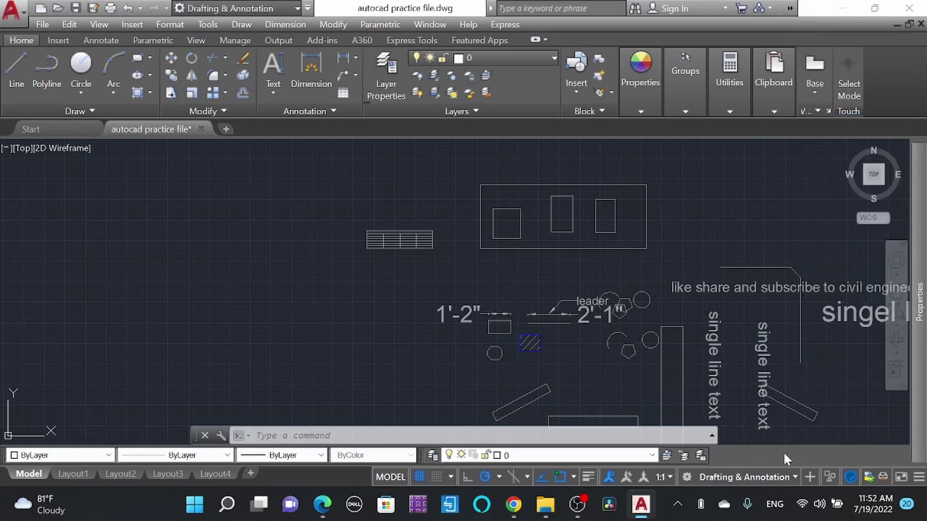
# Switch to Clean Screen to view the enlarged drawing area, and restore the normal workspace.
pyautogui.click(900, 477)
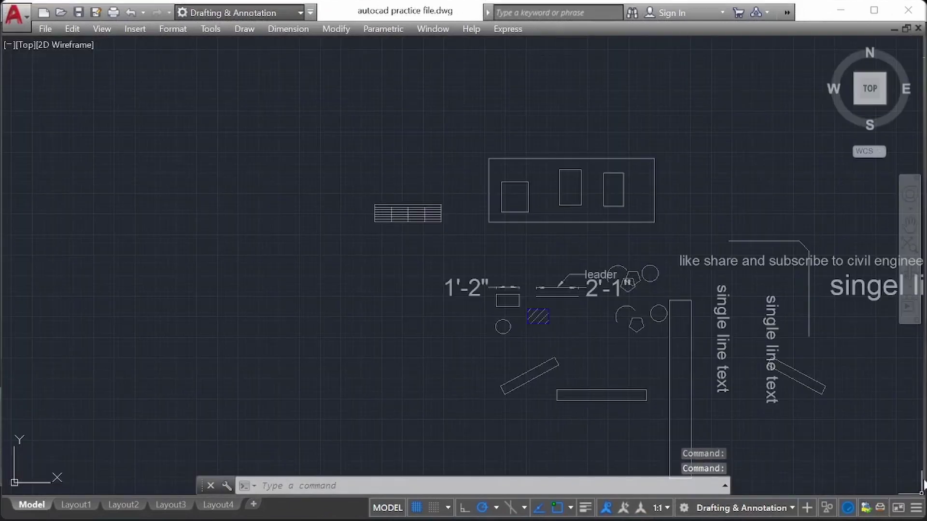
pyautogui.click(899, 508)
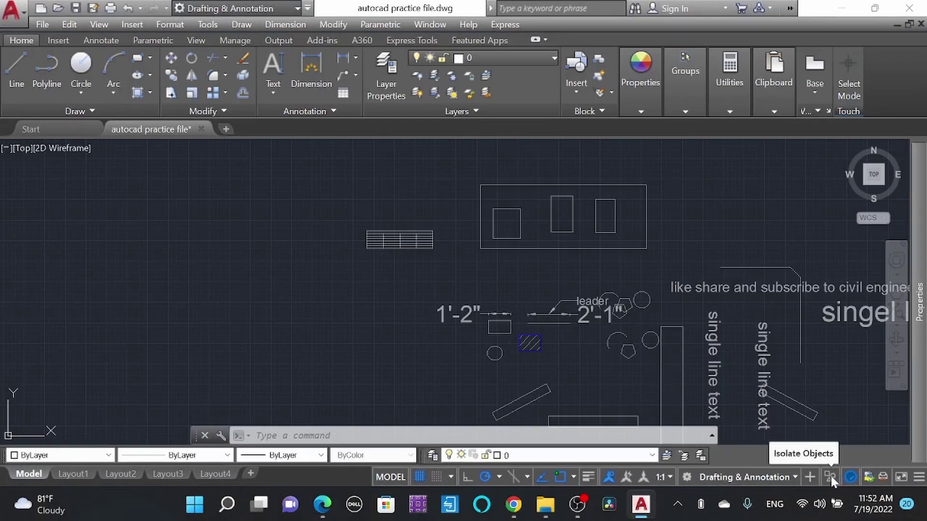
# Isolate the large rectangle and the three smaller rectangles inside it.
pyautogui.click(664, 258)
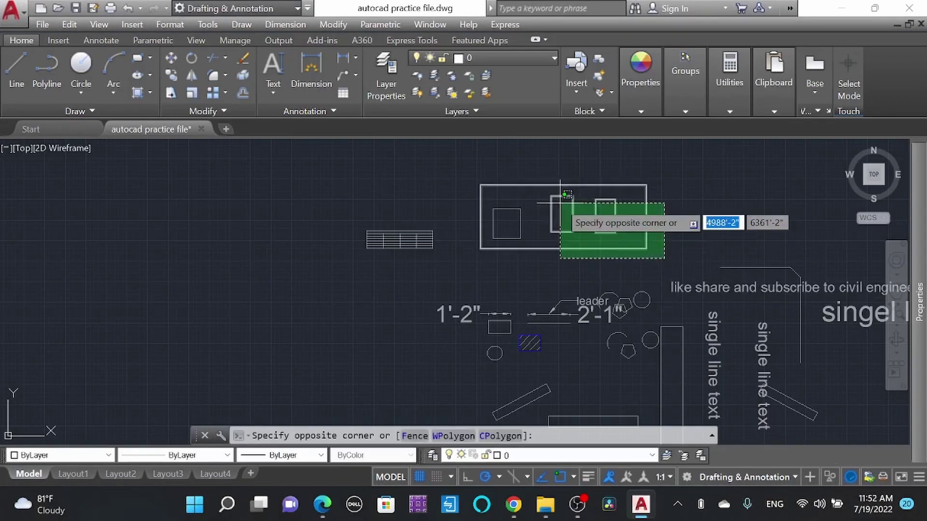
pyautogui.click(474, 193)
pyautogui.click(850, 477)
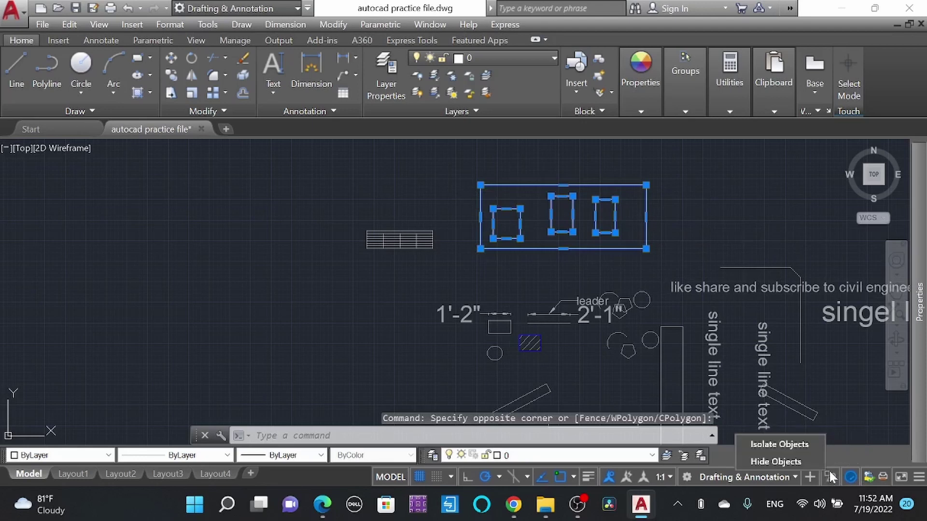
pyautogui.click(761, 441)
pyautogui.scroll(-5, 507, 254)
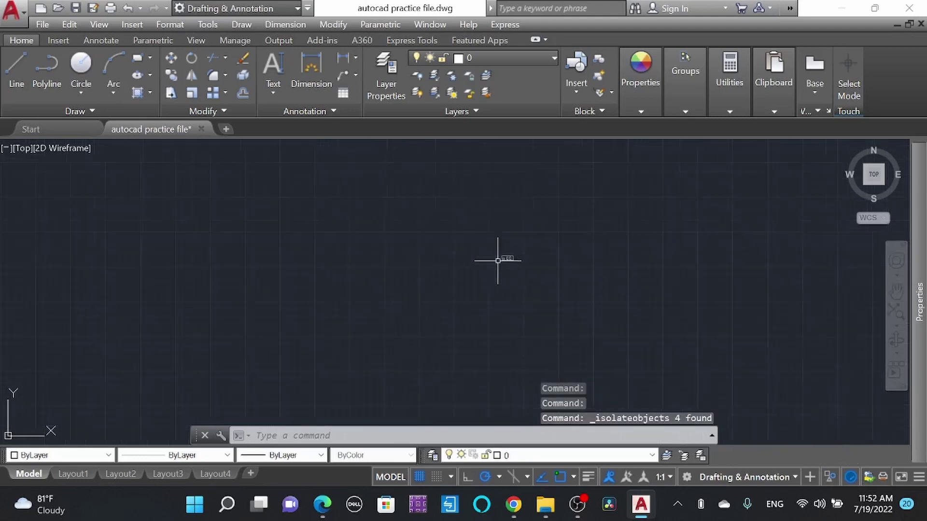
pyautogui.scroll(10, 521, 265)
pyautogui.scroll(-5, 501, 269)
pyautogui.scroll(5, 478, 275)
pyautogui.scroll(-4, 473, 279)
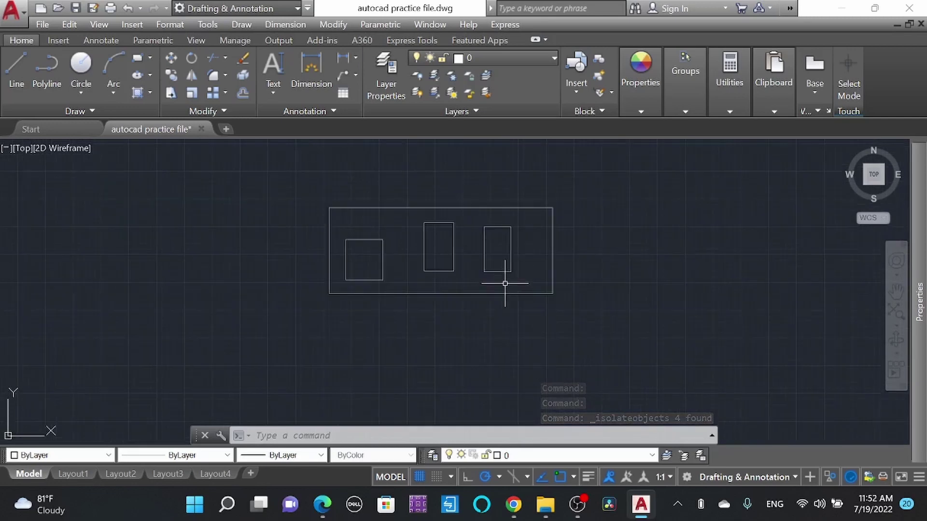
pyautogui.scroll(4, 448, 269)
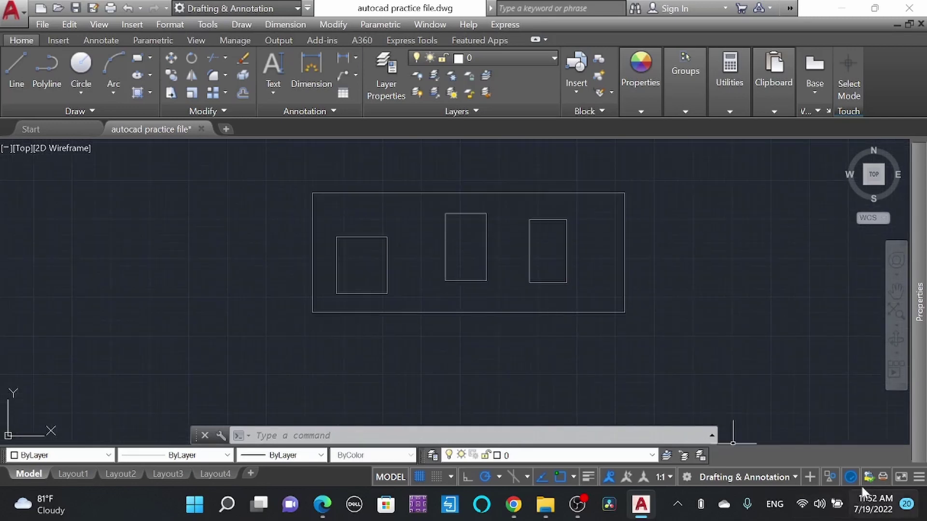
# End the object isolation to bring back the rest of the drawing.
pyautogui.click(833, 474)
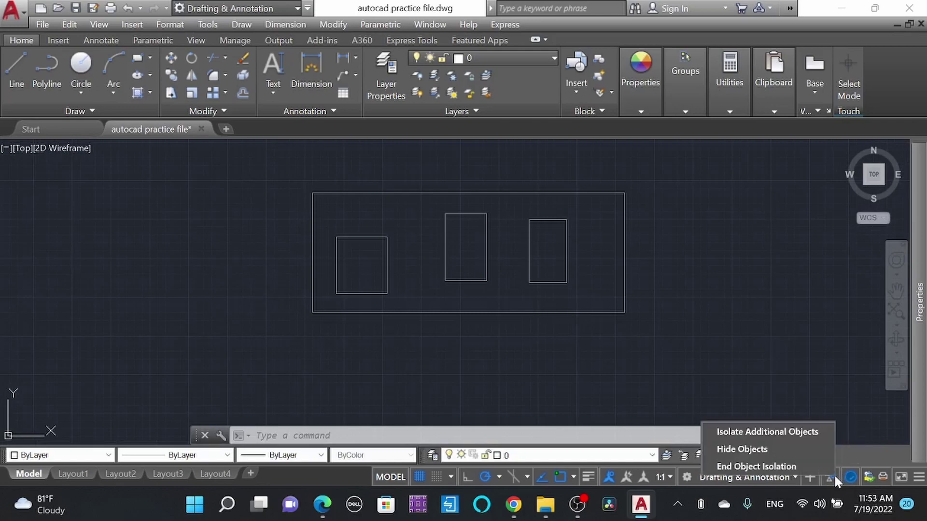
pyautogui.click(771, 467)
pyautogui.scroll(-6, 478, 319)
pyautogui.scroll(4, 471, 296)
pyautogui.scroll(-3, 513, 348)
pyautogui.scroll(3, 505, 294)
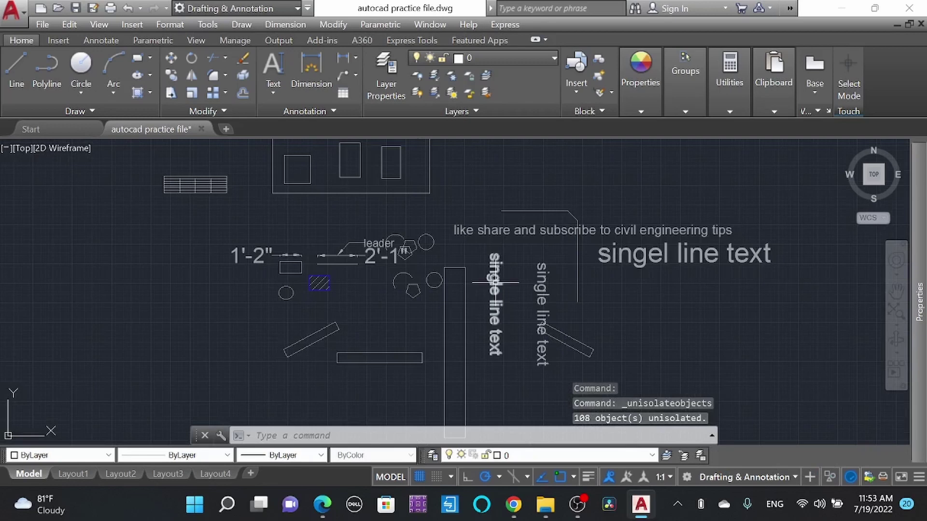
pyautogui.scroll(-4, 530, 321)
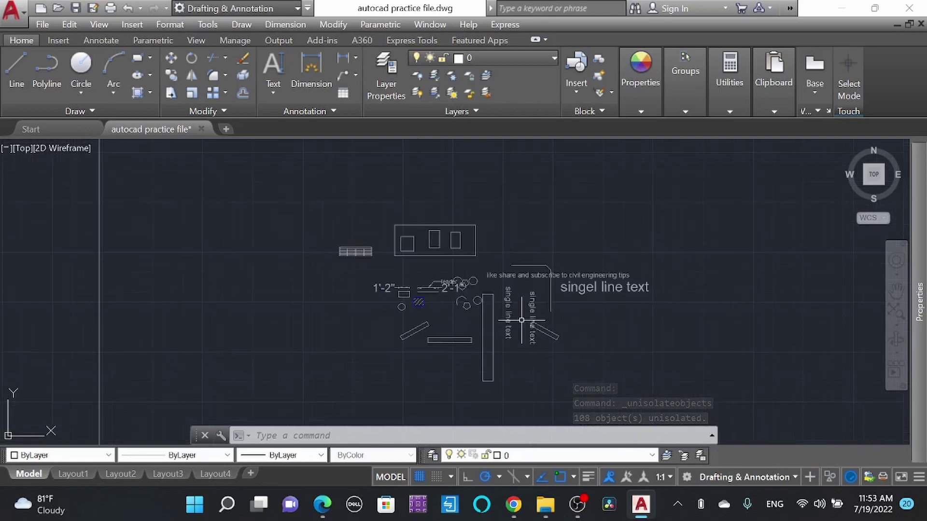
pyautogui.scroll(3, 711, 342)
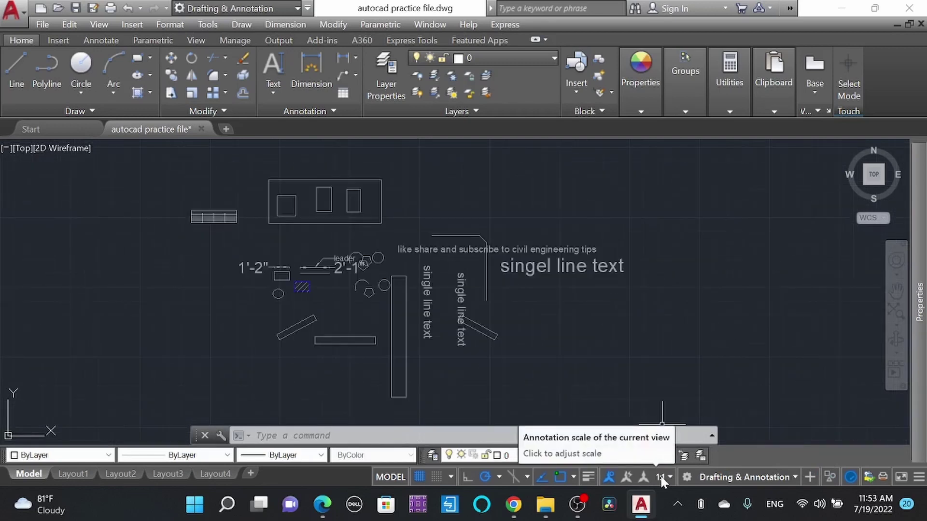
# Review the polar tracking angle options, and toggle the drawing grid off and on twice.
pyautogui.click(498, 477)
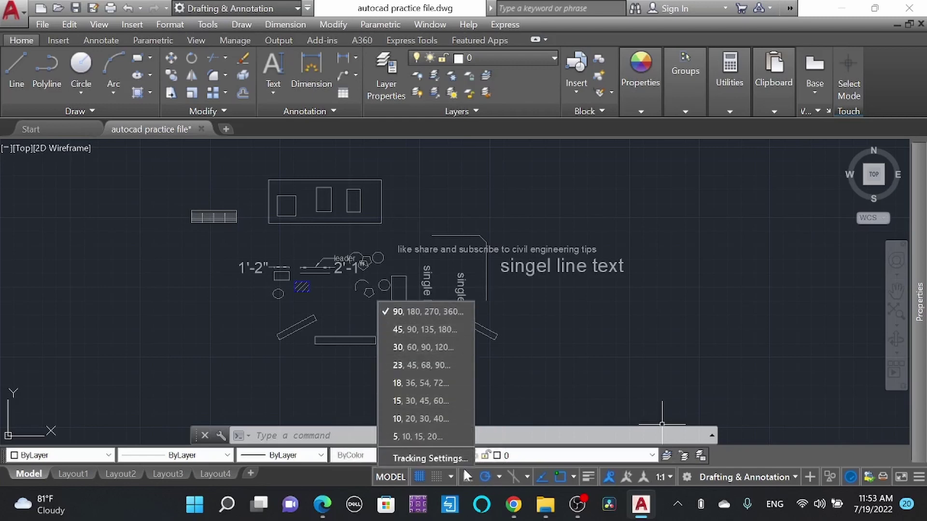
pyautogui.click(419, 479)
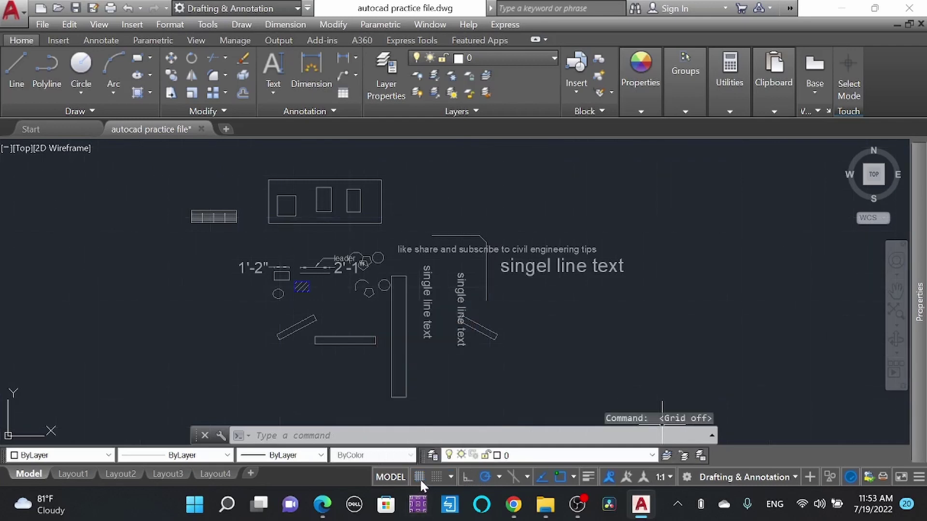
pyautogui.click(419, 475)
pyautogui.click(419, 473)
pyautogui.click(419, 474)
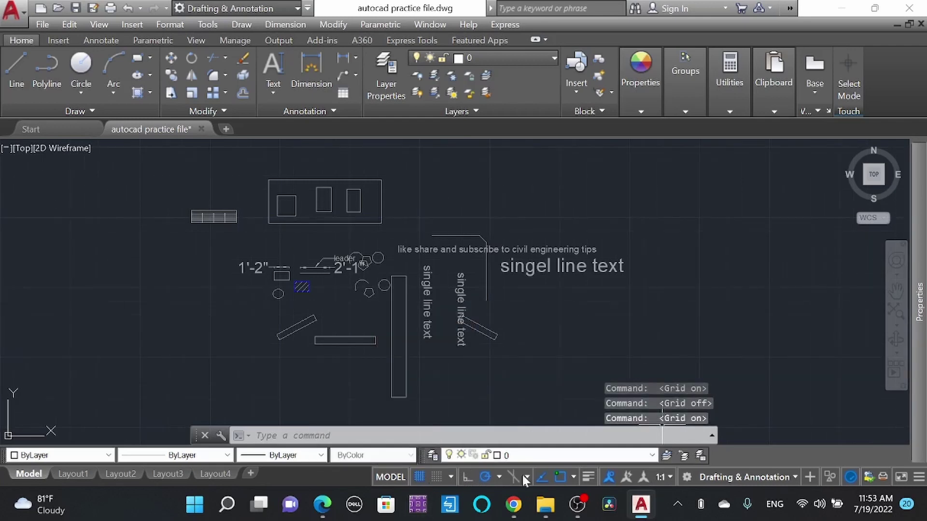
# Toggle the Endpoint, Midpoint and Center object snaps off and back on, and close the object snap list.
pyautogui.click(574, 476)
pyautogui.click(468, 205)
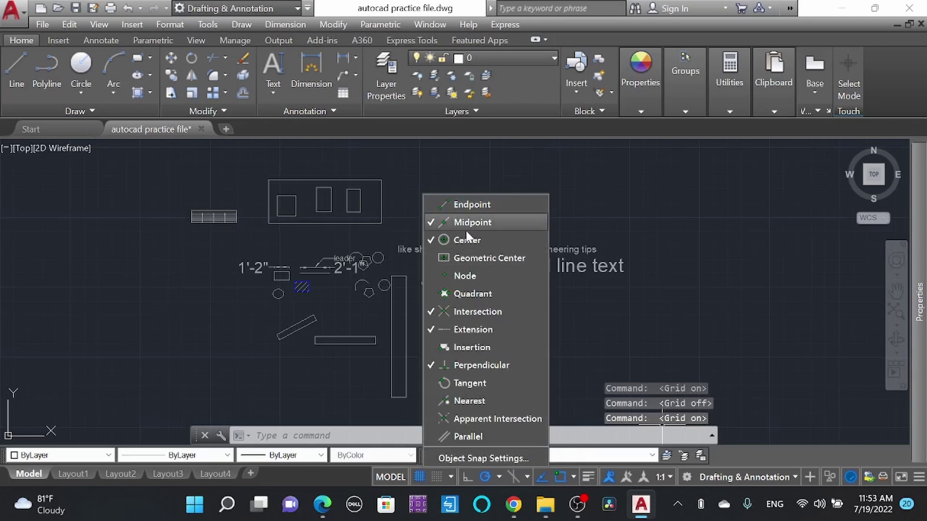
pyautogui.click(474, 237)
pyautogui.click(473, 223)
pyautogui.click(485, 203)
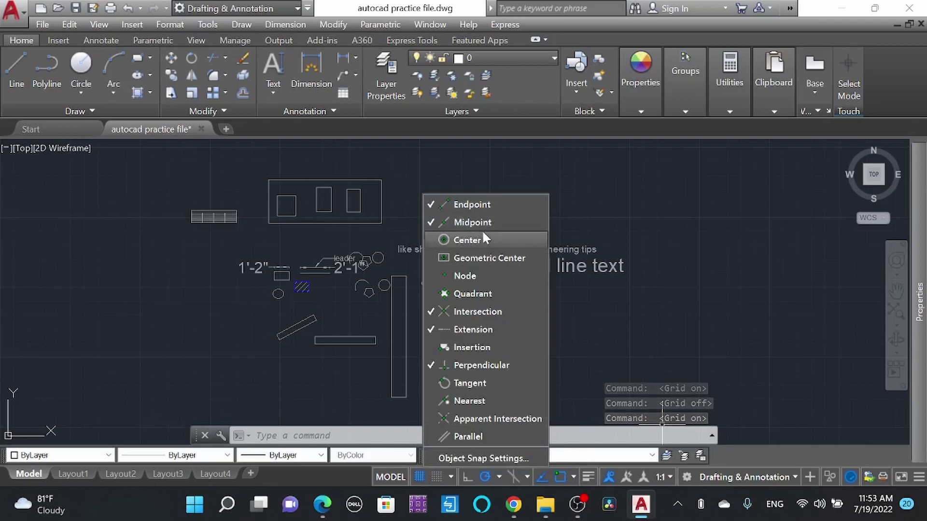
pyautogui.click(485, 242)
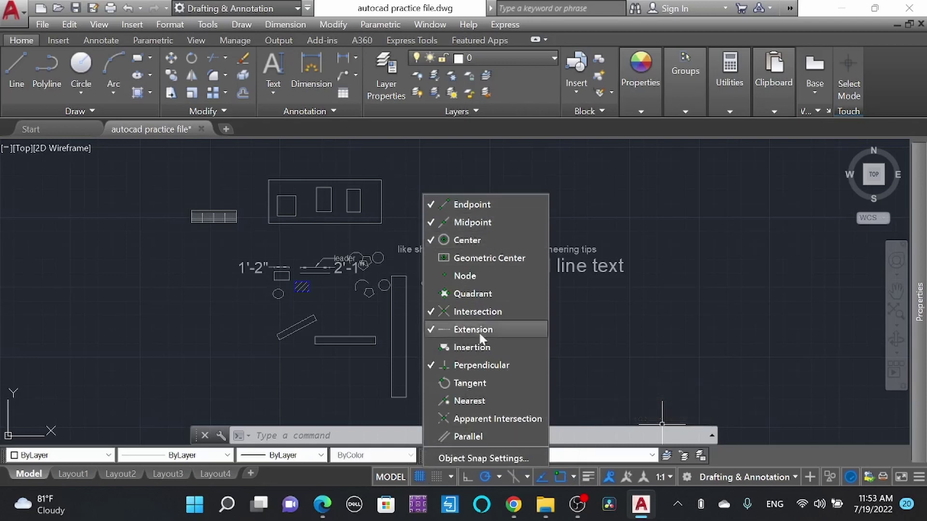
pyautogui.click(685, 313)
pyautogui.click(654, 310)
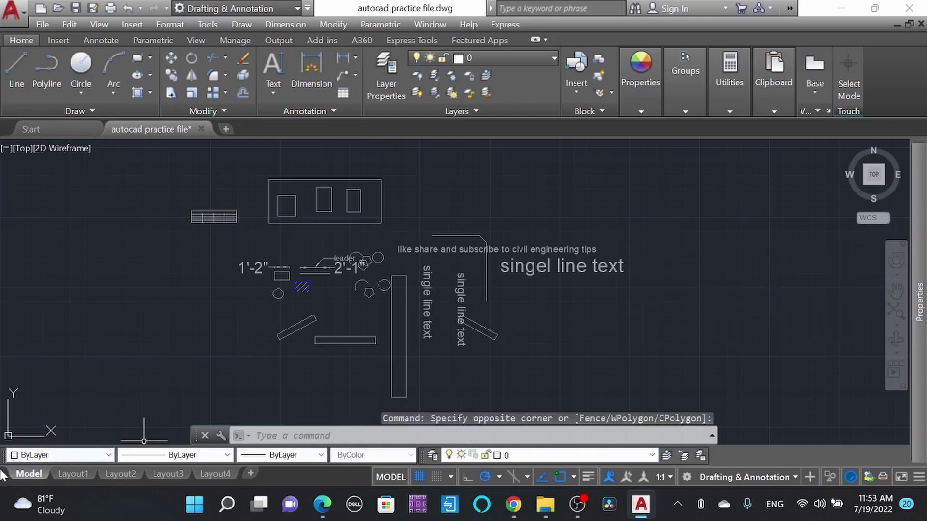
# Switch to Layout1 and create a rectangular viewport beside the sheet with MVIEW.
pyautogui.click(67, 475)
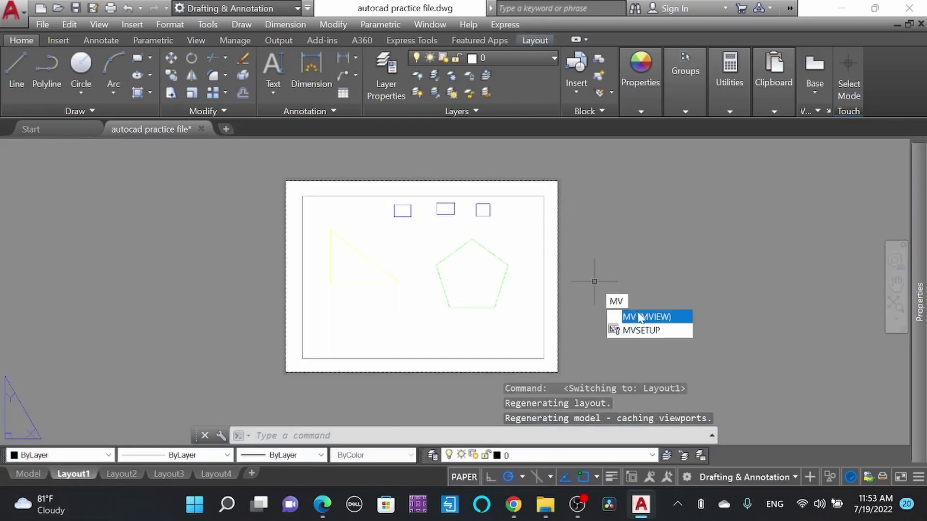
pyautogui.press('Return')
pyautogui.click(584, 321)
pyautogui.click(713, 221)
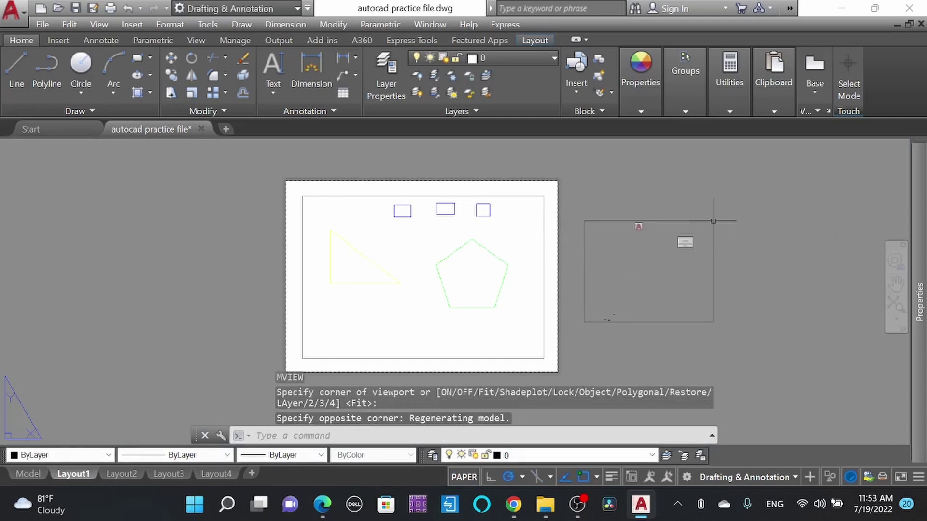
pyautogui.click(747, 350)
pyautogui.click(683, 285)
pyautogui.press('Escape')
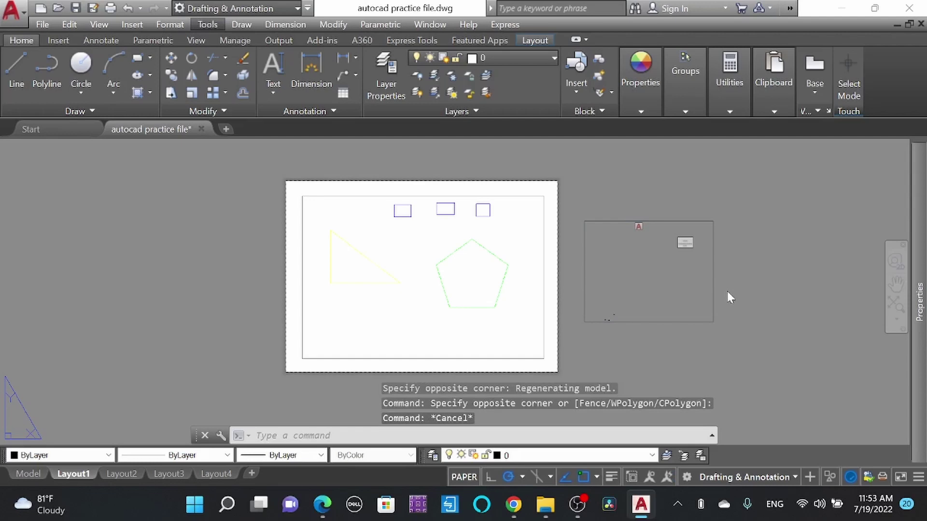
pyautogui.click(726, 337)
pyautogui.write('mv')
pyautogui.press('Return')
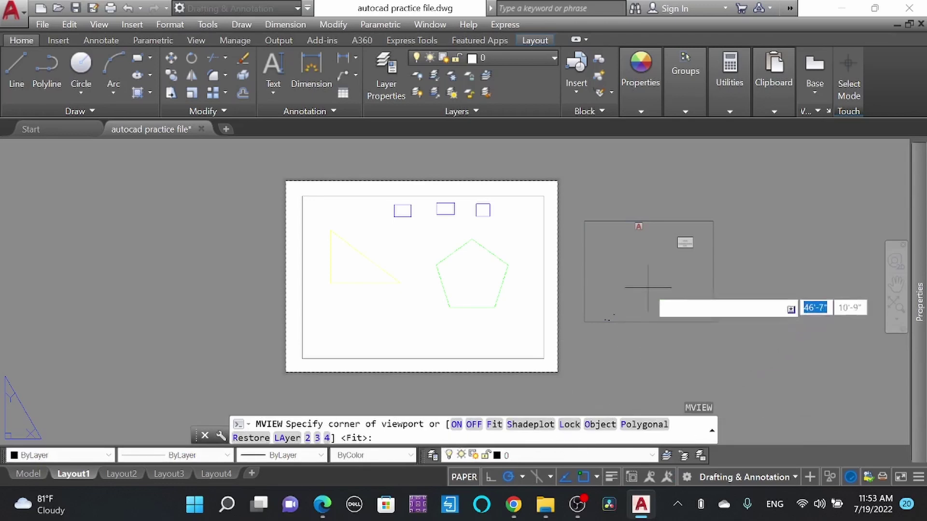
pyautogui.press('Escape')
# Erase the viewport beside the sheet, and enter and leave model space in the sheet's main viewport.
pyautogui.click(688, 275)
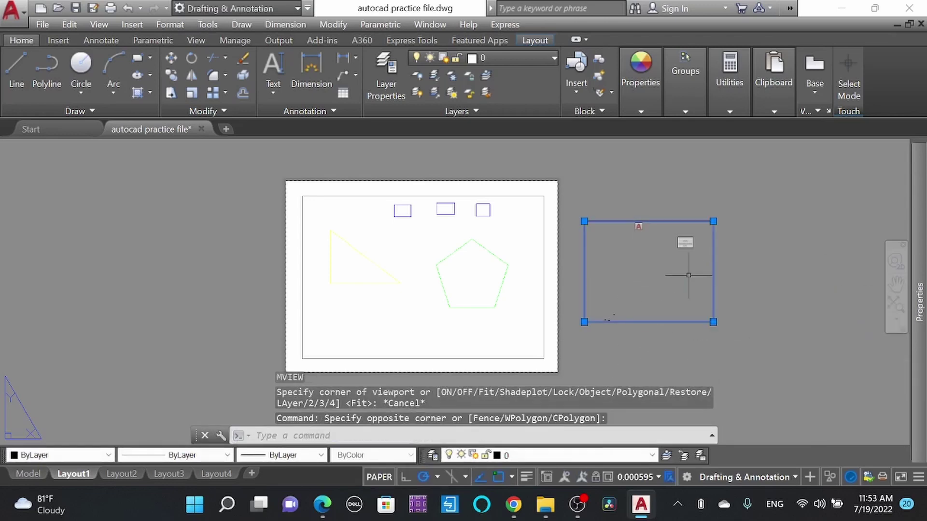
pyautogui.press('Delete')
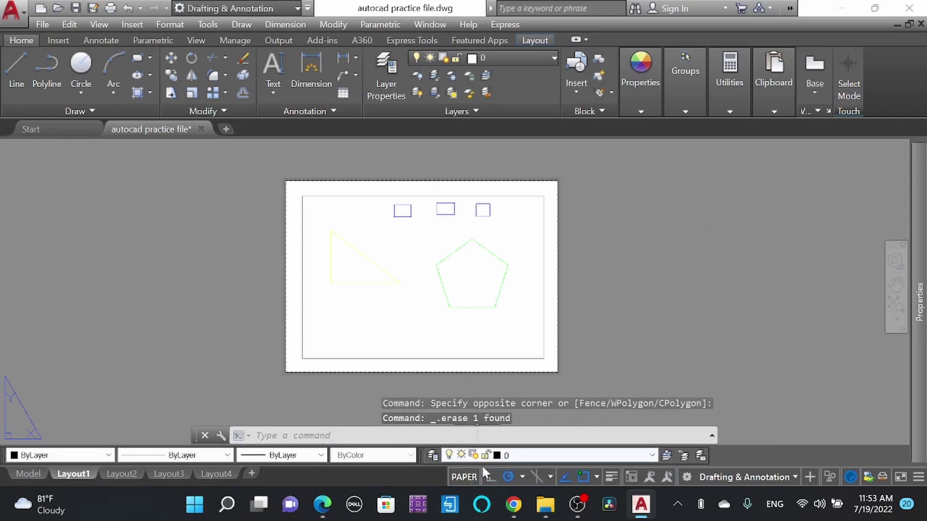
pyautogui.doubleClick(442, 308)
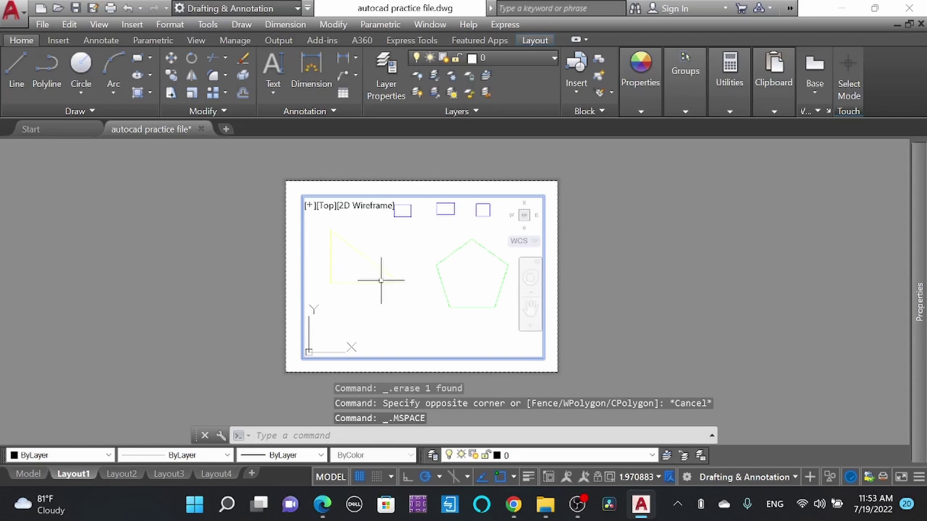
pyautogui.doubleClick(640, 254)
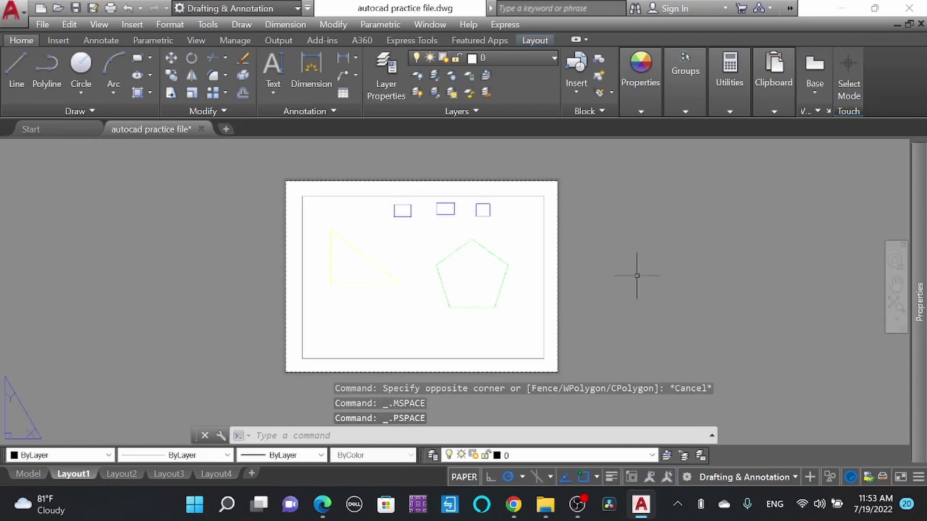
# Start plotting Layout1 with the DWG To PDF.pc3 plotter, and review the plot area and paper size options.
pyautogui.hotkey('ctrl', 'p')
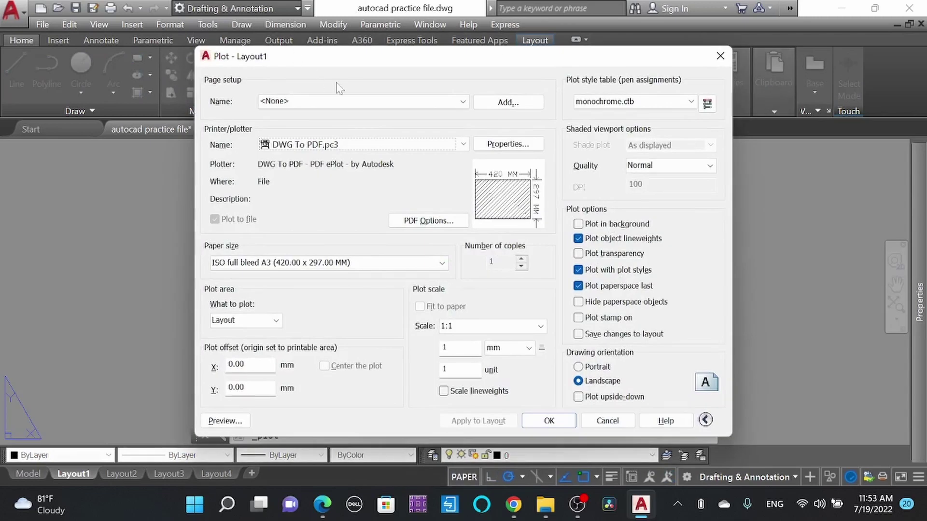
pyautogui.click(355, 144)
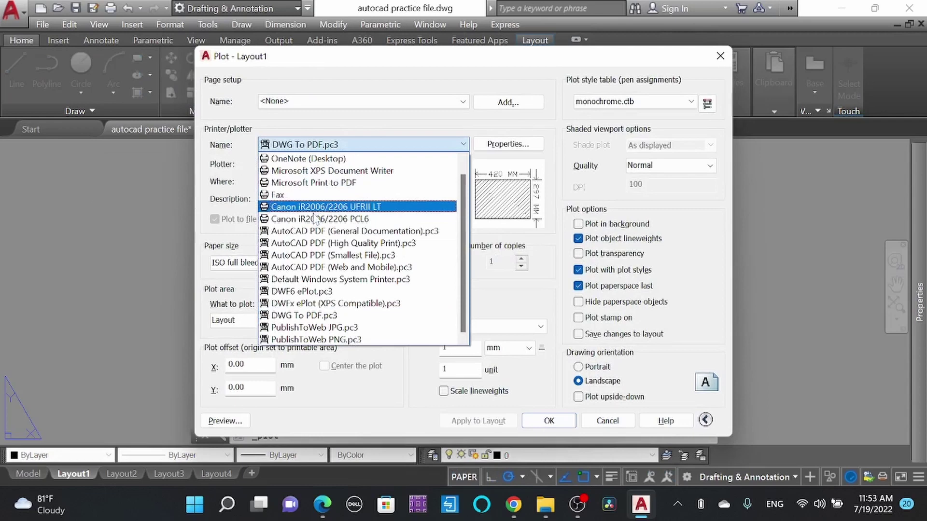
pyautogui.click(338, 315)
pyautogui.click(260, 326)
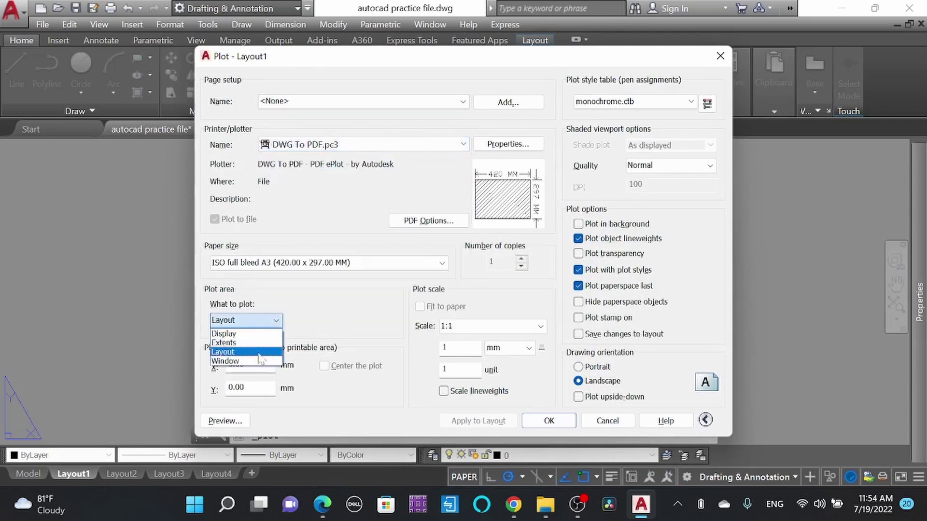
pyautogui.click(265, 323)
pyautogui.click(386, 264)
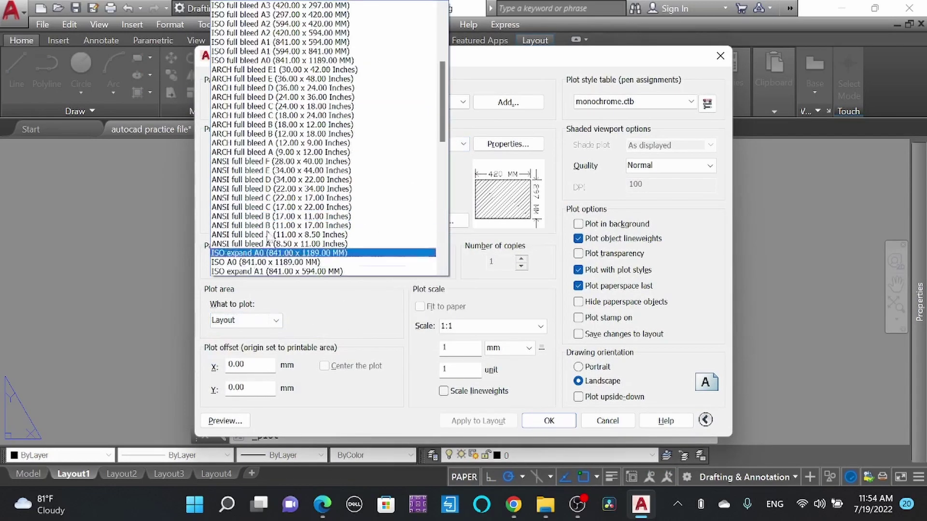
pyautogui.click(325, 279)
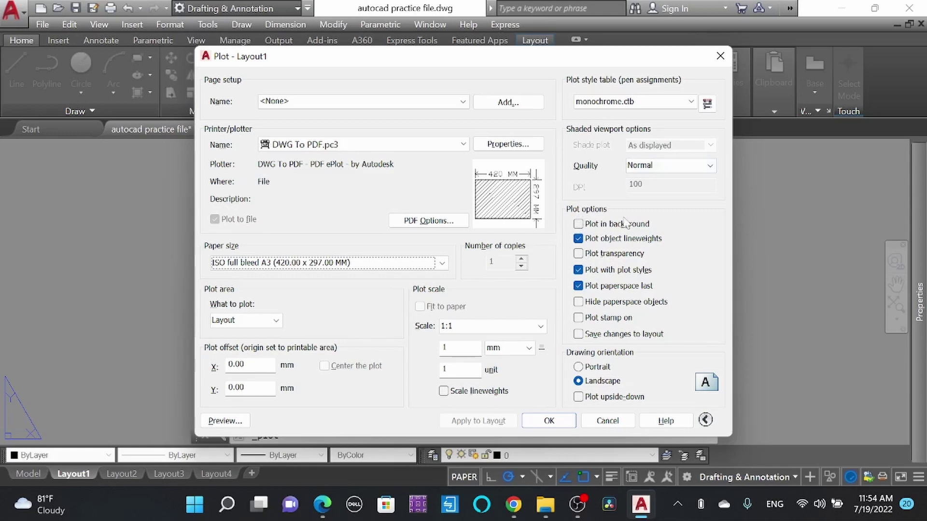
# Turn on Plot transparency and apply it to the layout, closing the plot setup without saving a PDF.
pyautogui.click(582, 258)
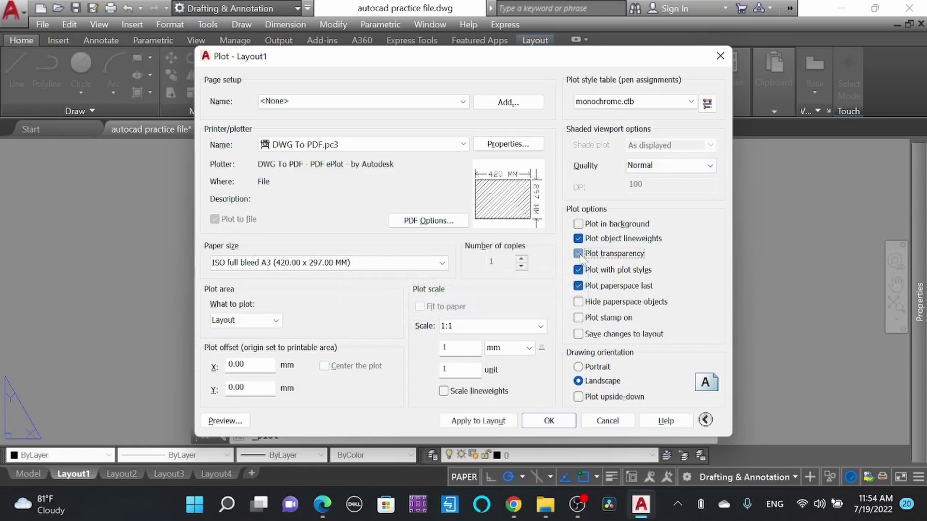
pyautogui.click(486, 422)
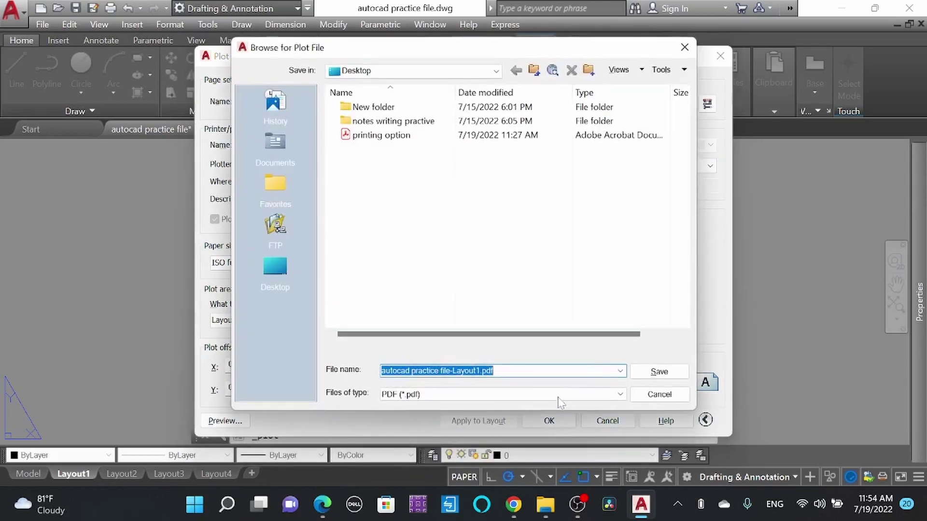
pyautogui.click(660, 396)
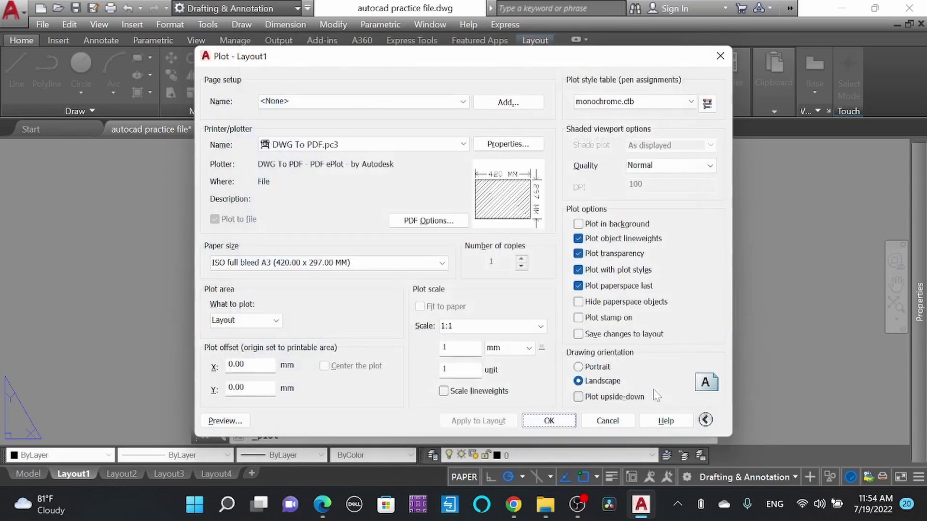
pyautogui.click(719, 56)
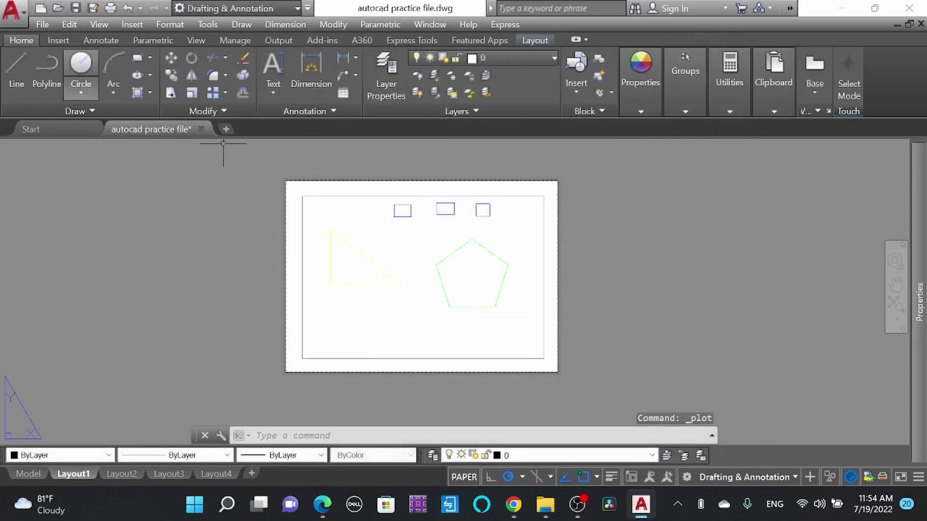
# Turn on the clean screen display and switch from Layout1 to model space.
pyautogui.click(900, 477)
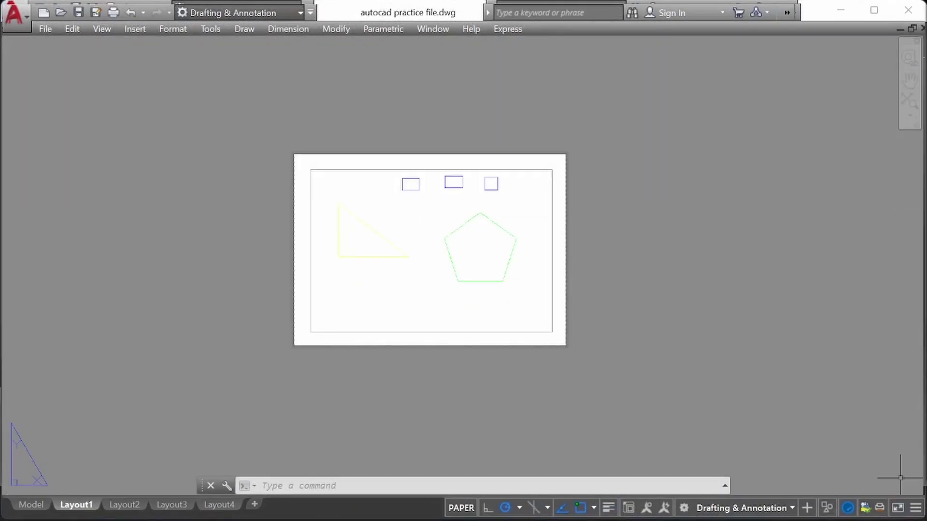
pyautogui.click(30, 505)
# Browse the available Insert, Tools, Draw and Dimension commands without starting any of them.
pyautogui.click(135, 29)
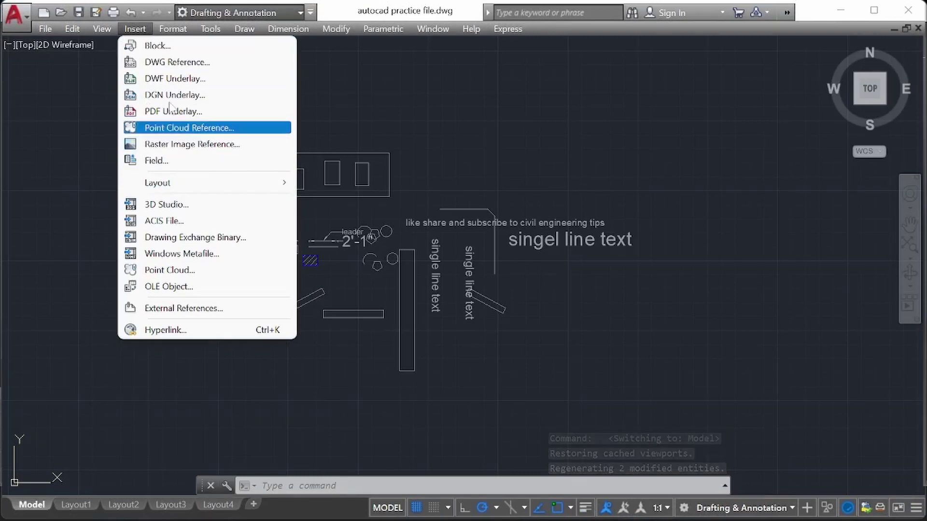
pyautogui.moveTo(219, 30)
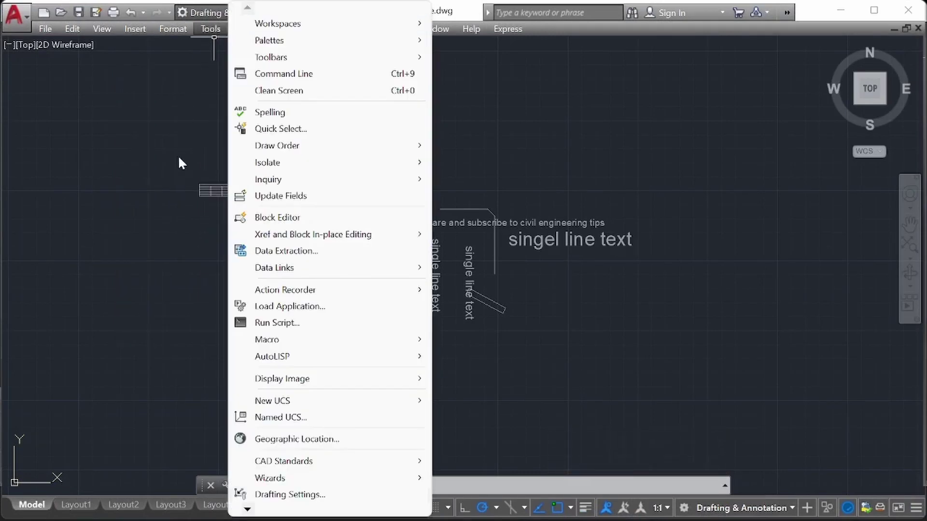
pyautogui.click(617, 128)
pyautogui.click(497, 107)
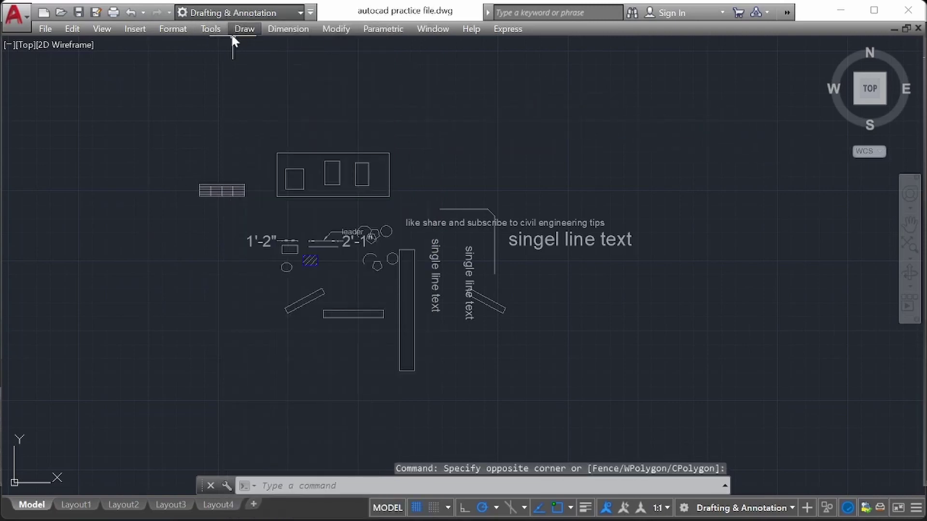
pyautogui.click(233, 34)
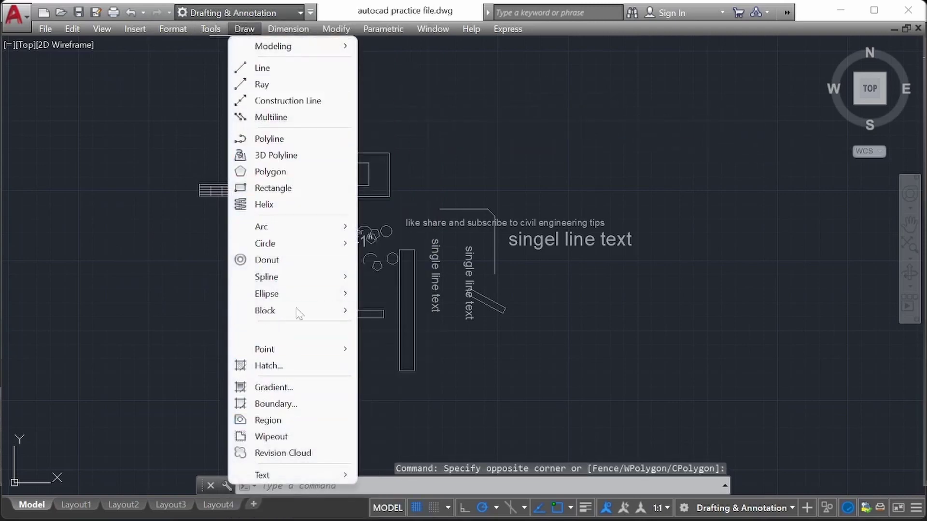
pyautogui.click(502, 137)
pyautogui.click(415, 88)
pyautogui.click(294, 28)
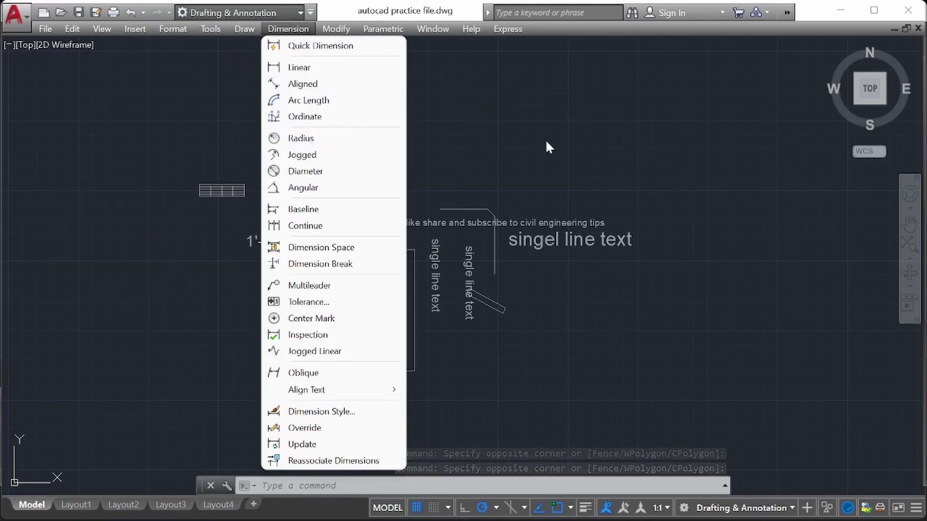
pyautogui.click(682, 165)
pyautogui.click(562, 106)
# Look through the Express text tools, and turn off the clean screen display to restore the full interface.
pyautogui.click(508, 29)
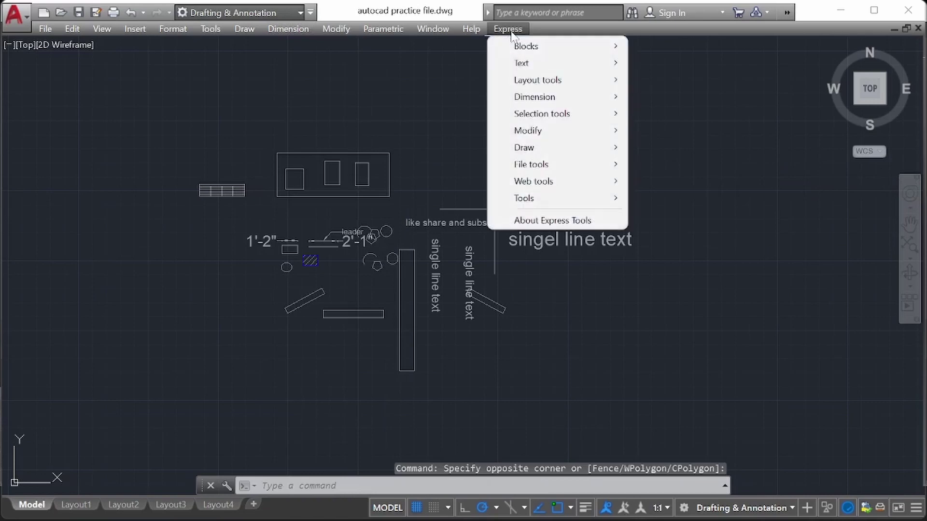
pyautogui.moveTo(594, 65)
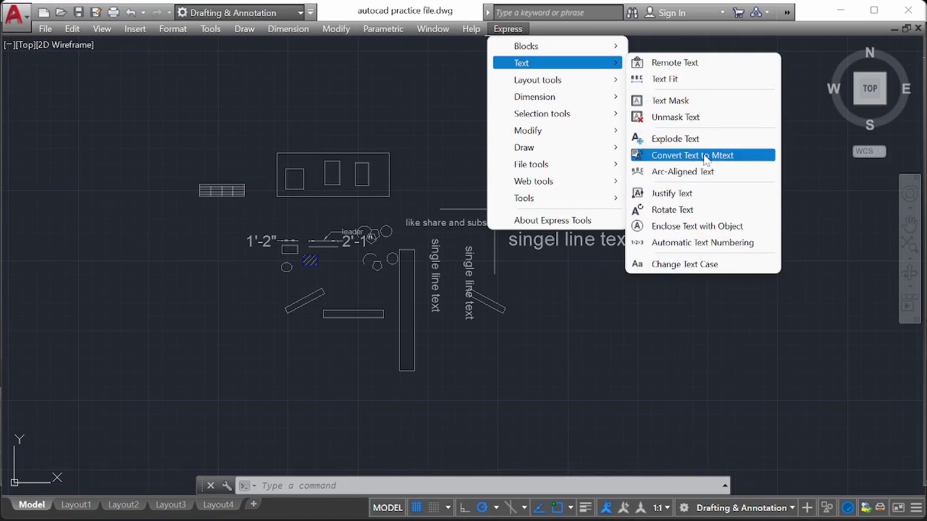
pyautogui.click(587, 302)
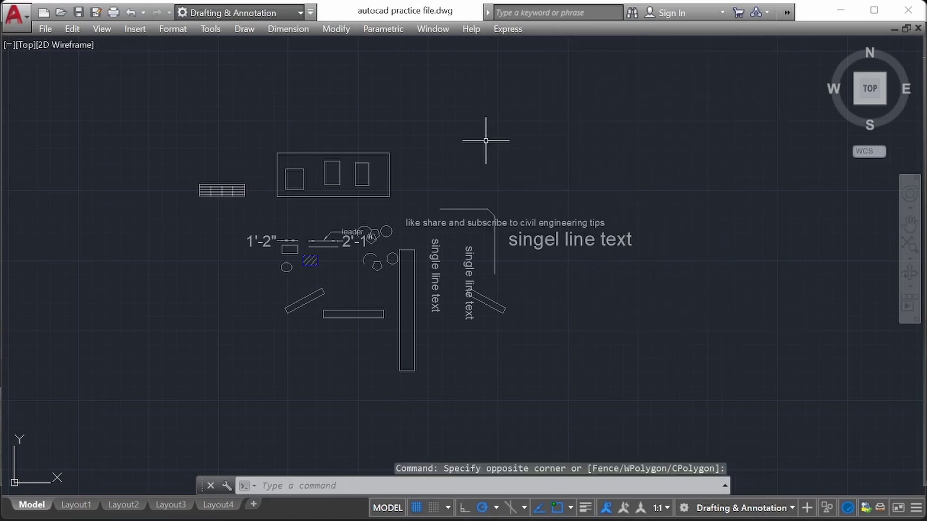
pyautogui.click(898, 508)
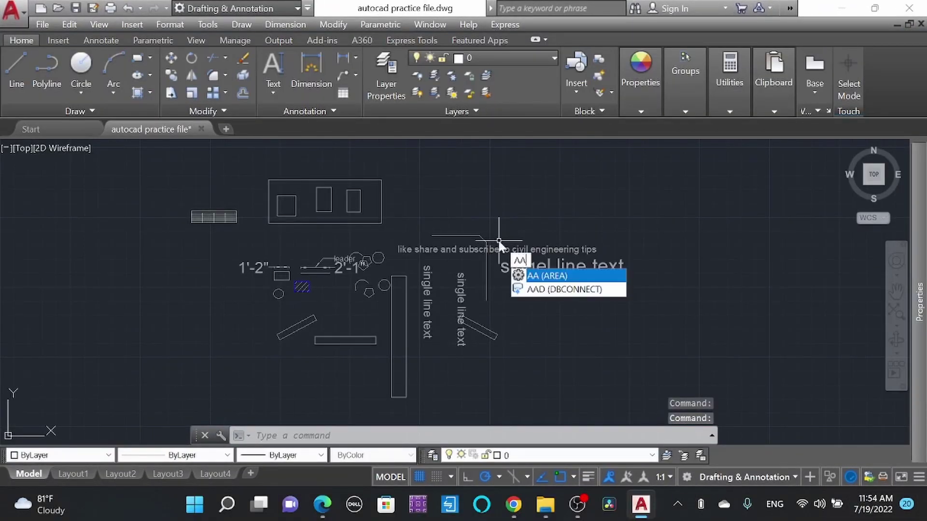
# Measure the area of the large rectangle around the three small rectangles with AREA, picking its four corners.
pyautogui.press('Return')
pyautogui.scroll(4, 279, 235)
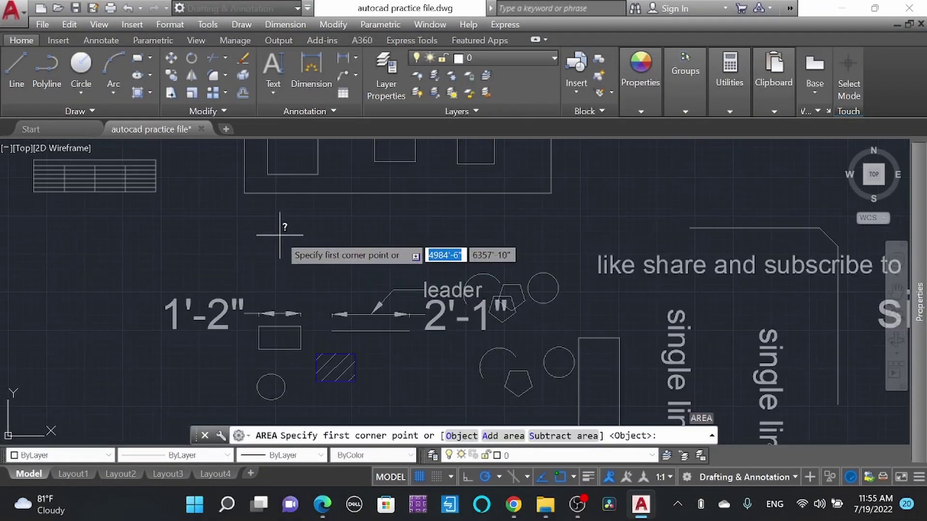
pyautogui.click(244, 193)
pyautogui.scroll(-3, 294, 275)
pyautogui.click(425, 234)
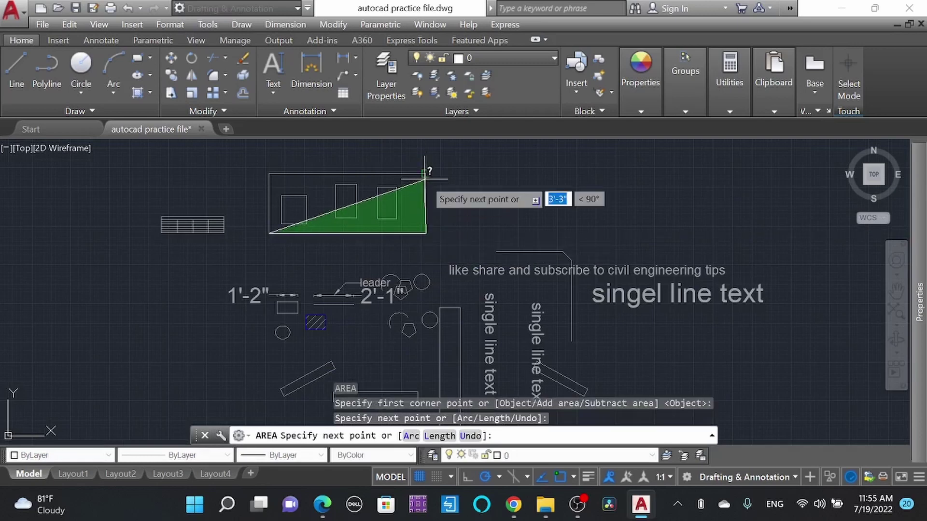
pyautogui.click(425, 174)
pyautogui.click(269, 173)
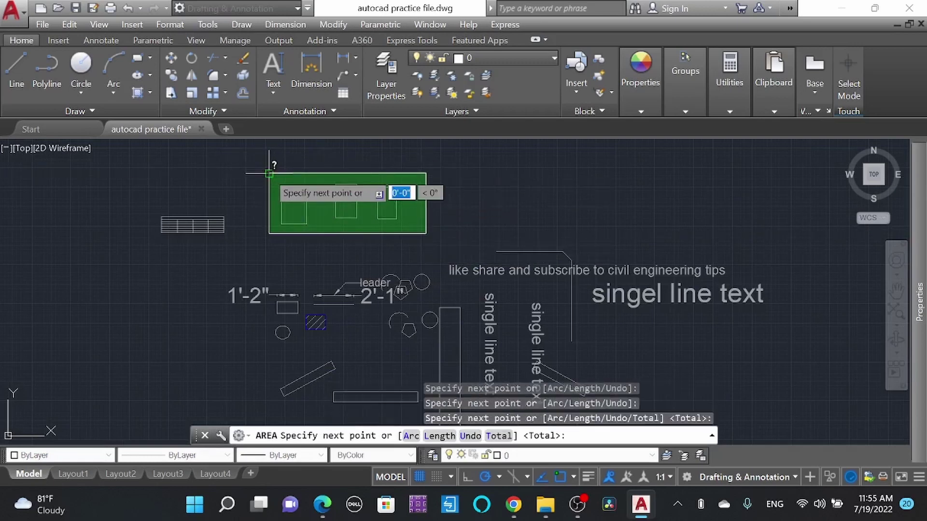
pyautogui.press('Return')
pyautogui.press('Escape')
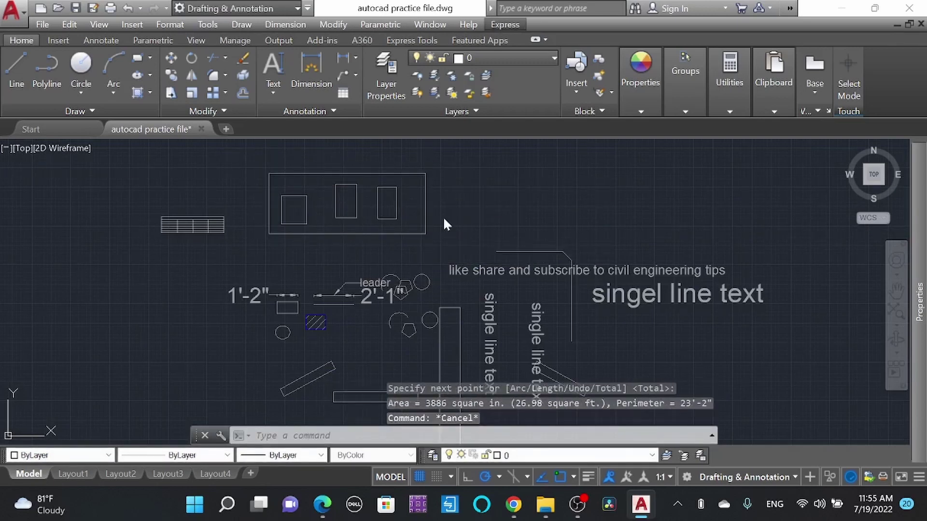
# Measure the large rectangle's area again with AREA, using the Object option, and leave the command.
pyautogui.click(467, 196)
pyautogui.click(467, 196)
pyautogui.write('AA')
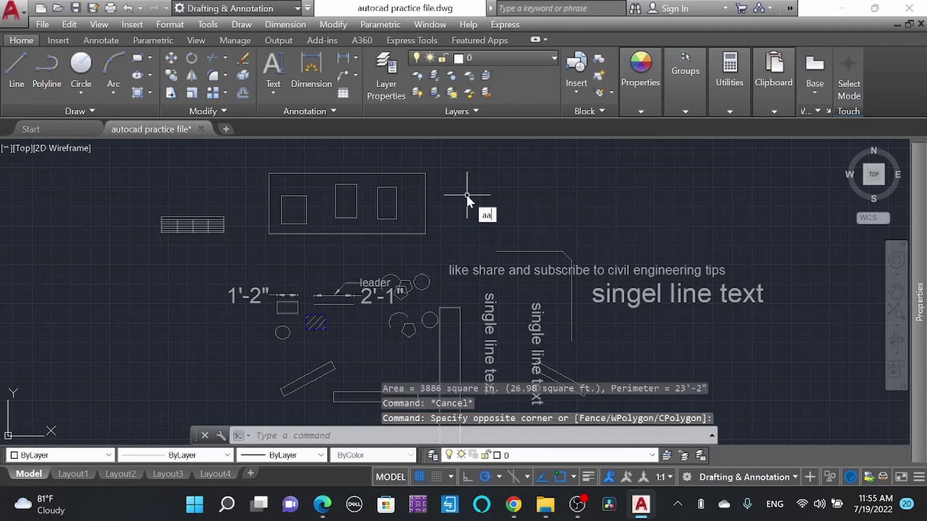
pyautogui.press('Return')
pyautogui.write('o')
pyautogui.press('Return')
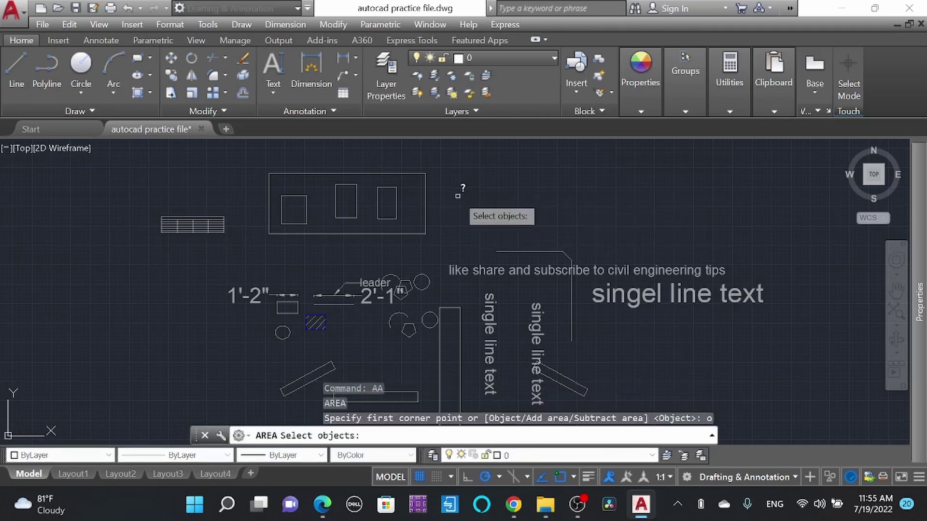
pyautogui.click(425, 197)
pyautogui.press('Return')
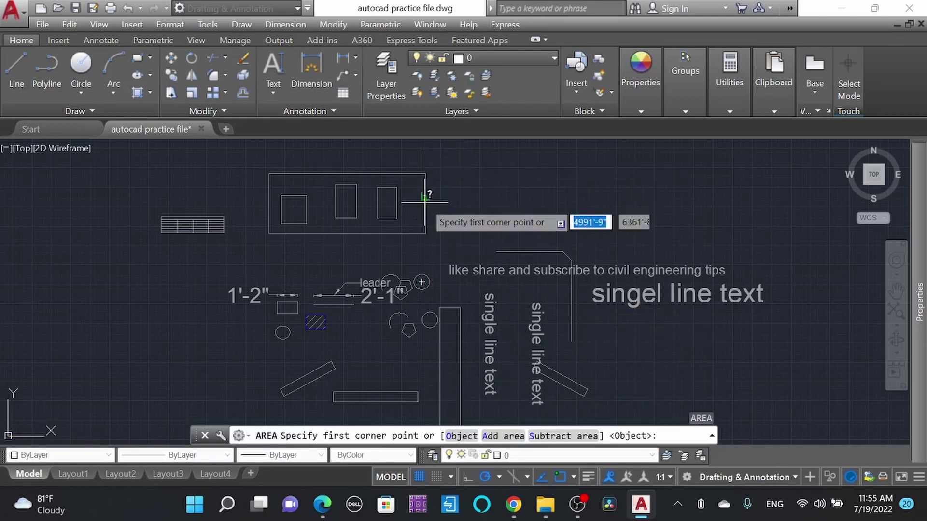
pyautogui.scroll(-2, 433, 218)
pyautogui.press('Escape')
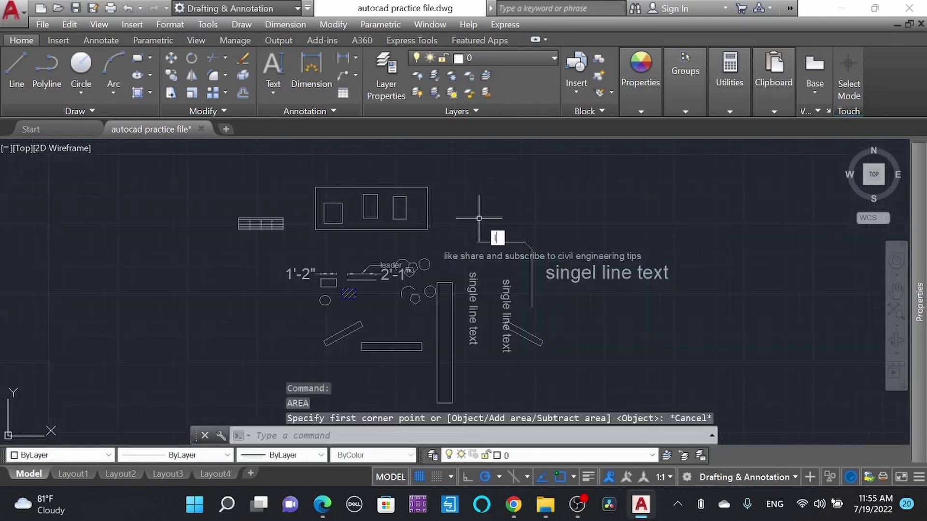
# List the properties of the large rectangle with the LIST command, and close the listing.
pyautogui.write('list')
pyautogui.press('Return')
pyautogui.click(407, 231)
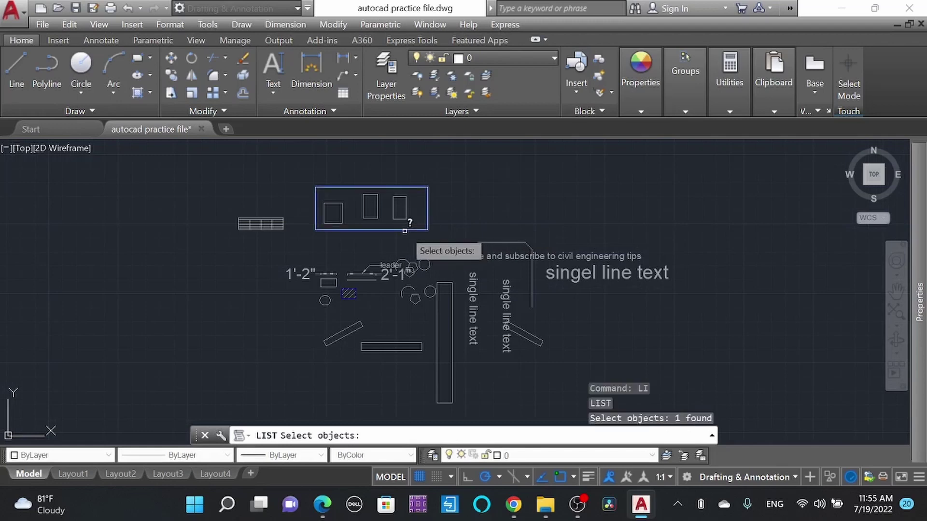
pyautogui.press('Return')
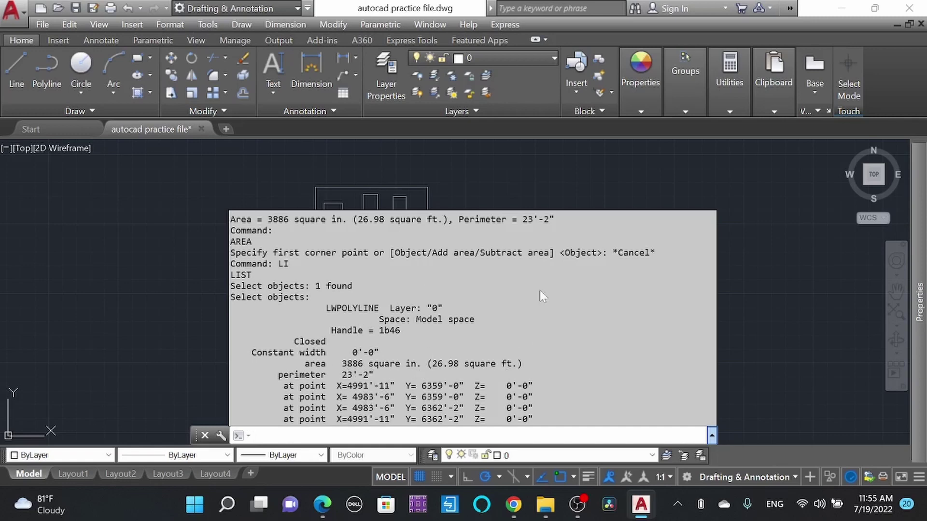
pyautogui.click(755, 295)
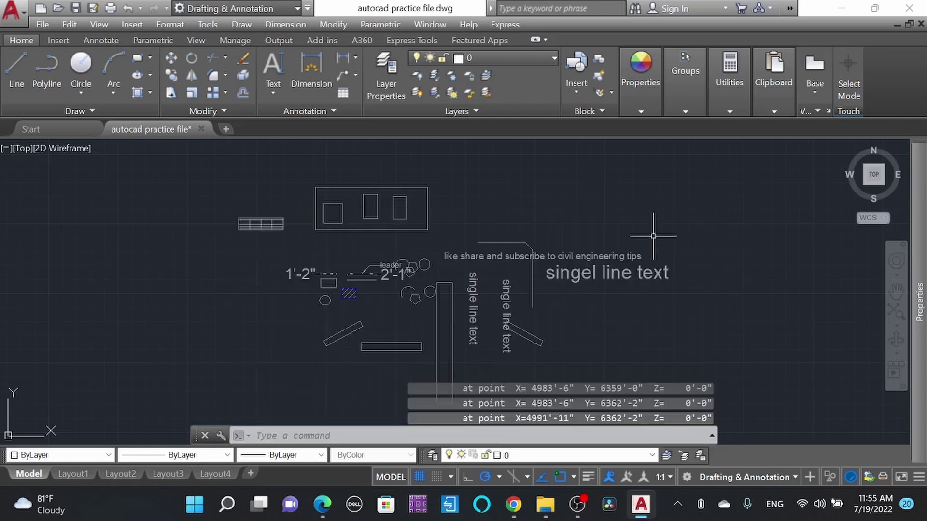